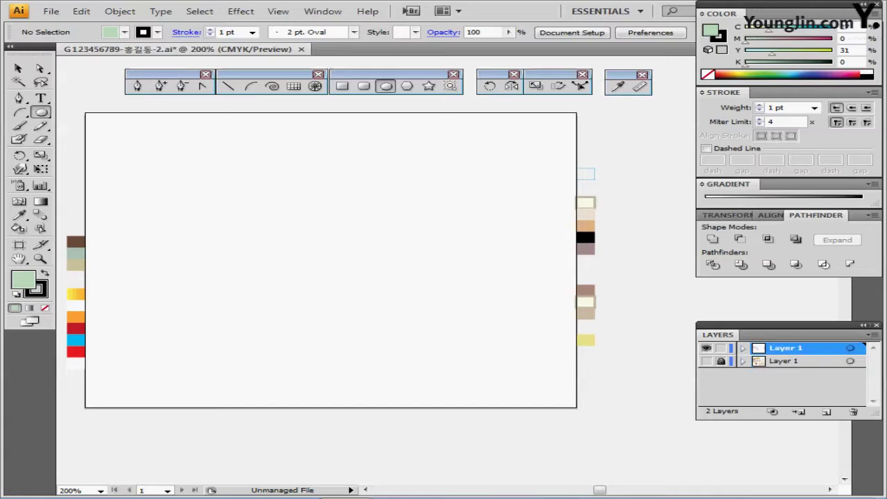
# Step: Show the guides, create a 13 mm by 22 mm ellipse and center it on the vertical guide
pyautogui.hotkey('ctrl', ';')
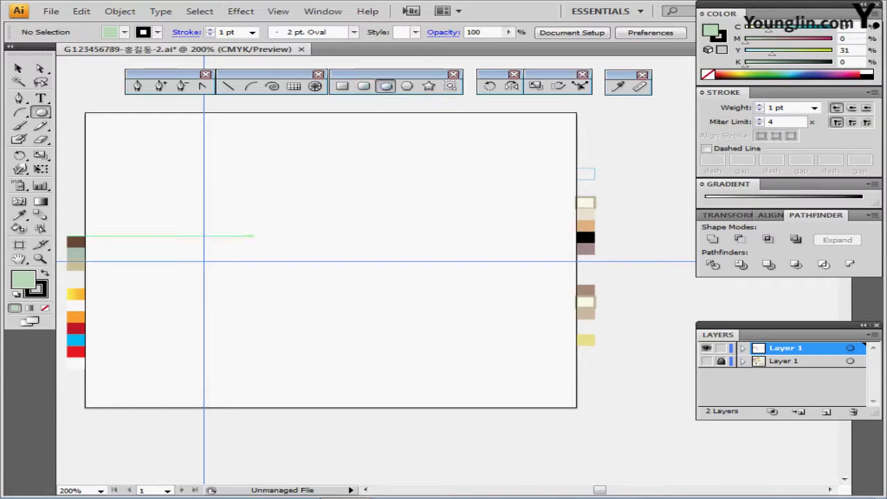
pyautogui.click(204, 262)
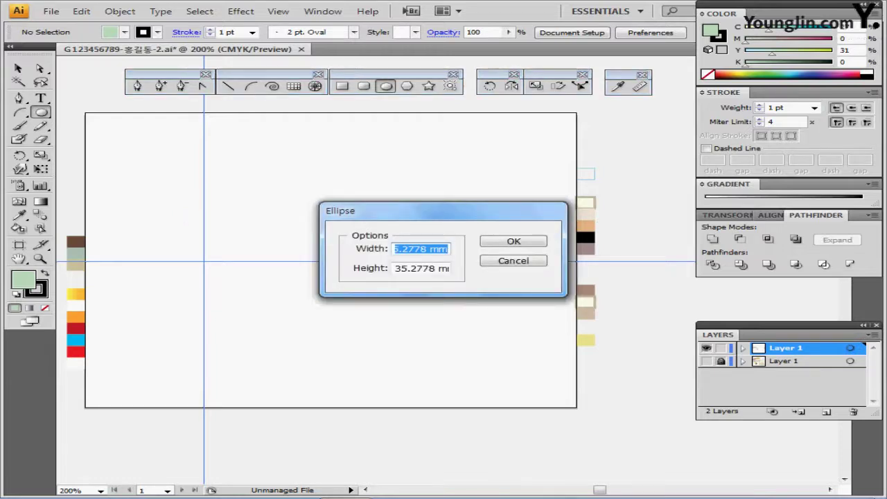
pyautogui.write('13')
pyautogui.press('Tab')
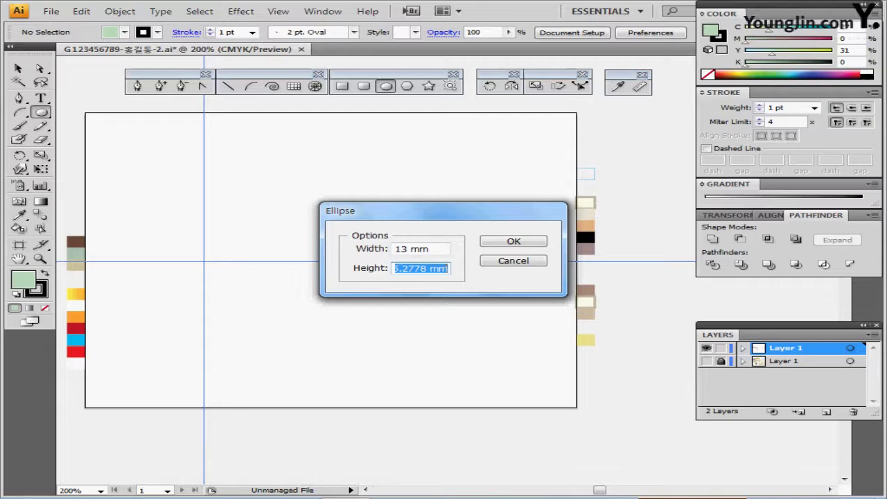
pyautogui.write('22')
pyautogui.press('Return')
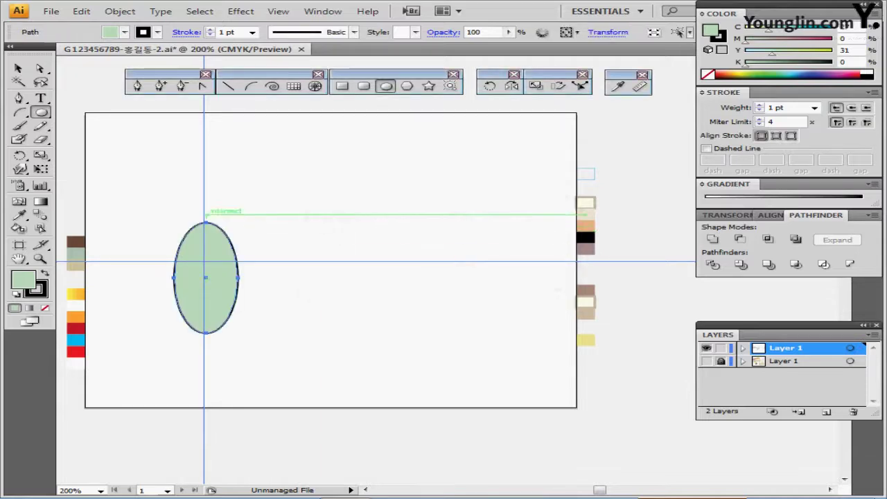
pyautogui.moveTo(206, 232); pyautogui.dragTo(206, 249)
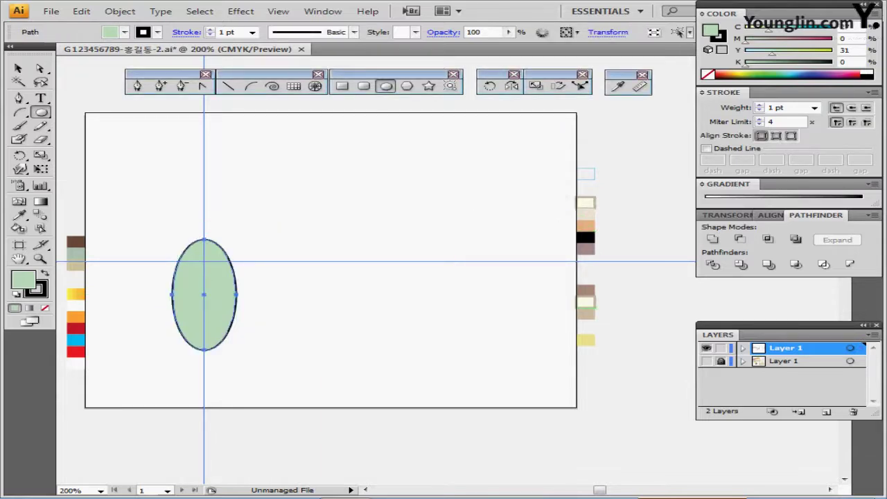
# Step: Show the locked reference layer, switch to outline view and nudge the ellipse up to match the reference trophy bowl
pyautogui.keyDown('ctrl'); pyautogui.click(250, 287); pyautogui.keyUp('ctrl')
pyautogui.moveTo(250, 287); pyautogui.dragTo(141, 246)
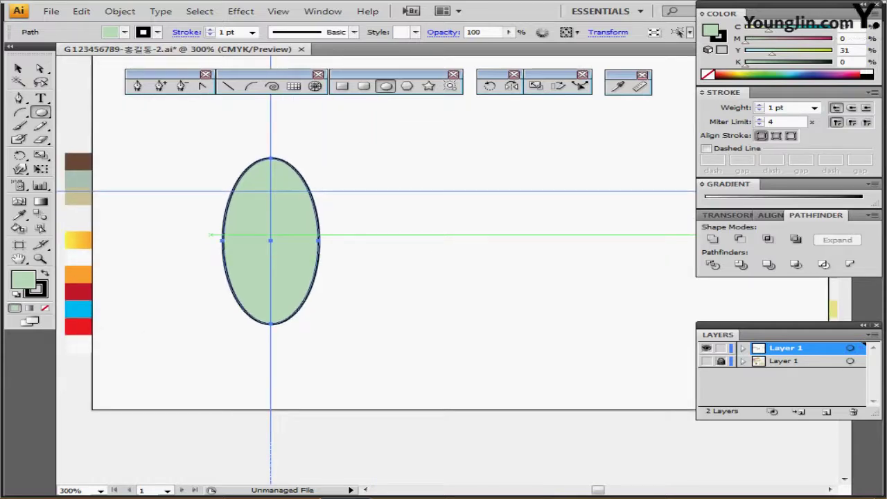
pyautogui.click(343, 86)
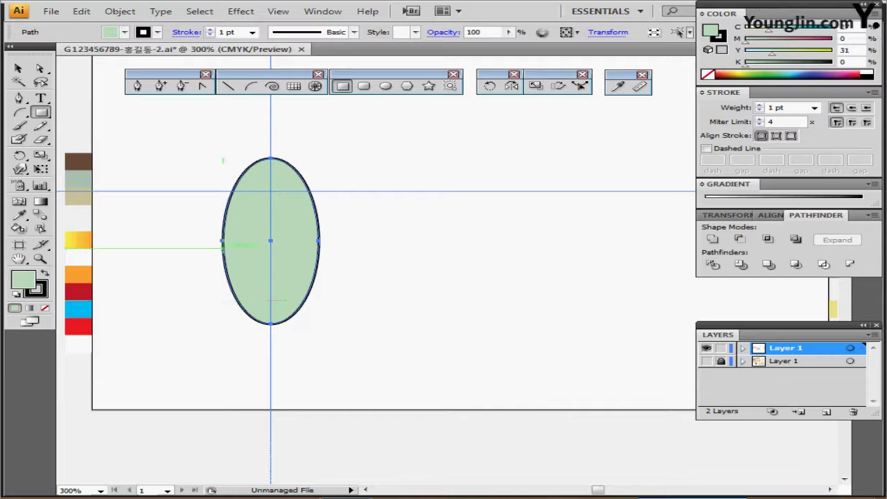
pyautogui.click(707, 362)
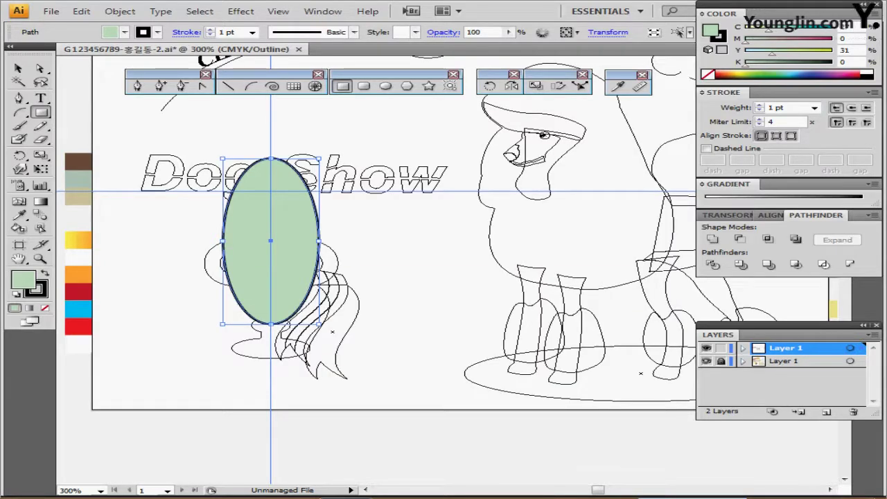
pyautogui.hotkey('ctrl', 'y')
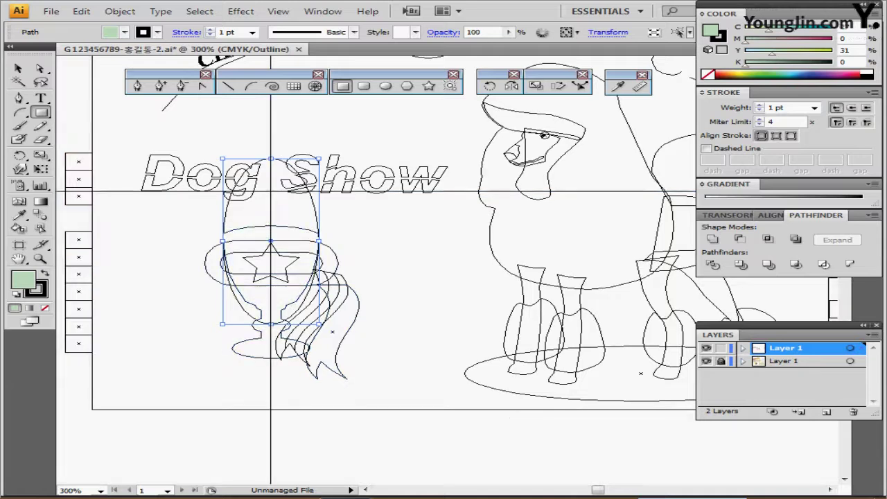
pyautogui.press('Up')
pyautogui.press('Up')
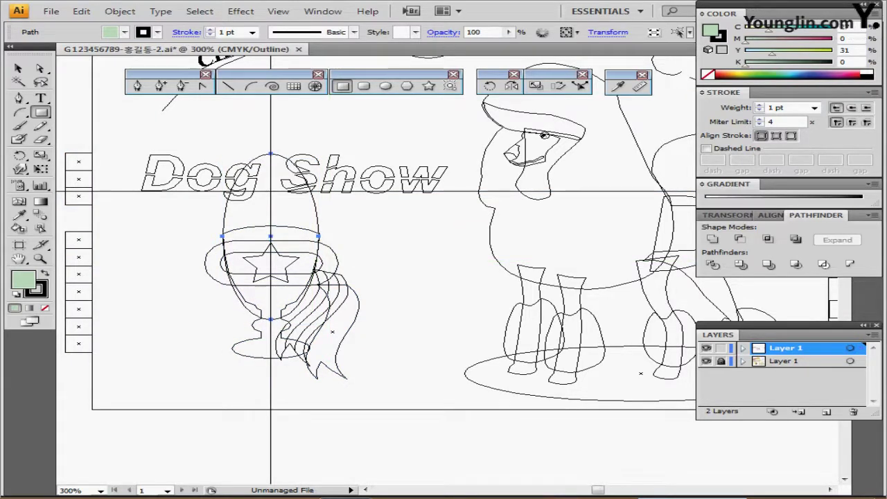
pyautogui.press('Up')
pyautogui.press('Up')
pyautogui.press('Up')
pyautogui.press('Up')
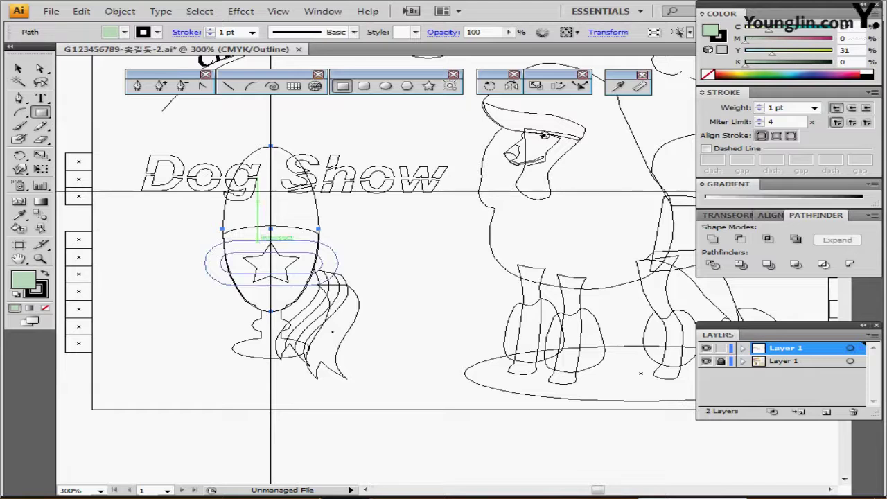
# Step: Draw a wide rectangle across the ellipse's lower half along the bowl's height, return to preview and hide the reference layer
pyautogui.moveTo(193, 235); pyautogui.dragTo(390, 304)
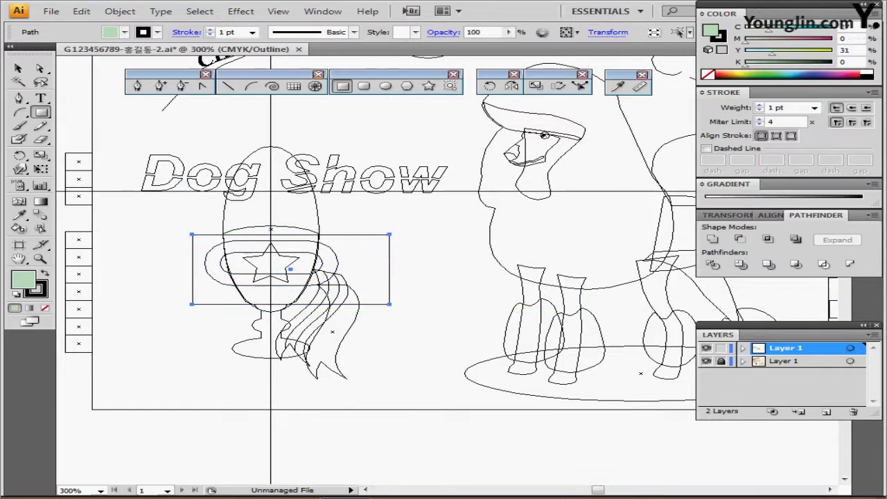
pyautogui.hotkey('ctrl', 'shift', 'a')
pyautogui.click(722, 348)
pyautogui.keyDown('ctrl'); pyautogui.click(706, 348); pyautogui.keyUp('ctrl')
pyautogui.click(706, 361)
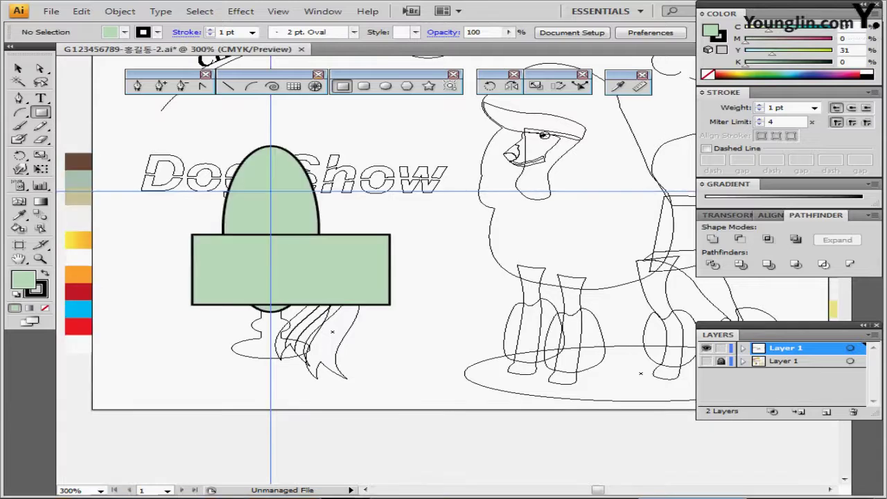
# Step: Center the rectangle over the ellipse and intersect the two shapes to form the trophy bowl
pyautogui.keyDown('ctrl'); pyautogui.click(291, 270); pyautogui.keyUp('ctrl')
pyautogui.moveTo(342, 262); pyautogui.dragTo(324, 261)
pyautogui.hotkey('ctrl', 'shift', 'a')
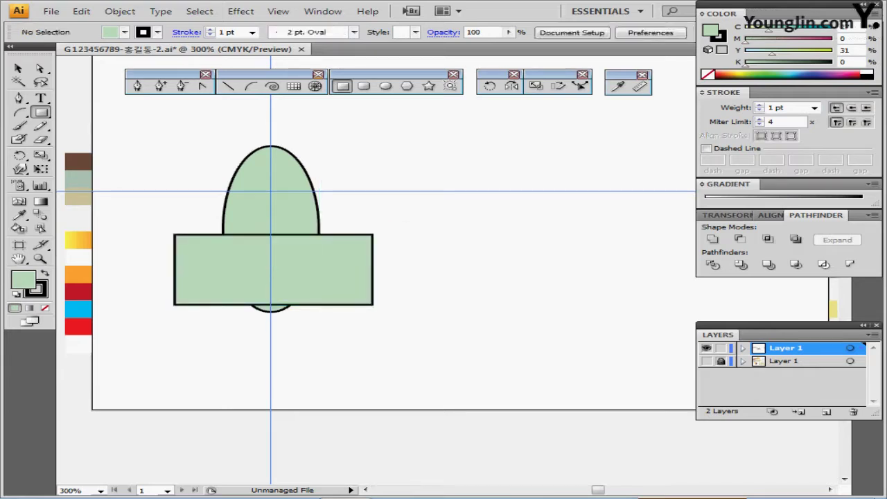
pyautogui.moveTo(404, 358); pyautogui.dragTo(251, 181)
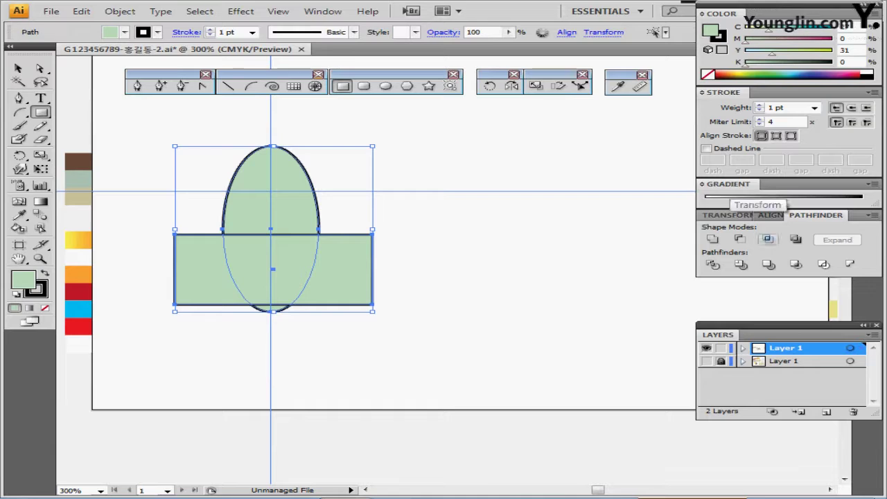
pyautogui.click(767, 239)
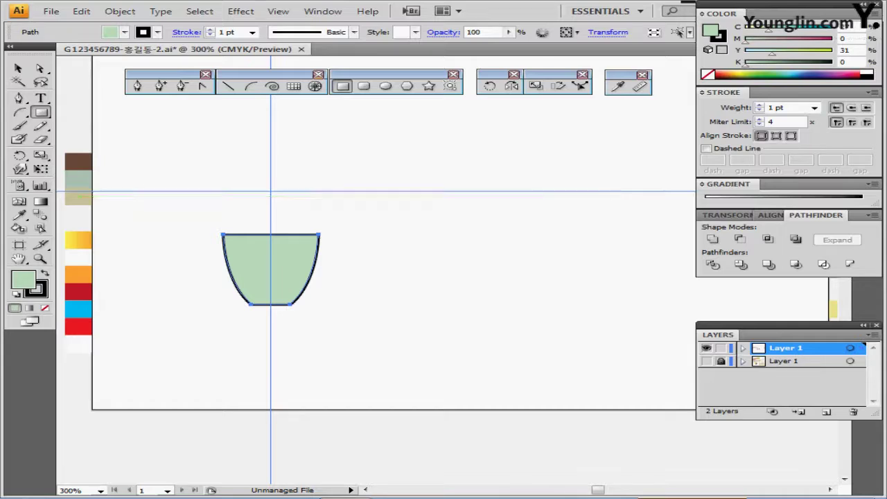
# Step: Add an anchor point at the middle of the bowl's top edge and nudge it slightly upward
pyautogui.hotkey('ctrl', '+')
pyautogui.hotkey('ctrl', '+')
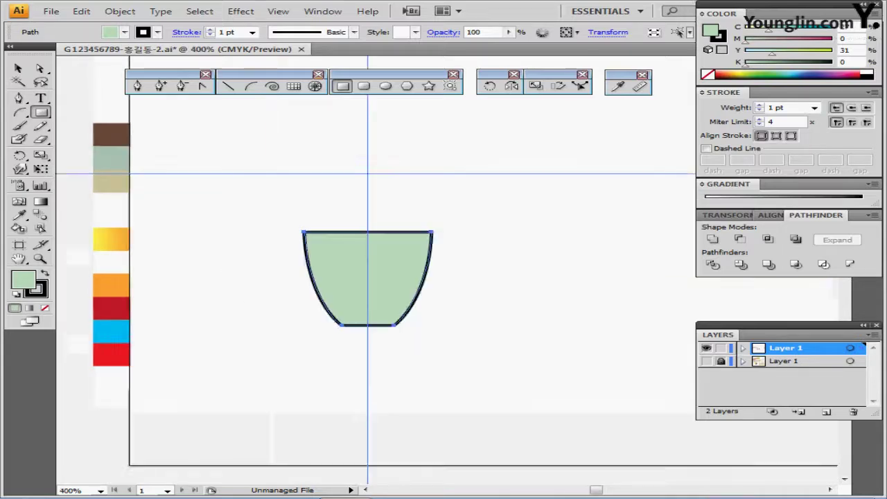
pyautogui.moveTo(381, 270); pyautogui.dragTo(298, 278)
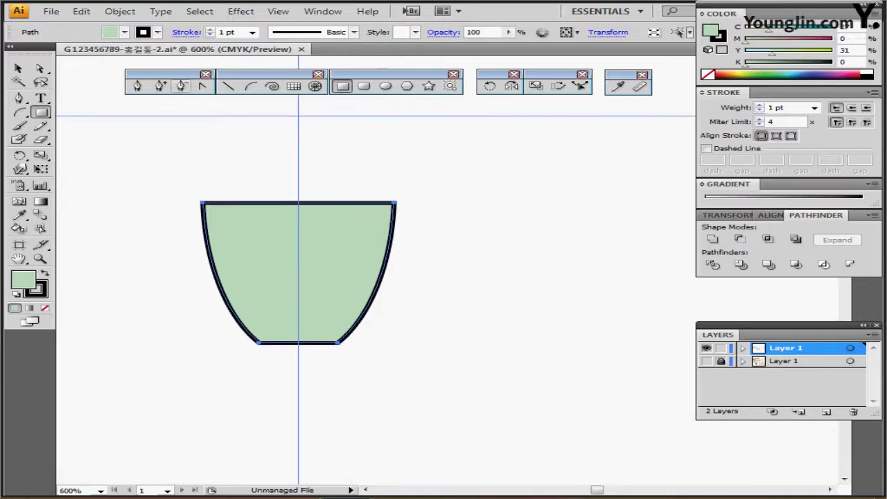
pyautogui.click(160, 85)
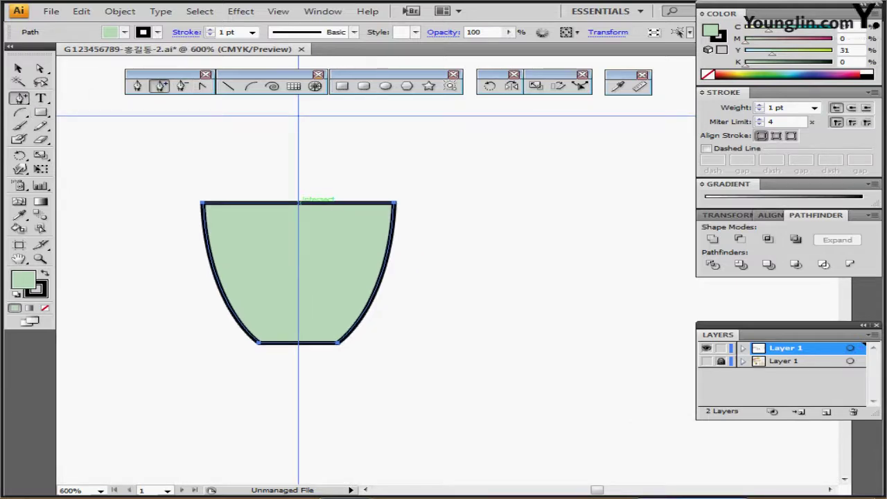
pyautogui.click(299, 203)
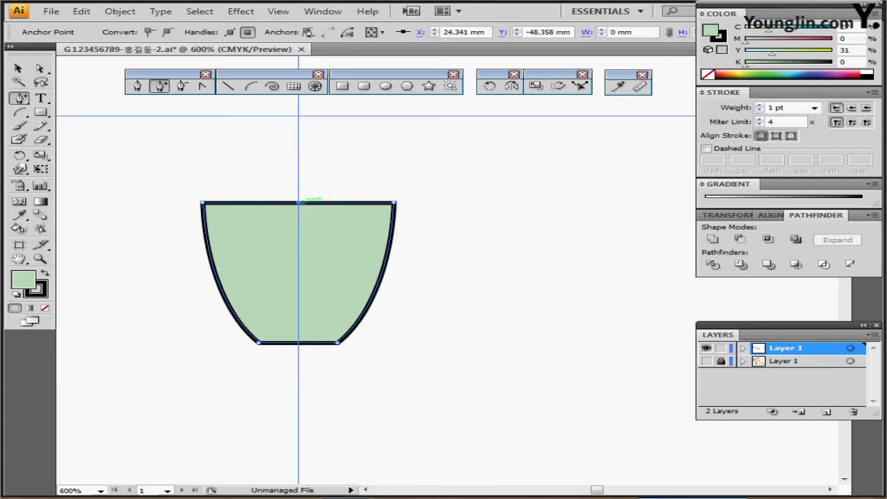
pyautogui.hotkey('shift', 'c')
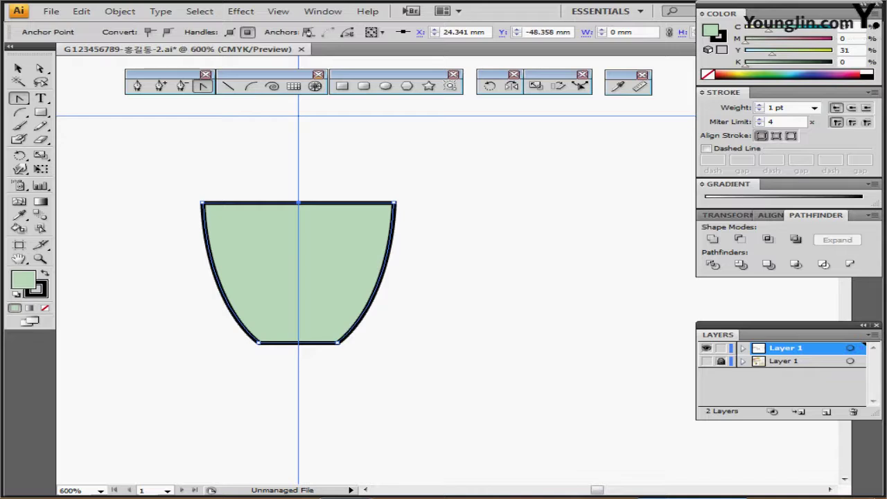
pyautogui.press('Up')
pyautogui.press('Up')
pyautogui.press('Up')
pyautogui.press('Up')
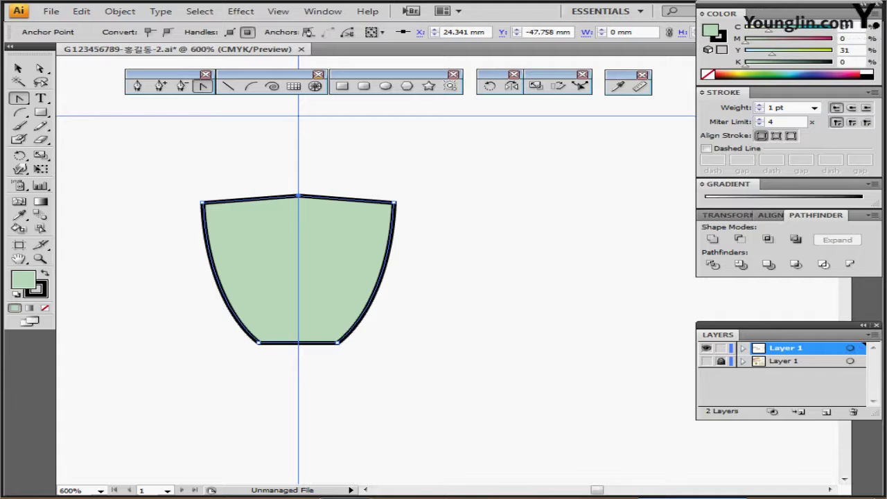
pyautogui.press('Up')
# Step: Convert the bowl's top middle anchor to a smooth point with horizontal handles and raise it to round the rim
pyautogui.click(300, 196)
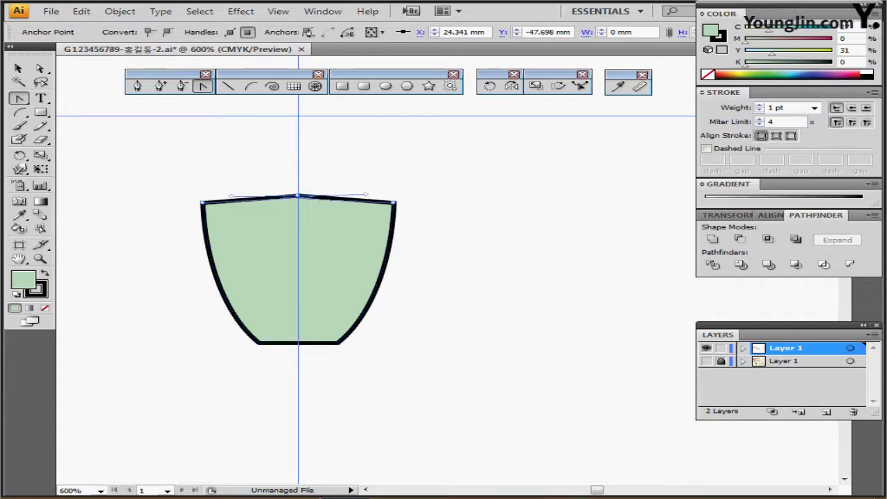
pyautogui.moveTo(299, 196); pyautogui.dragTo(225, 188)
pyautogui.press('Up')
# Step: Draw a narrow vertical rectangle below the bowl as the stem, overlapping the bowl's base
pyautogui.moveTo(371, 342); pyautogui.dragTo(281, 224)
pyautogui.keyDown('ctrl'); pyautogui.keyDown('alt'); pyautogui.click(351, 263); pyautogui.keyUp('alt'); pyautogui.keyUp('ctrl')
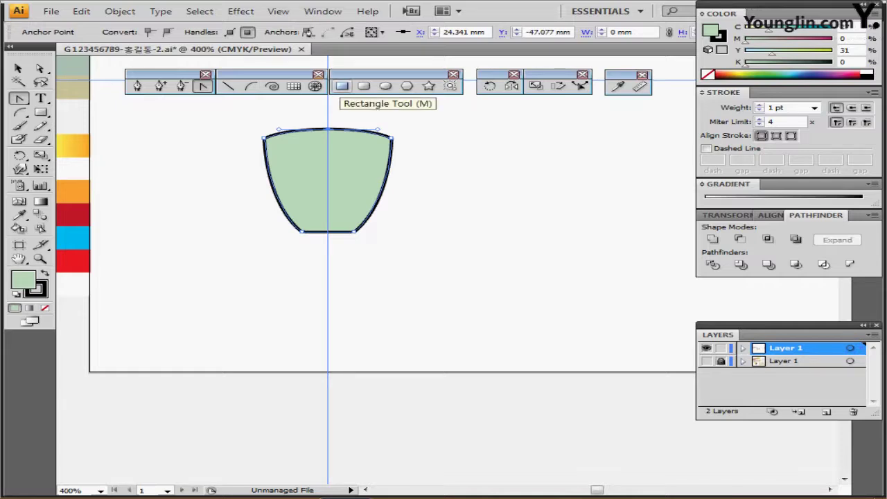
pyautogui.click(343, 86)
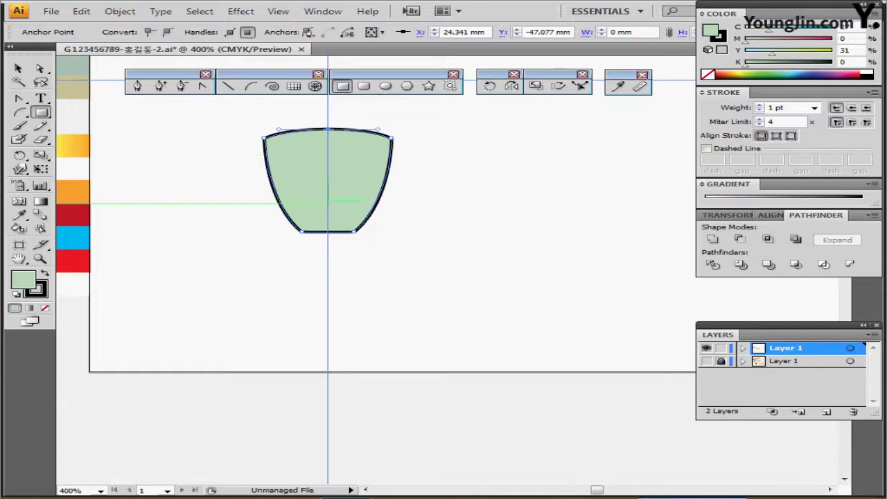
pyautogui.moveTo(318, 225); pyautogui.dragTo(337, 296)
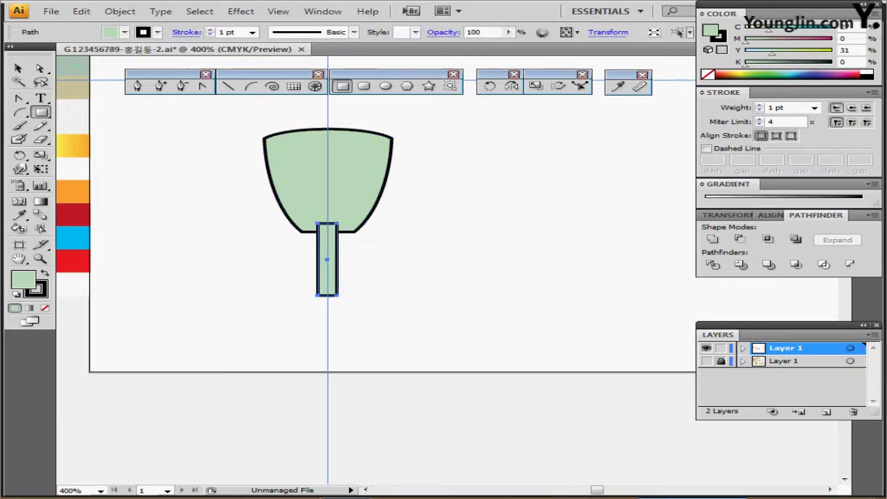
# Step: Draw a small ellipse at the stem's top, a wider one midway and a large base ellipse, raising the base slightly
pyautogui.click(386, 85)
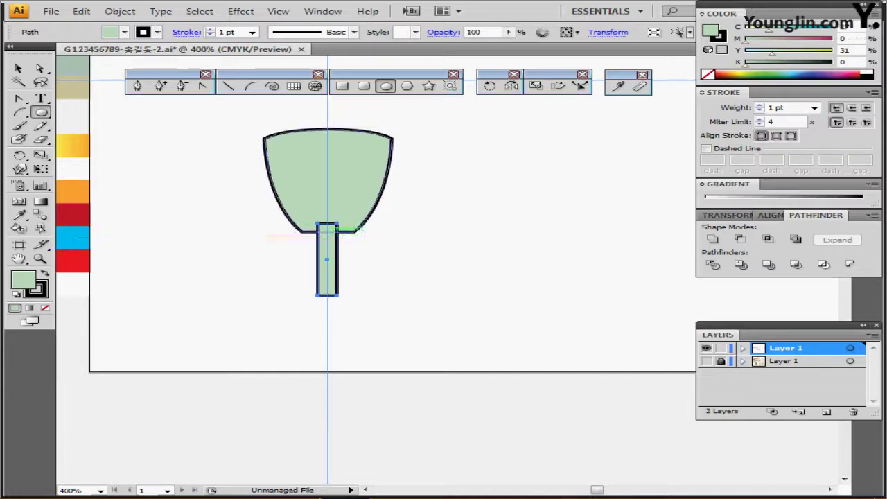
pyautogui.moveTo(328, 238); pyautogui.dragTo(348, 244)
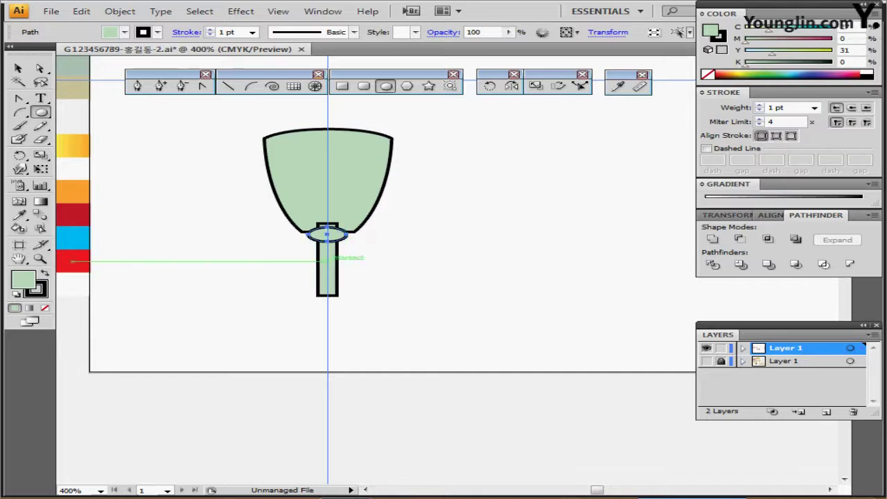
pyautogui.moveTo(302, 254); pyautogui.dragTo(355, 268)
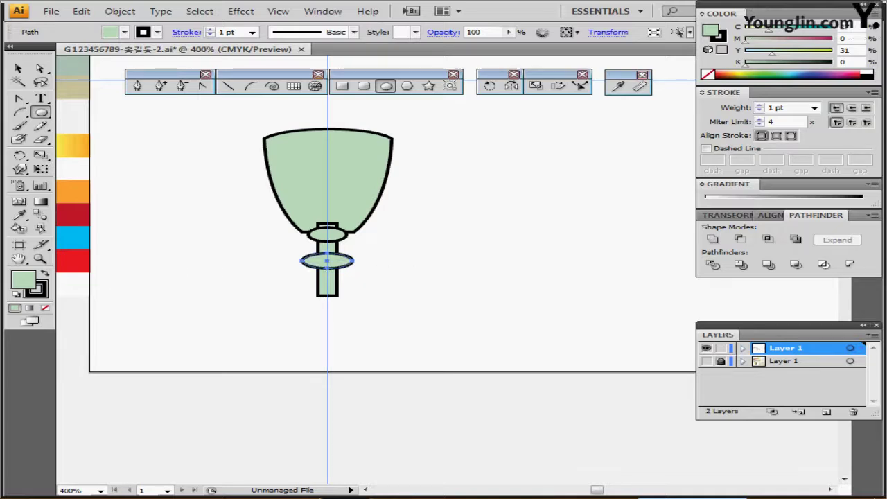
pyautogui.moveTo(281, 283); pyautogui.dragTo(386, 313)
pyautogui.hotkey('ctrl', 'shift', 'a')
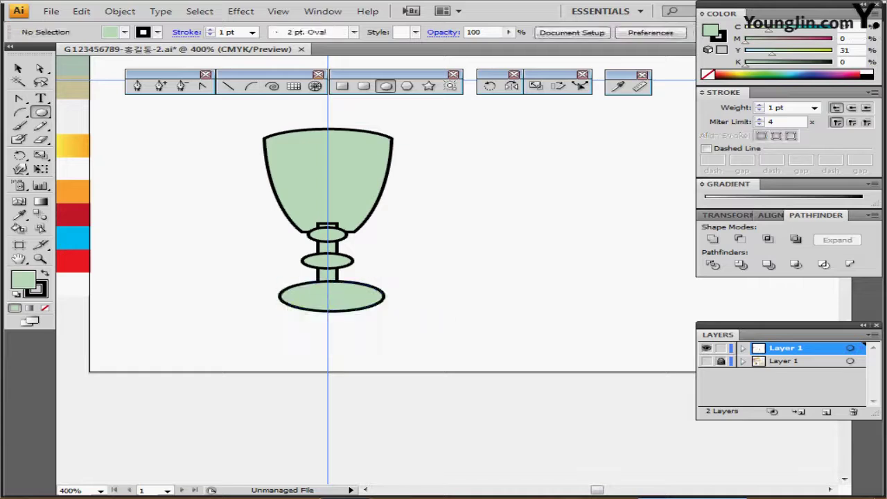
pyautogui.moveTo(338, 294); pyautogui.dragTo(338, 289)
pyautogui.hotkey('ctrl', 'shift', 'a')
# Step: Select all the trophy parts and align them to their horizontal centers
pyautogui.hotkey('ctrl', 'a')
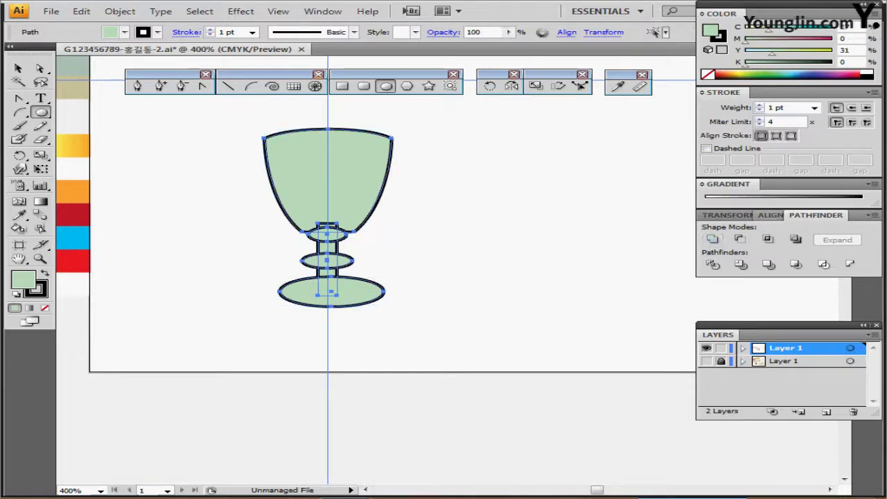
pyautogui.click(772, 215)
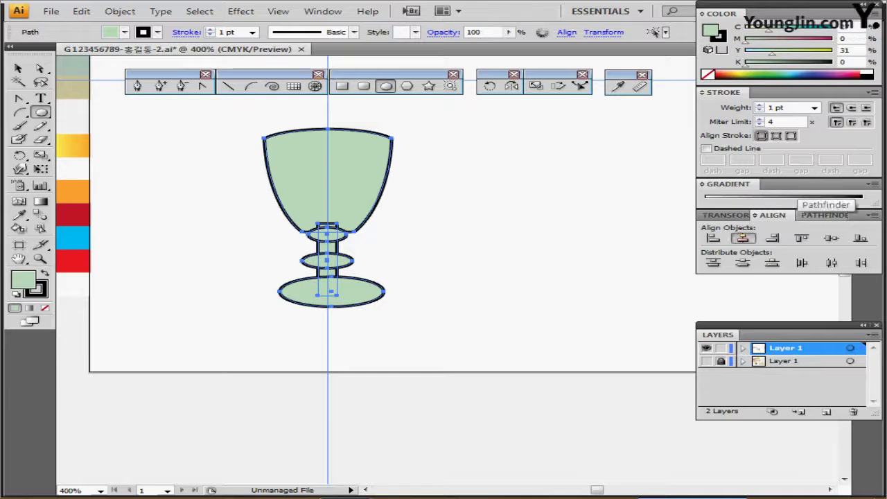
pyautogui.click(742, 238)
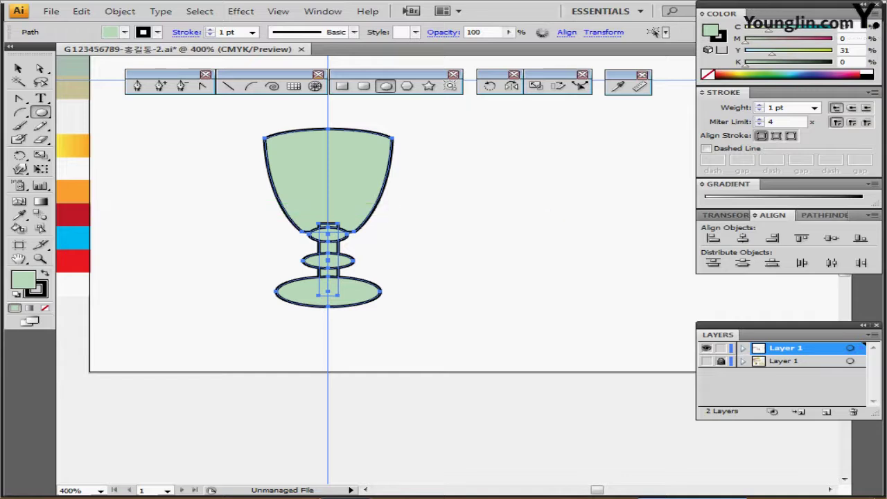
# Step: Try to unite the bowl, stem and ellipses into a single shape
pyautogui.click(825, 216)
pyautogui.click(713, 239)
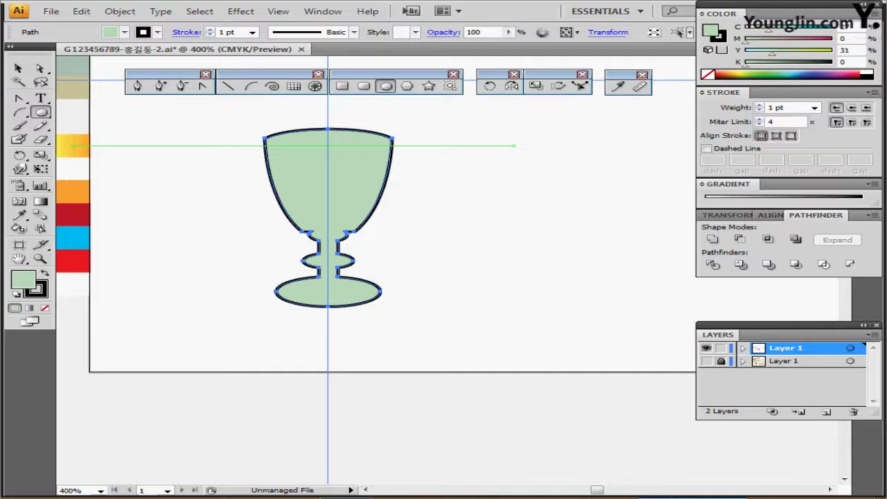
pyautogui.hotkey('ctrl', 'z')
# Step: Undo the union of the trophy parts and stretch the small ellipse at the stem's top slightly upward
pyautogui.keyDown('ctrl'); pyautogui.click(515, 145); pyautogui.keyUp('ctrl')
pyautogui.keyDown('ctrl'); pyautogui.doubleClick(379, 268); pyautogui.keyUp('ctrl')
pyautogui.moveTo(456, 227); pyautogui.dragTo(403, 277)
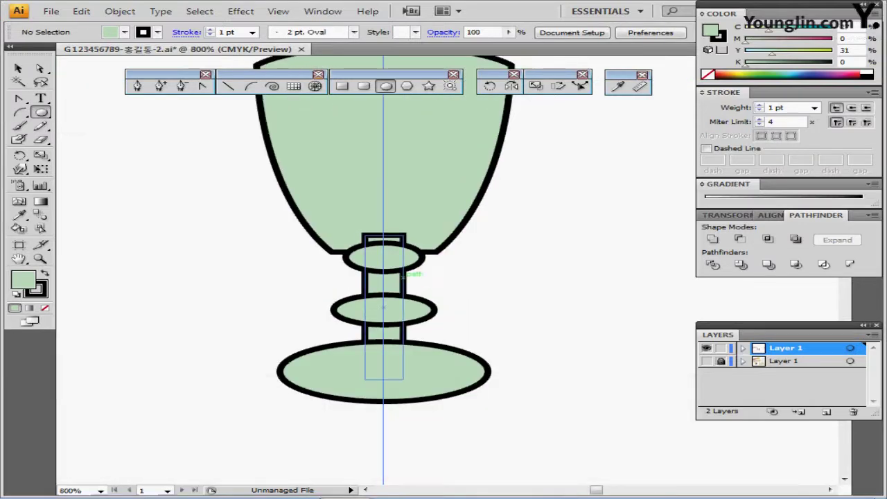
pyautogui.keyDown('ctrl'); pyautogui.click(393, 263); pyautogui.keyUp('ctrl')
pyautogui.moveTo(383, 243); pyautogui.dragTo(384, 238)
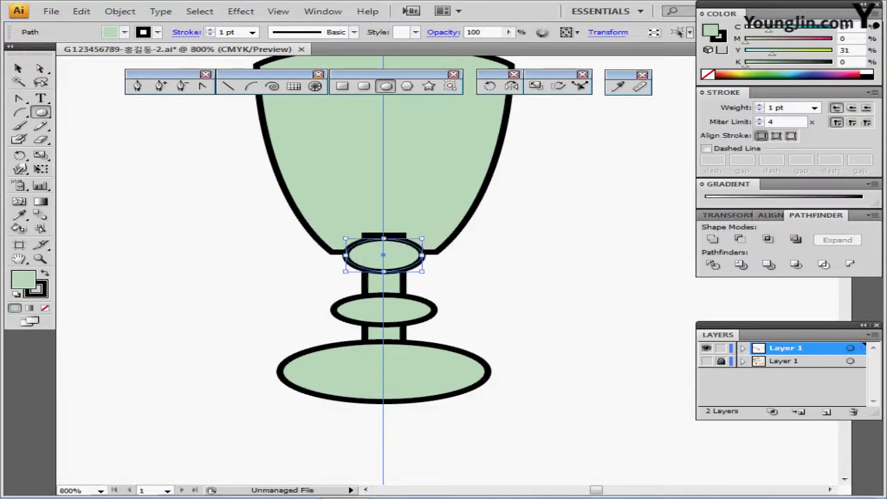
# Step: Select the bowl, stem and all ellipses and unite them into a single trophy shape
pyautogui.moveTo(513, 399); pyautogui.dragTo(323, 192)
pyautogui.click(713, 240)
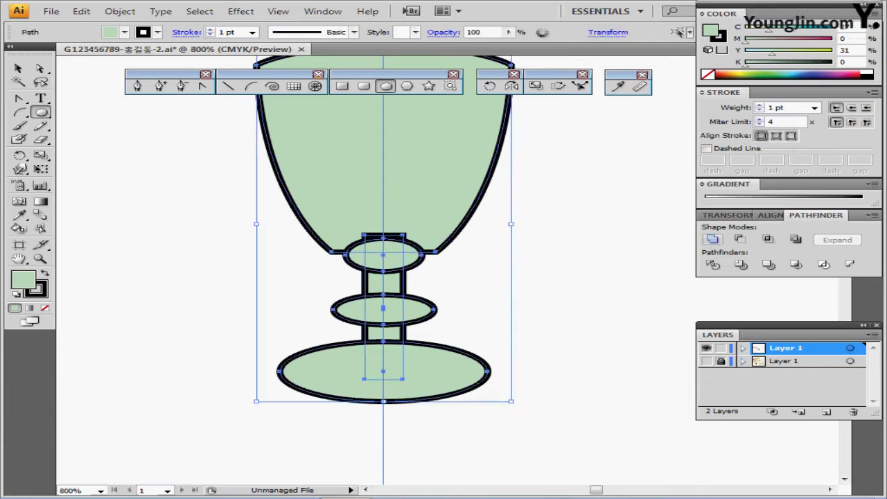
pyautogui.click(713, 239)
pyautogui.hscroll(2, 383, 277)
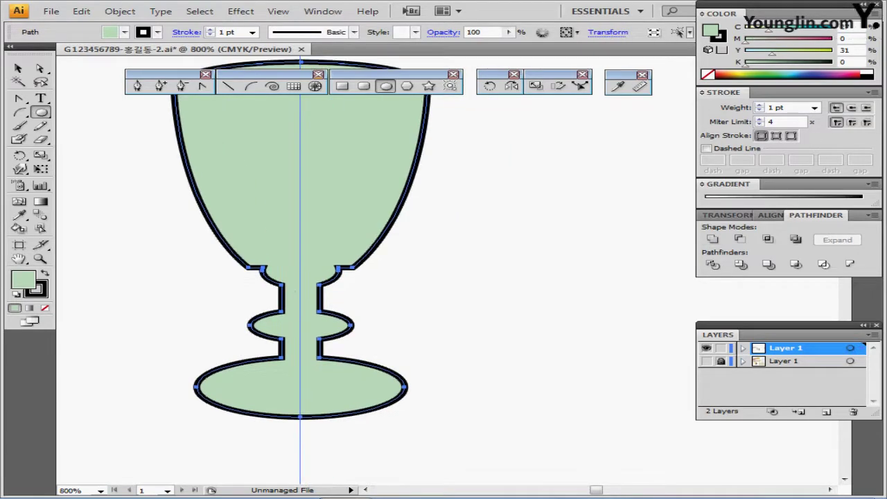
# Step: Select the two bottom corner anchor points of the bowl and nudge them up slightly
pyautogui.press('a')
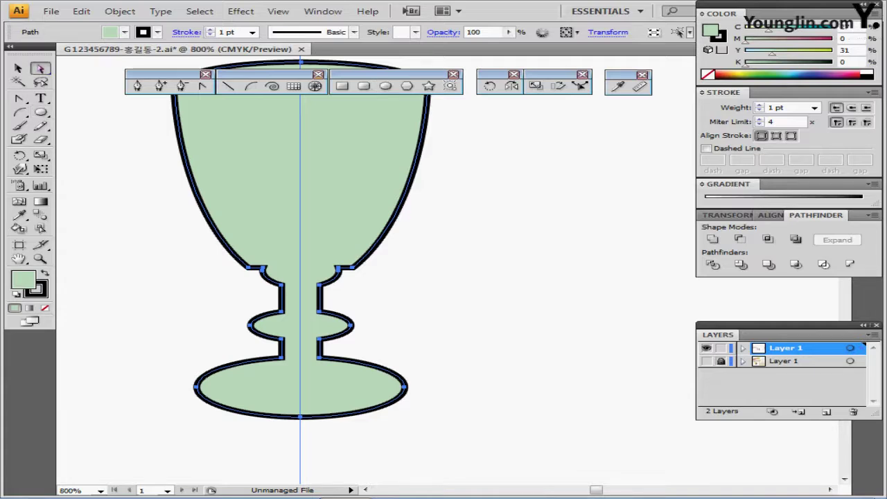
pyautogui.click(249, 266)
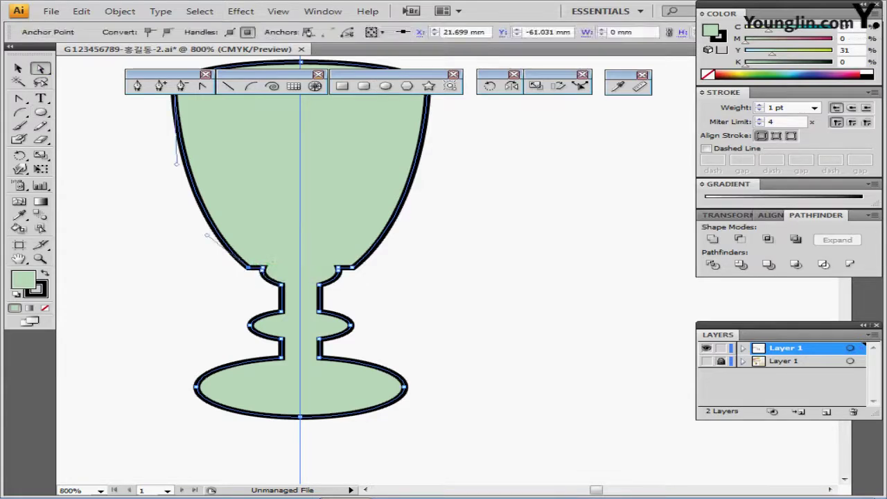
pyautogui.moveTo(373, 263); pyautogui.dragTo(346, 258)
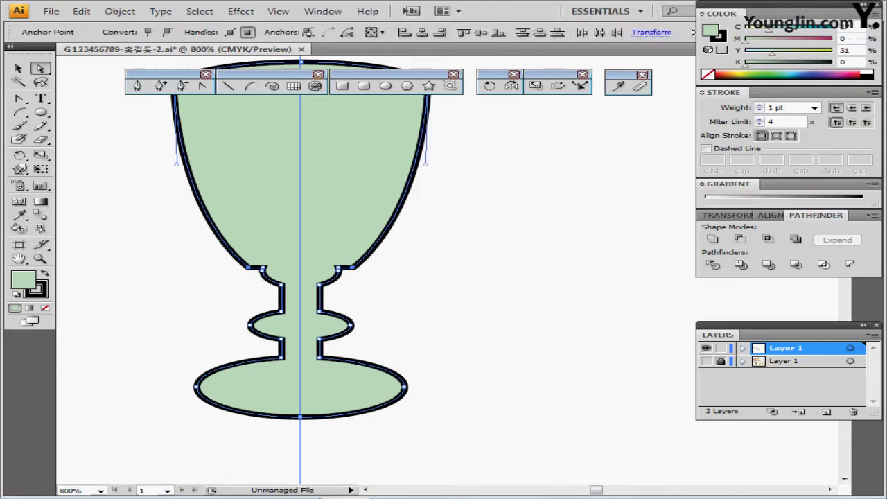
pyautogui.press('Up')
pyautogui.press('Up')
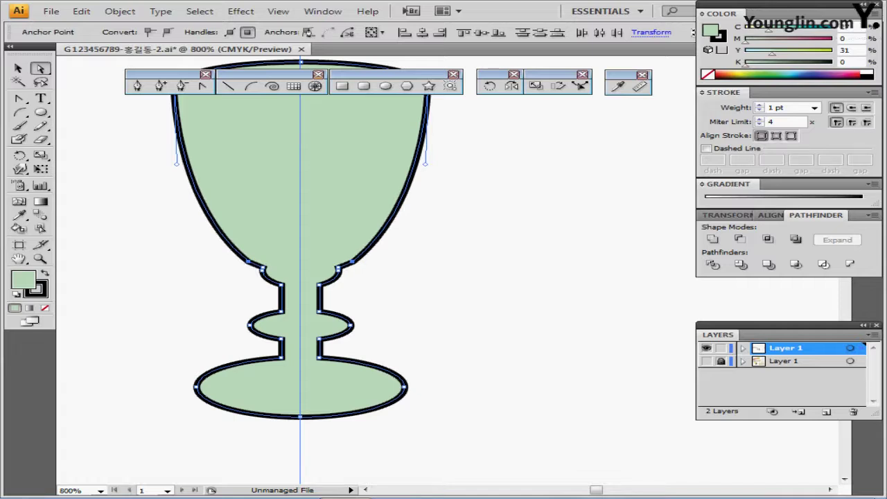
# Step: Fill the trophy with the yellow-to-orange gradient sampled from the colour swatches beside the artboard
pyautogui.hotkey('ctrl', '-')
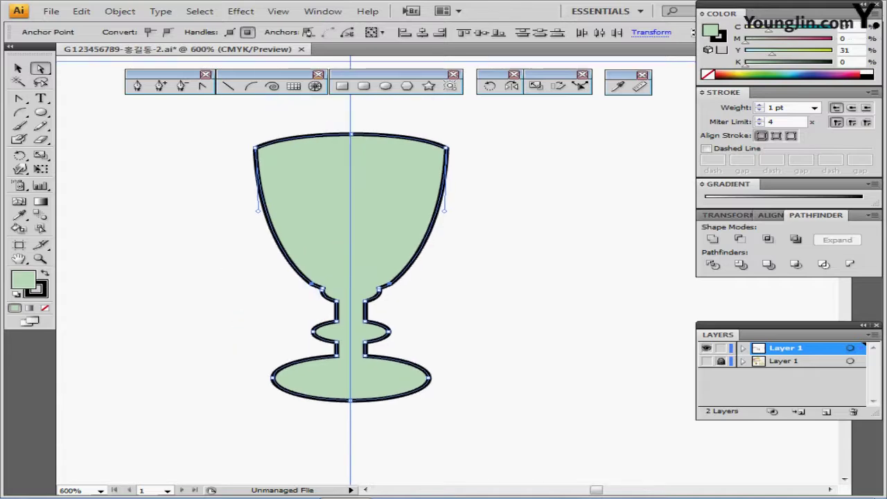
pyautogui.hotkey('ctrl', '-')
pyautogui.moveTo(388, 278); pyautogui.dragTo(419, 267)
pyautogui.press('i')
pyautogui.click(77, 196)
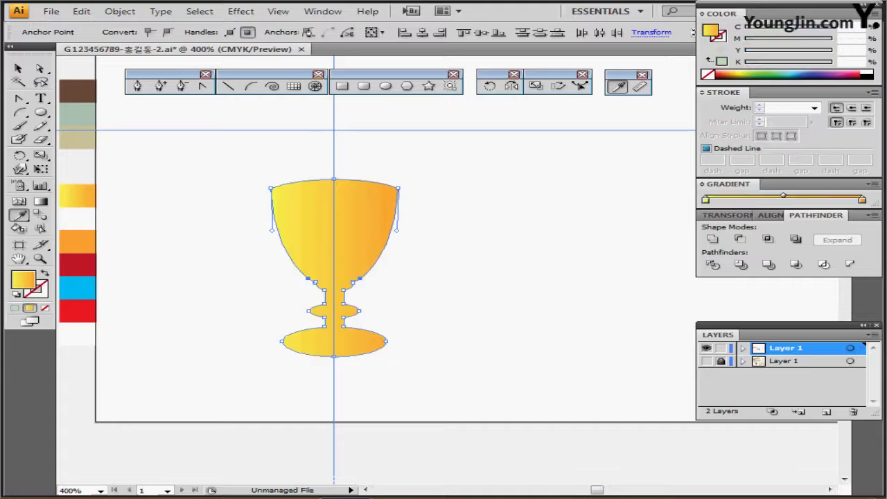
# Step: Examine the trophy gradient's type, angle and the CMYK values of both colour stops, leaving the trophy deselected
pyautogui.click(702, 185)
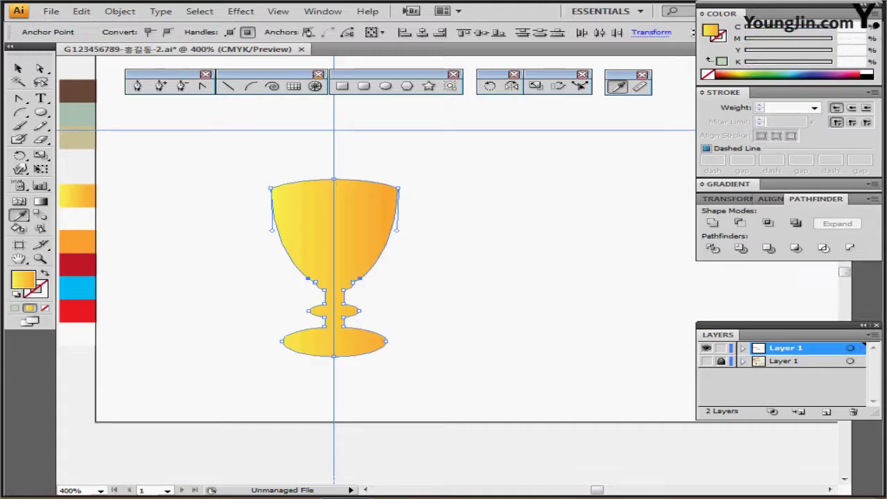
pyautogui.click(702, 184)
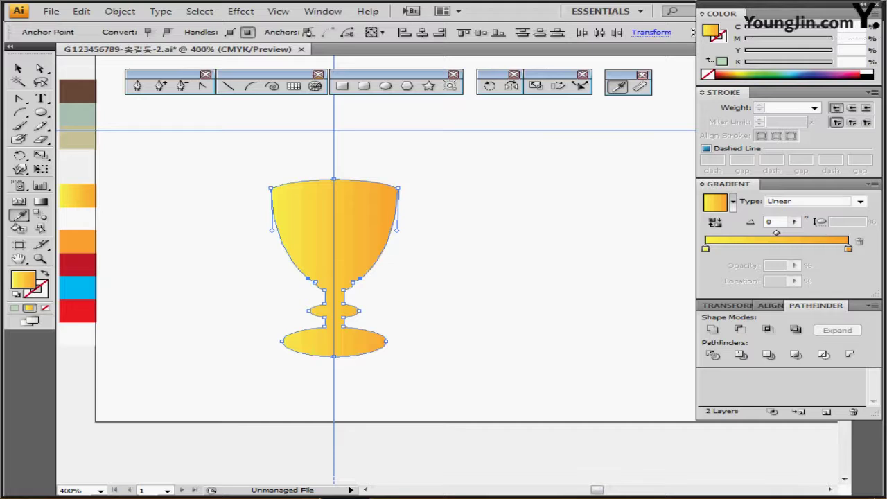
pyautogui.click(860, 201)
pyautogui.click(784, 223)
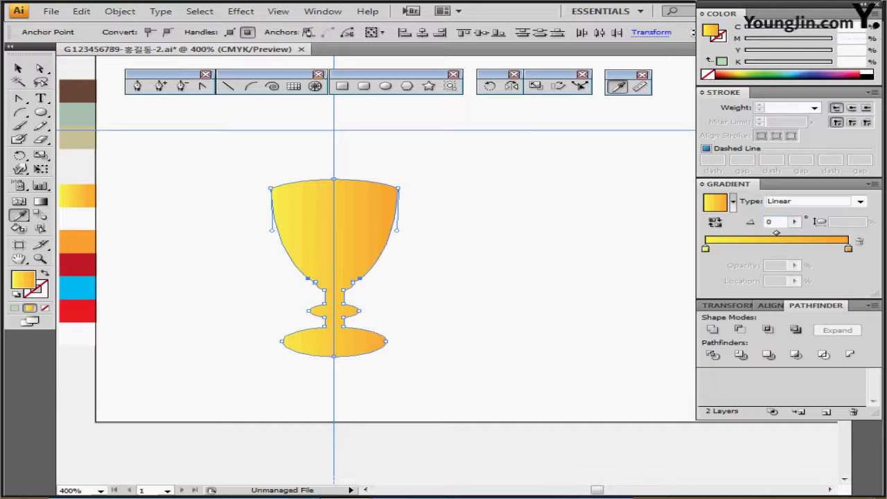
pyautogui.click(705, 248)
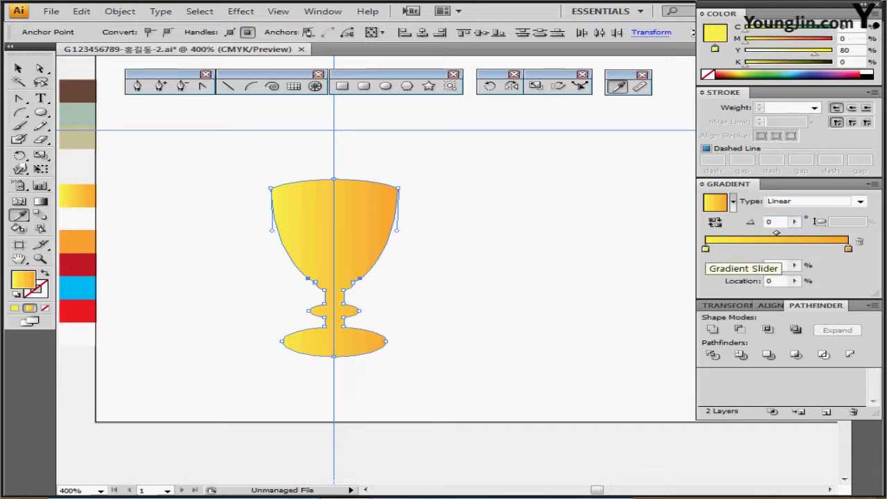
pyautogui.doubleClick(706, 249)
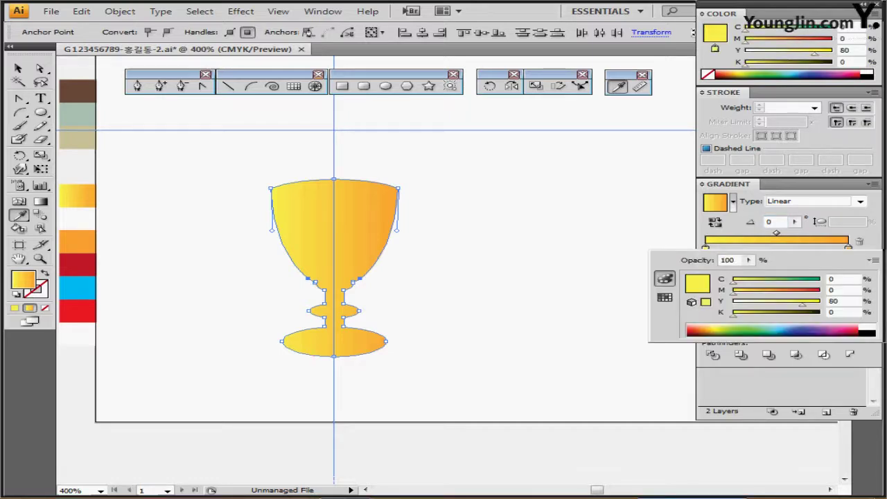
pyautogui.doubleClick(849, 248)
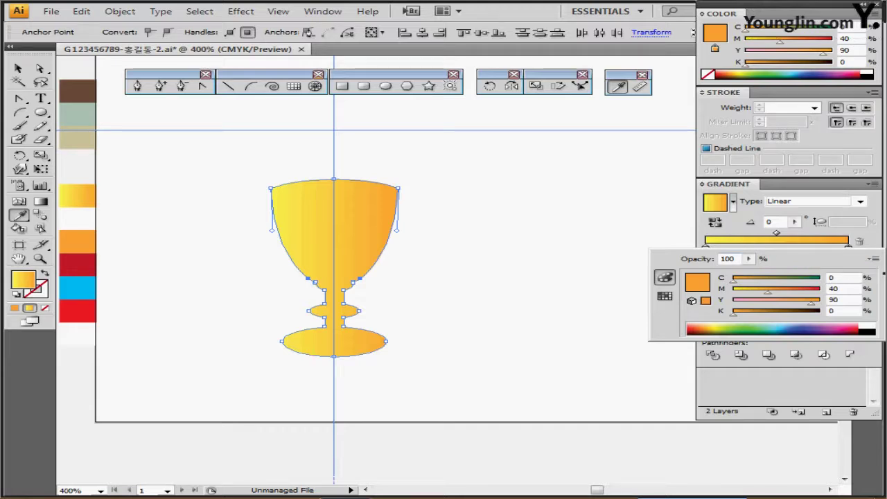
pyautogui.press('Escape')
pyautogui.hotkey('ctrl', 'shift', 'a')
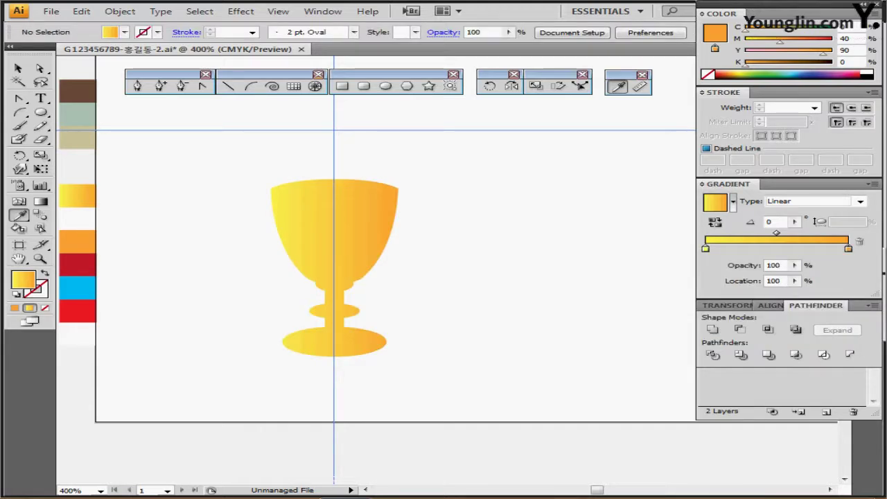
# Step: Create a rounded rectangle 16 mm wide and 6 mm high with a 3 mm corner radius, and place it across the bowl
pyautogui.click(364, 86)
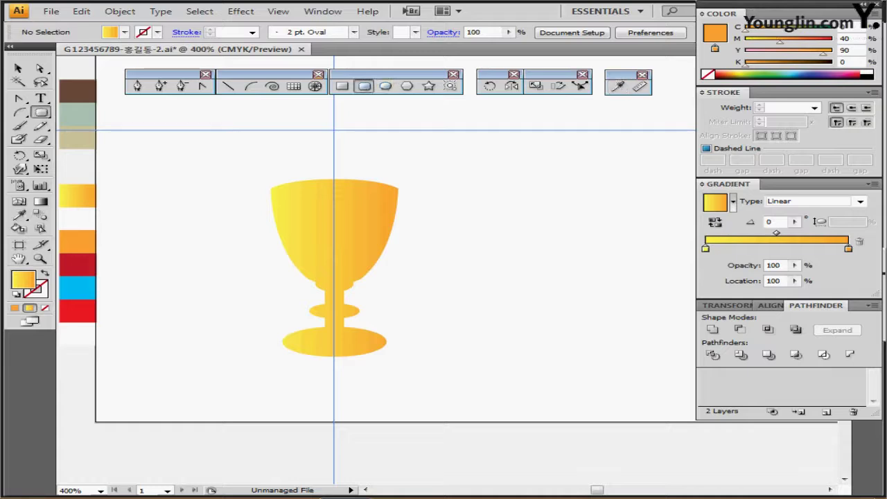
pyautogui.click(236, 218)
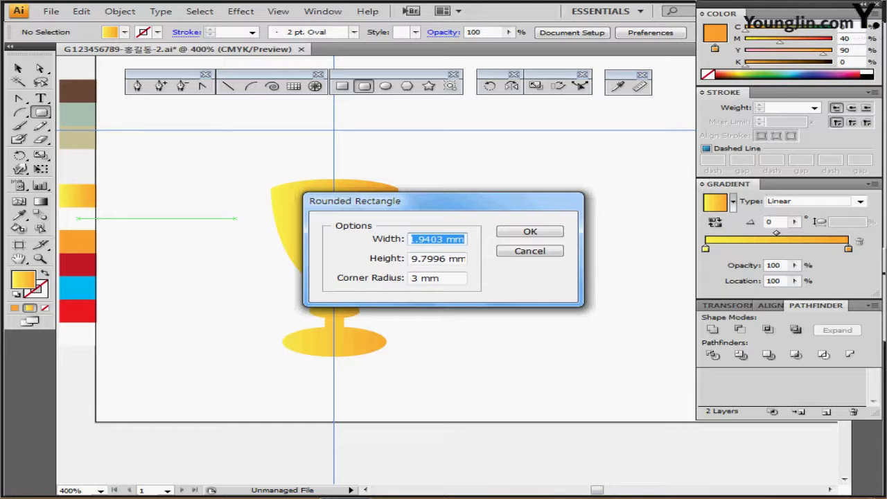
pyautogui.write('16')
pyautogui.press('Tab')
pyautogui.write('6')
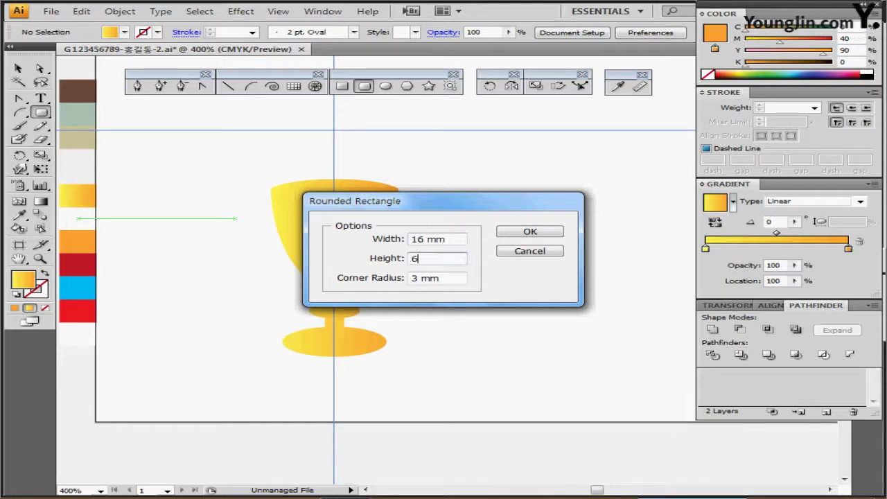
pyautogui.press('Tab')
pyautogui.write('3')
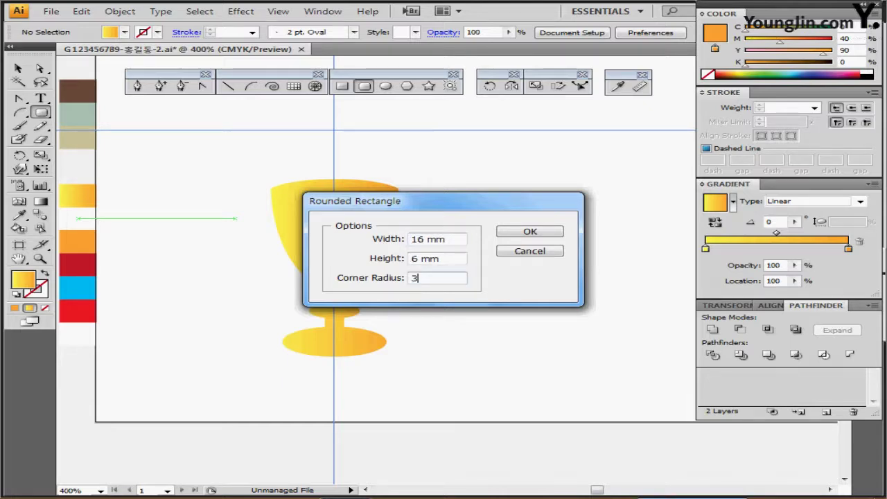
pyautogui.press('Return')
pyautogui.moveTo(260, 232)
pyautogui.mouseDown()
pyautogui.moveTo(277, 232)
pyautogui.moveTo(270, 230)
pyautogui.mouseUp()
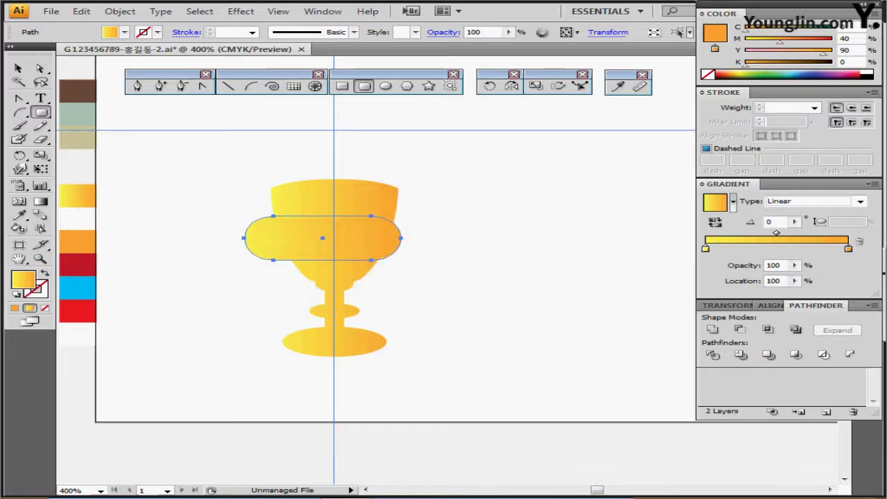
# Step: Reset the rounded rectangle to the default black stroke, remove its fill and deselect it
pyautogui.press('d')
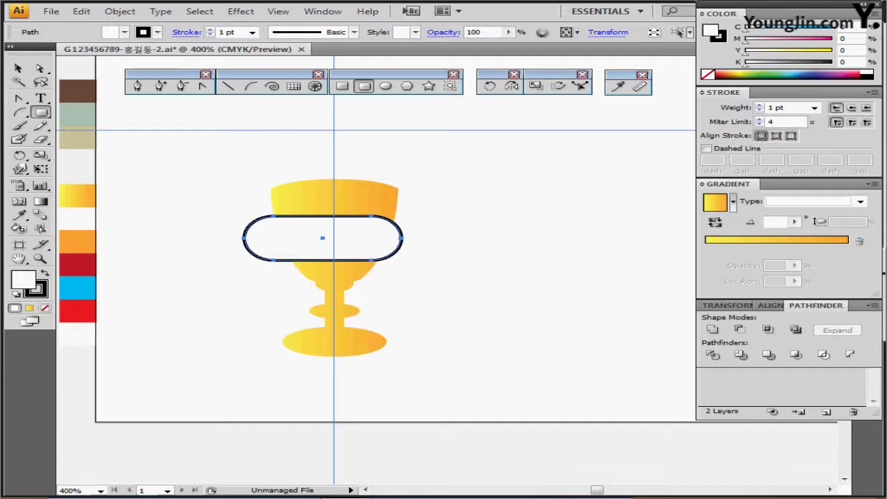
pyautogui.press('/')
pyautogui.hotkey('ctrl', 'shift', 'a')
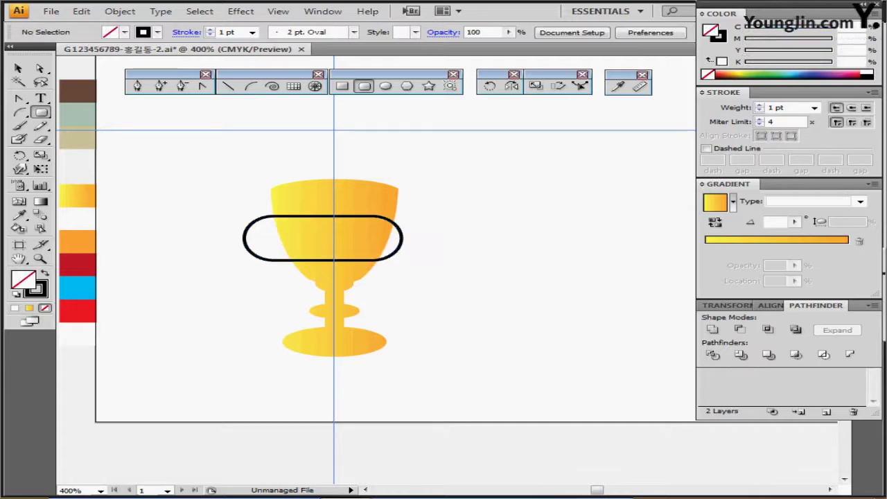
# Step: Give the rounded rectangle the orange swatch colour as its stroke, with no fill
pyautogui.click(246, 239)
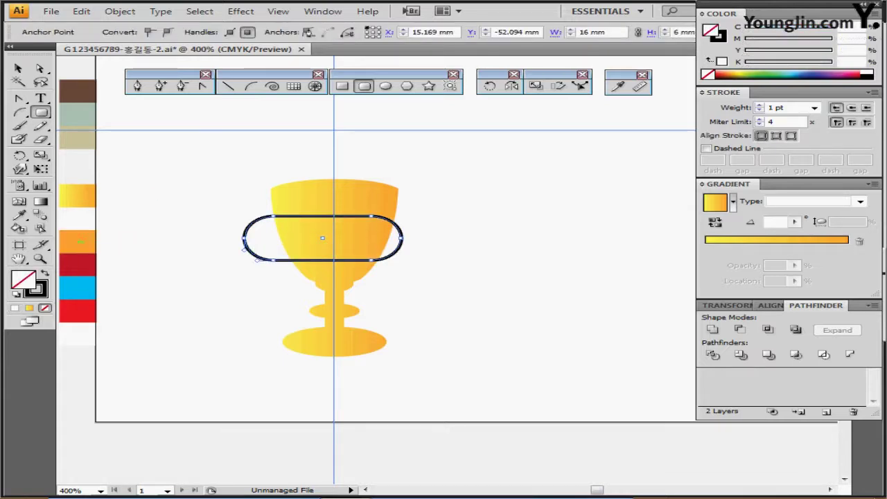
pyautogui.click(618, 86)
pyautogui.click(77, 241)
pyautogui.hotkey('shift', 'x')
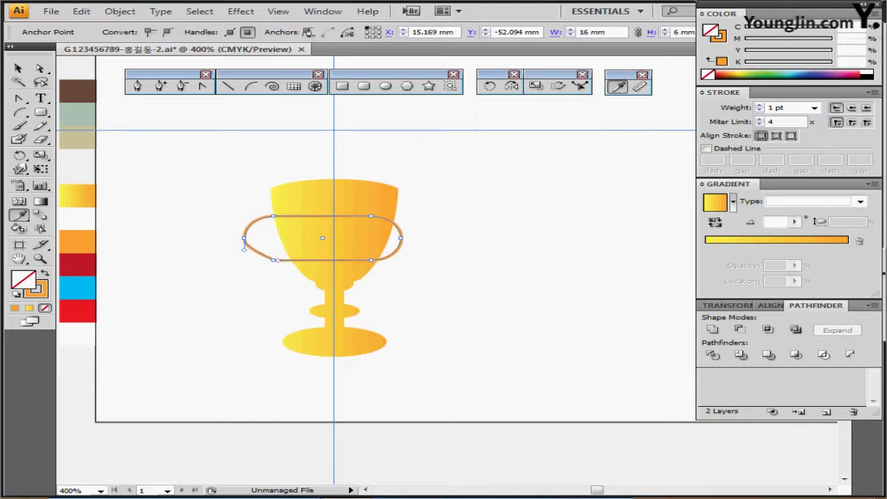
pyautogui.hotkey('shift', 'x')
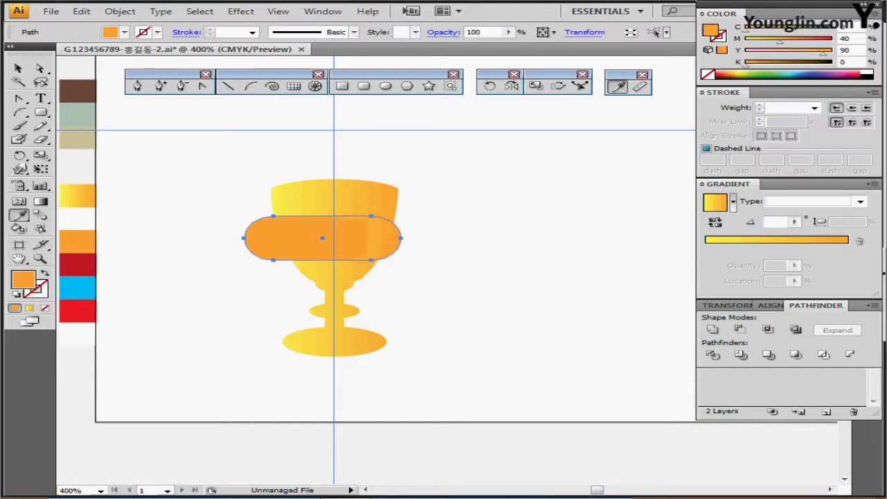
pyautogui.hotkey('shift', 'x')
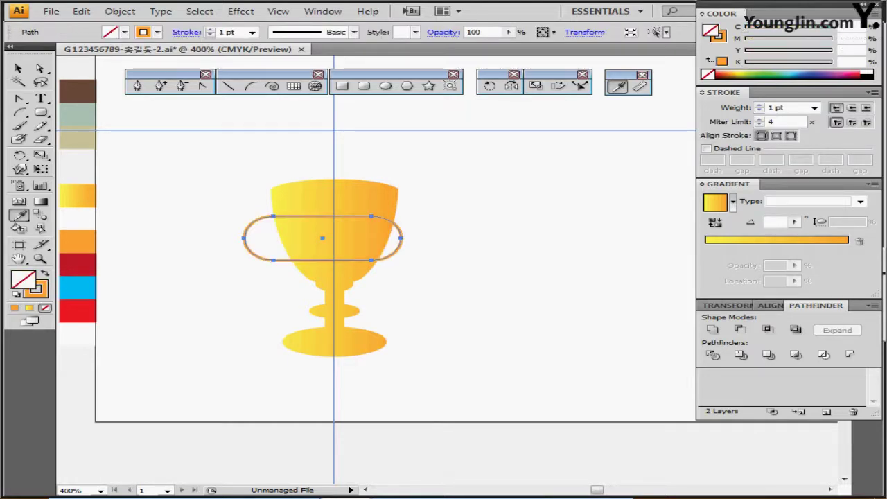
# Step: Set the rounded rectangle's stroke weight to 6 pt
pyautogui.click(777, 108)
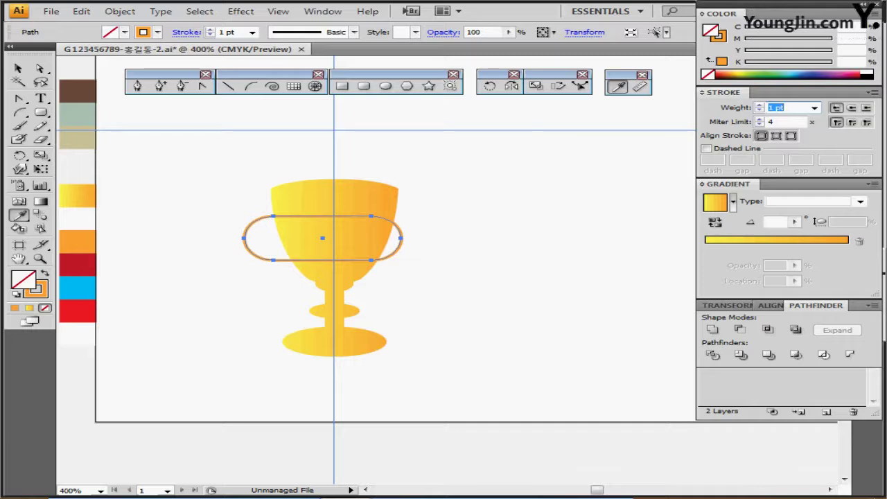
pyautogui.write('6')
pyautogui.press('Return')
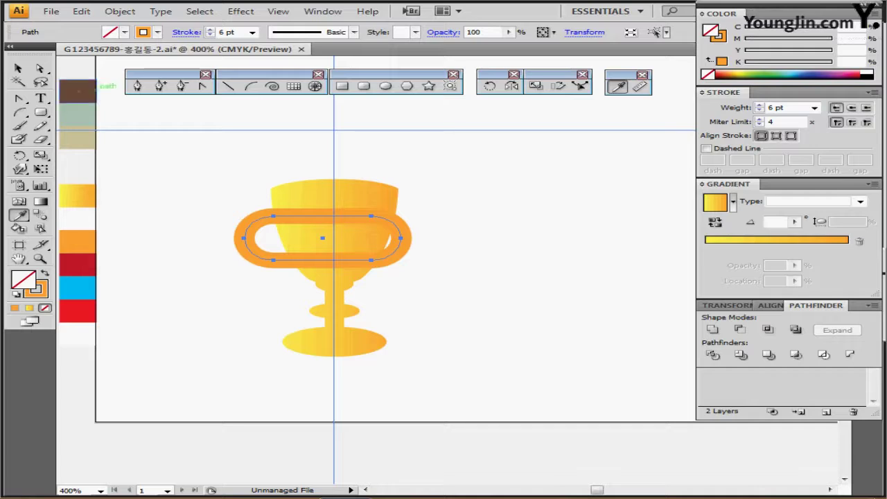
# Step: Nudge the orange handle outline right and up to centre it on the vertical guide across the bowl
pyautogui.press('Right')
pyautogui.press('Right')
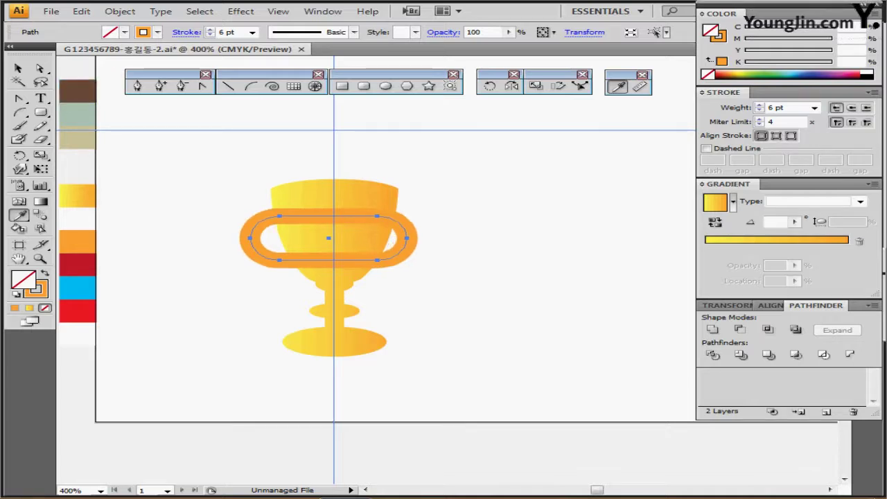
pyautogui.press('Right')
pyautogui.press('Right')
pyautogui.press('Right')
pyautogui.press('Up')
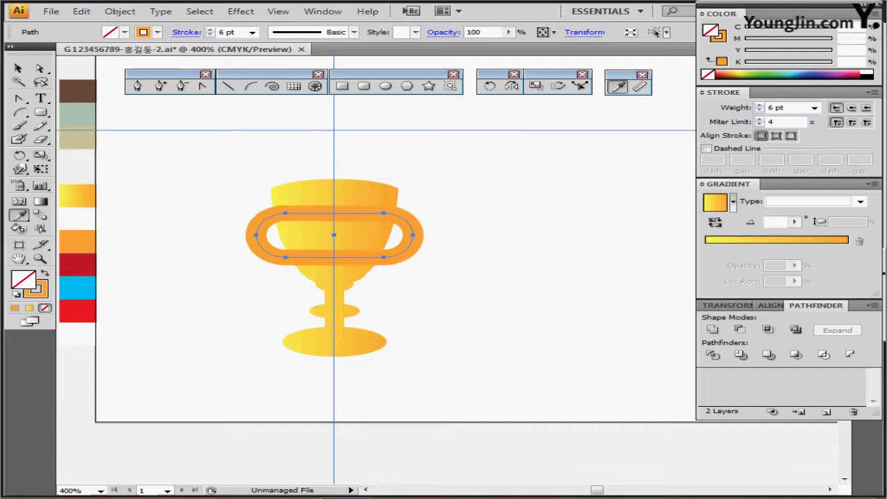
pyautogui.press('Up')
pyautogui.press('Right')
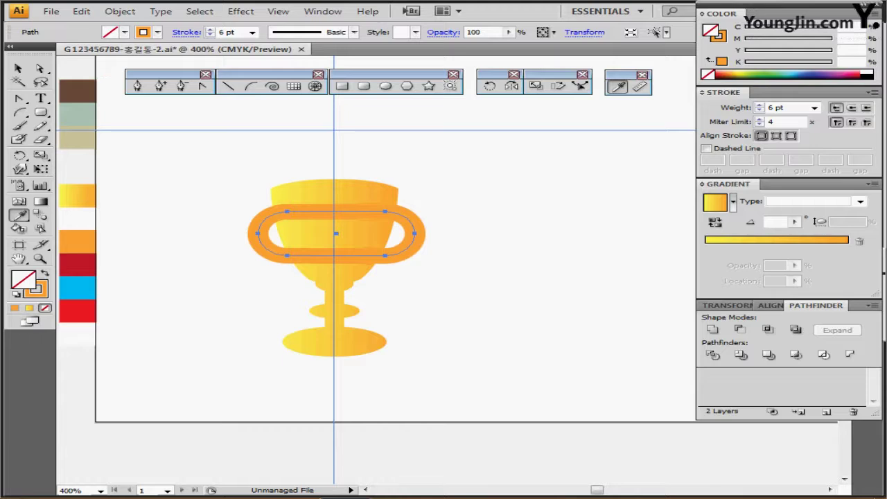
pyautogui.press('Up')
pyautogui.press('Up')
pyautogui.press('Up')
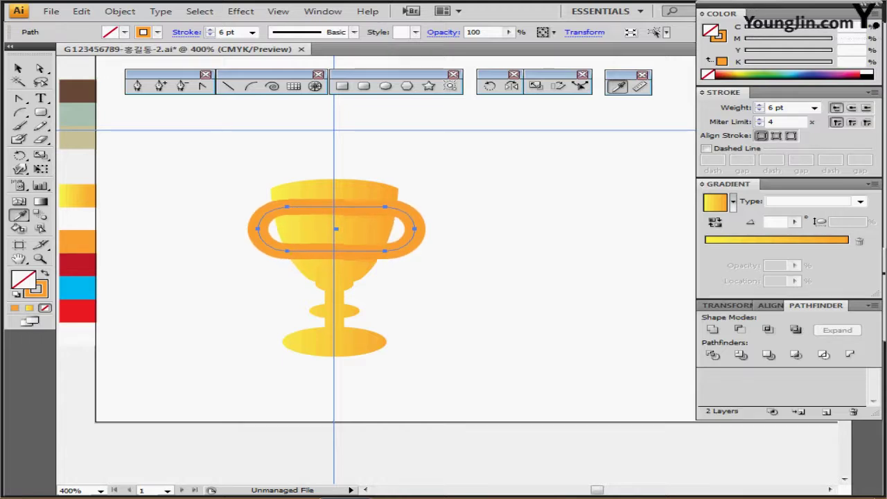
pyautogui.press('Left')
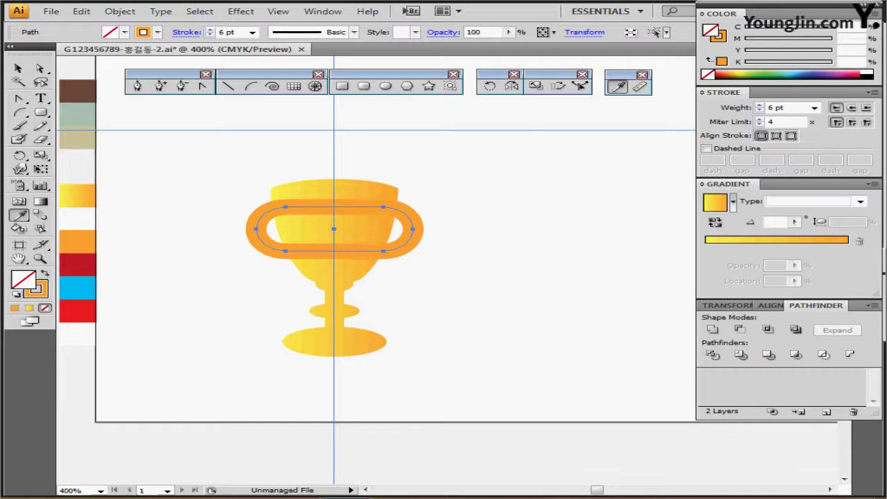
# Step: Outline the stroke of the orange handle shape, send it behind the cup and deselect it
pyautogui.click(120, 11)
pyautogui.moveTo(173, 262)
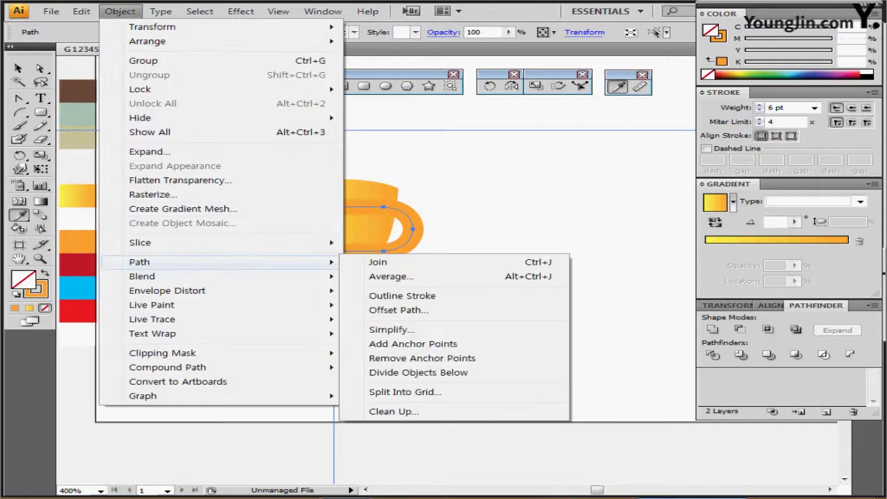
pyautogui.click(402, 296)
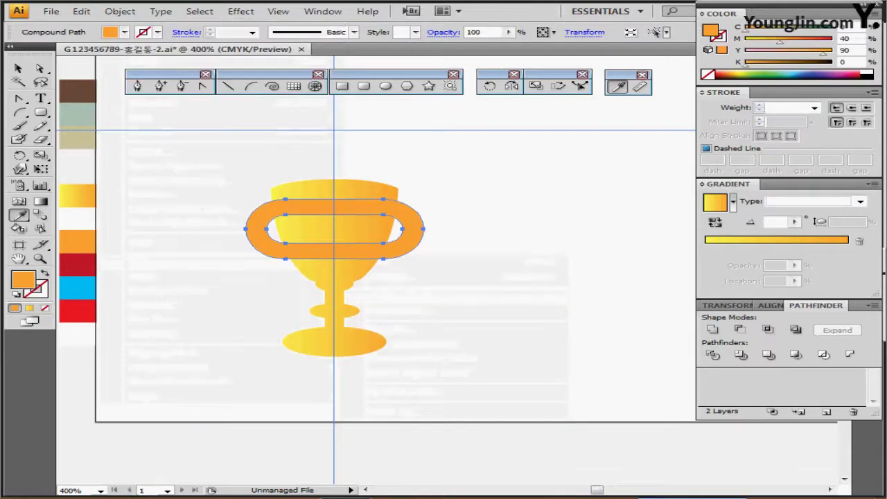
pyautogui.hotkey('ctrl', 'shift', '[')
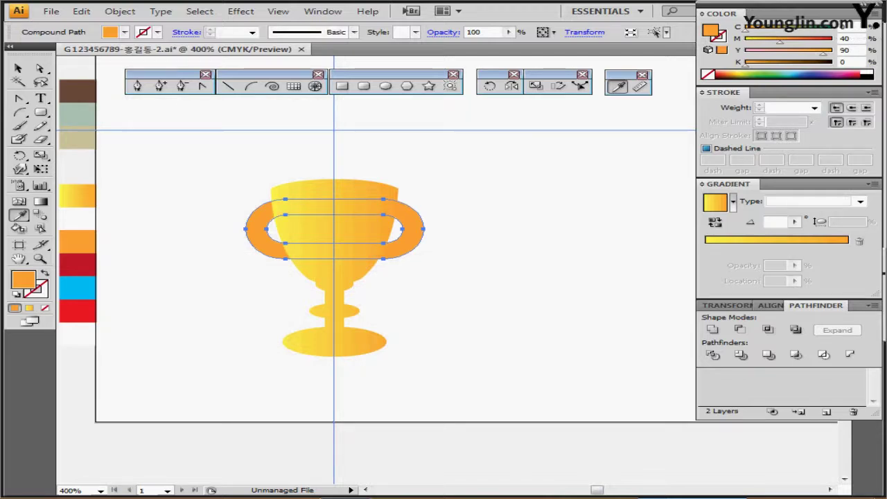
pyautogui.keyDown('ctrl'); pyautogui.click(149, 201); pyautogui.keyUp('ctrl')
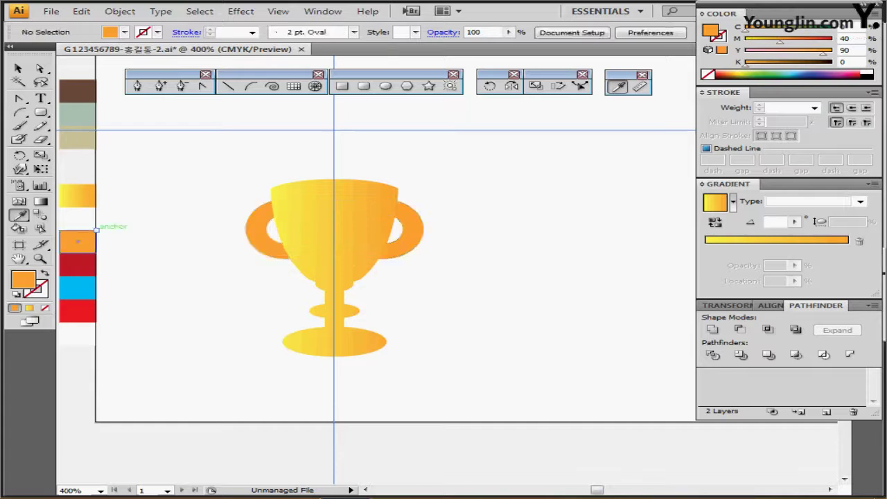
# Step: Add a white five-pointed star with radii of 4 mm and 2 mm, centred on the cup's bowl, and deselect it
pyautogui.keyDown('ctrl'); pyautogui.click(77, 219); pyautogui.keyUp('ctrl')
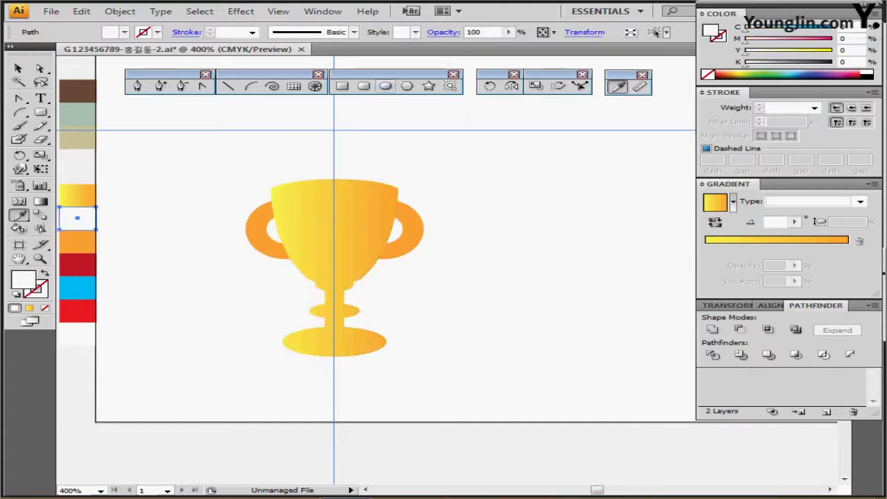
pyautogui.click(429, 86)
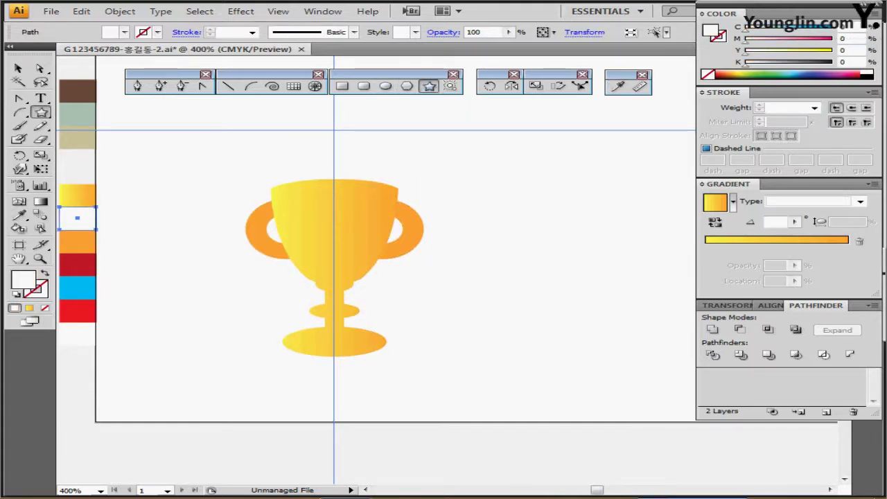
pyautogui.click(335, 227)
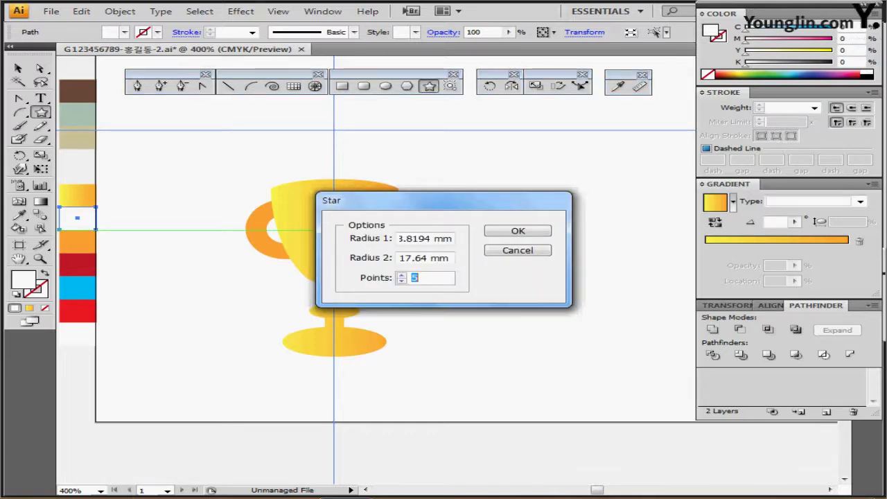
pyautogui.hotkey('shift', 'Tab')
pyautogui.hotkey('shift', 'Tab')
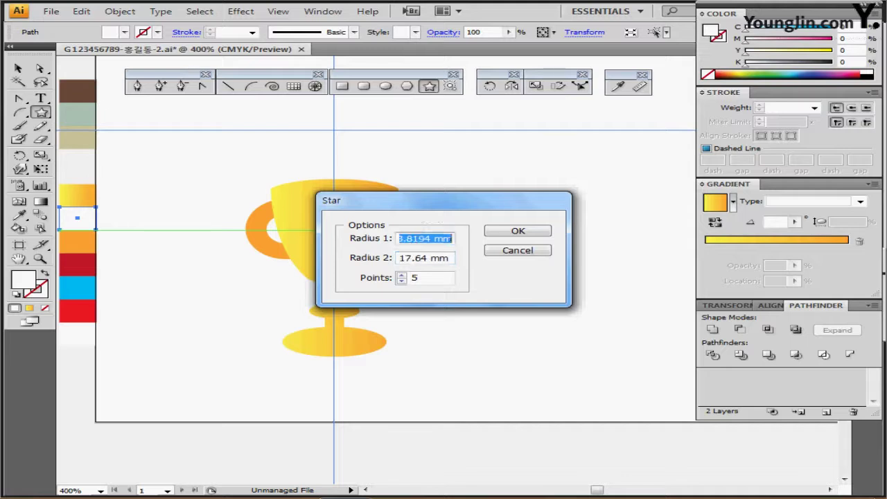
pyautogui.write('4')
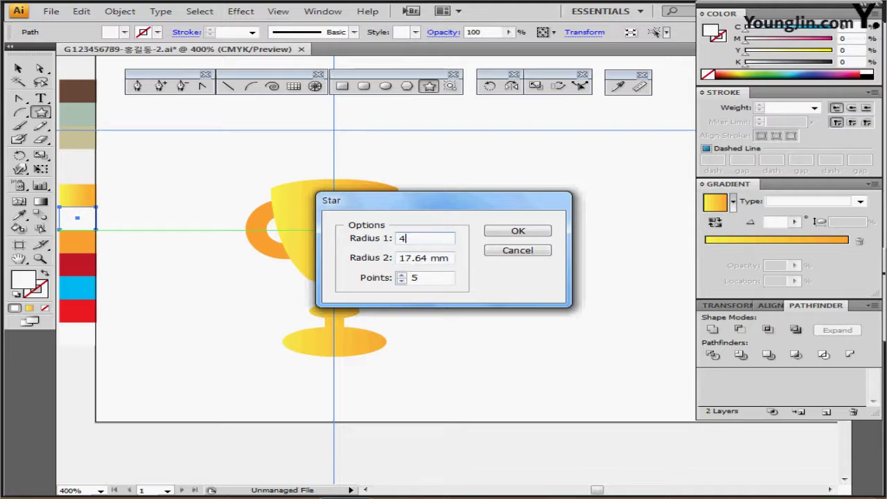
pyautogui.press('Tab')
pyautogui.write('2')
pyautogui.press('Tab')
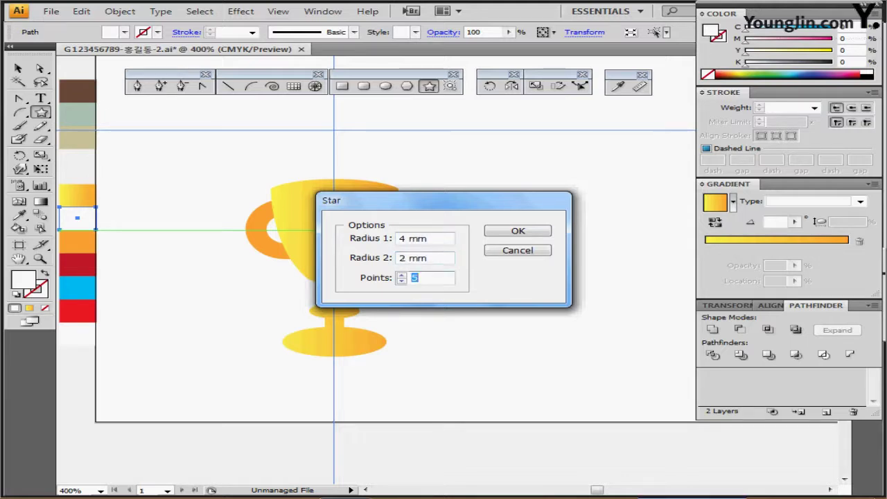
pyautogui.write('5')
pyautogui.press('Return')
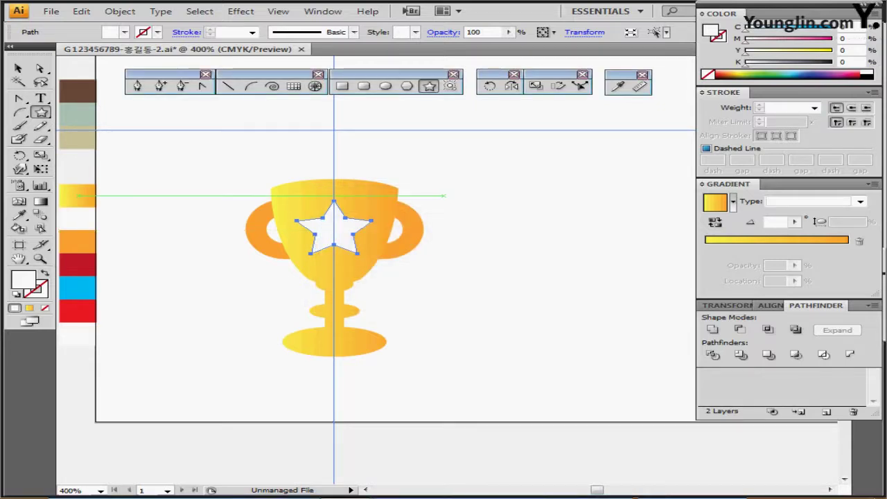
pyautogui.hotkey('ctrl', 'shift', 'a')
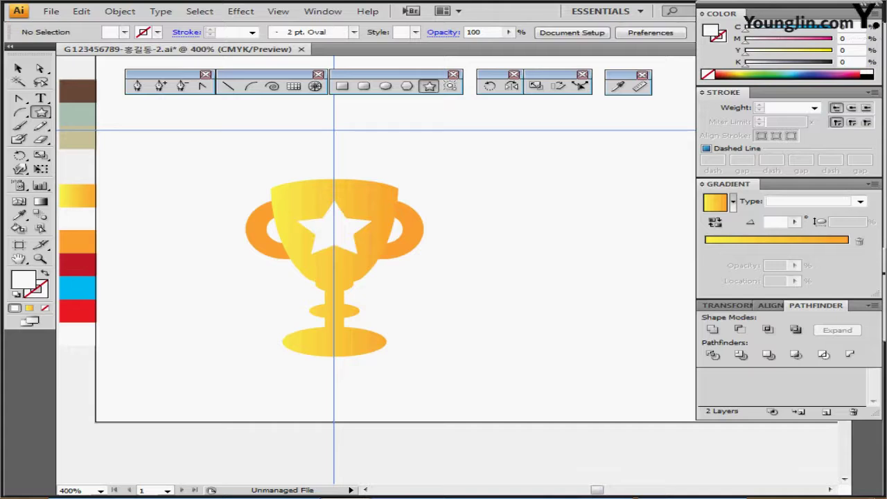
# Step: Draw a 4 by 17 mm rectangle filled with the dark red swatch colour and place it to the right of the cup
pyautogui.moveTo(489, 311); pyautogui.dragTo(460, 261)
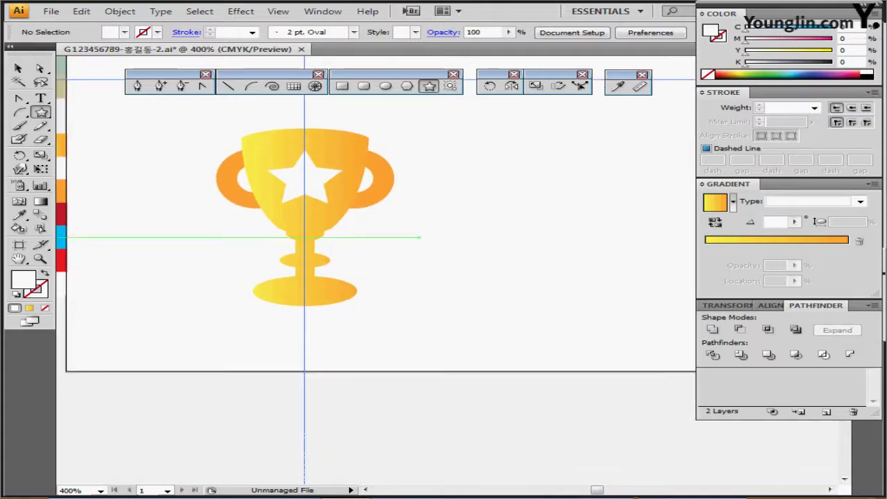
pyautogui.click(342, 86)
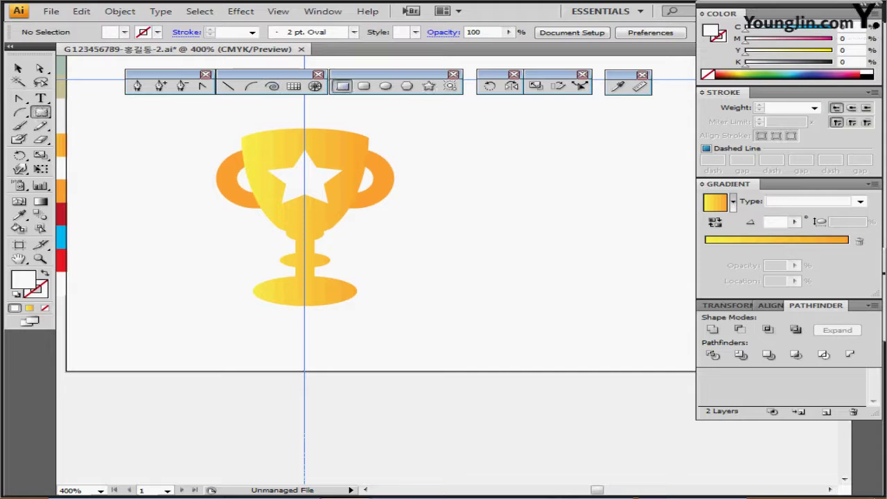
pyautogui.hscroll(-5, 299, 215)
pyautogui.keyDown('ctrl'); pyautogui.click(300, 214); pyautogui.keyUp('ctrl')
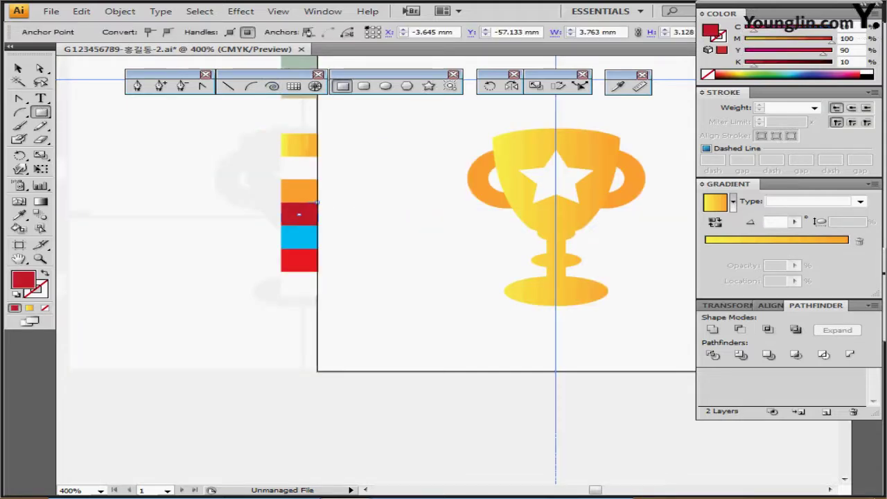
pyautogui.hscroll(5, 383, 226)
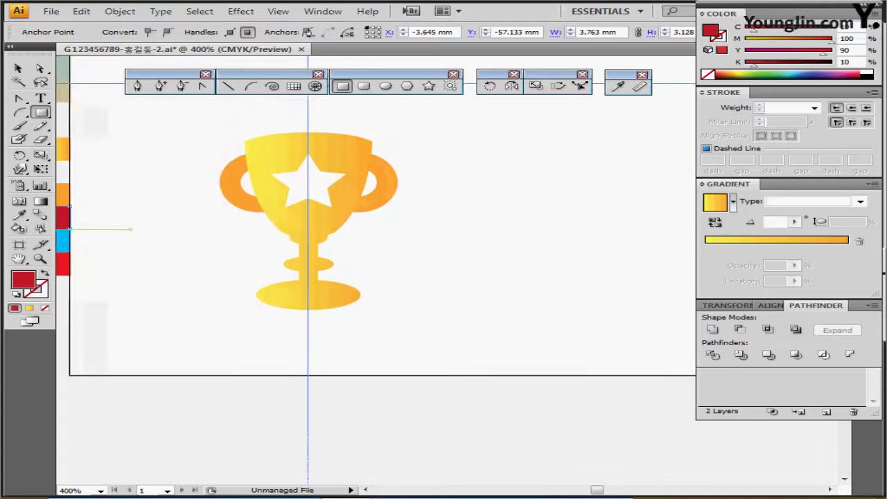
pyautogui.moveTo(132, 230); pyautogui.dragTo(65, 235)
pyautogui.hotkey('ctrl', 'shift', 'a')
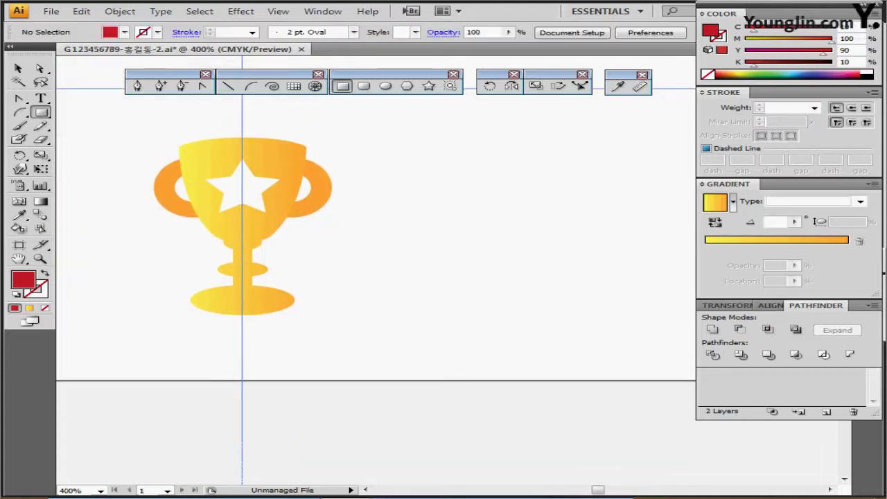
pyautogui.write('4')
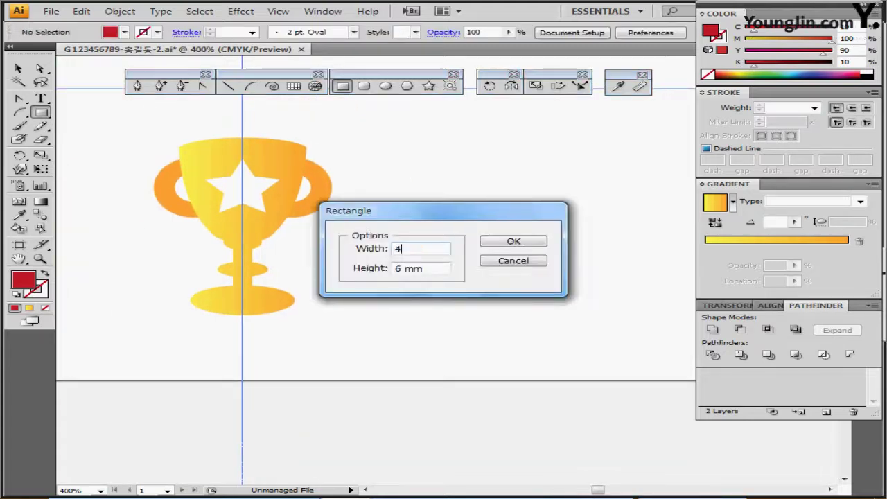
pyautogui.press('Tab')
pyautogui.write('17')
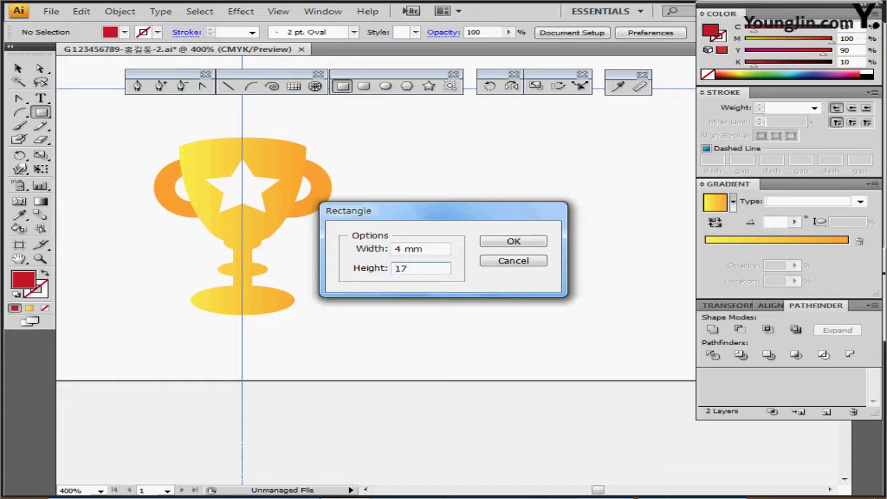
pyautogui.press('Return')
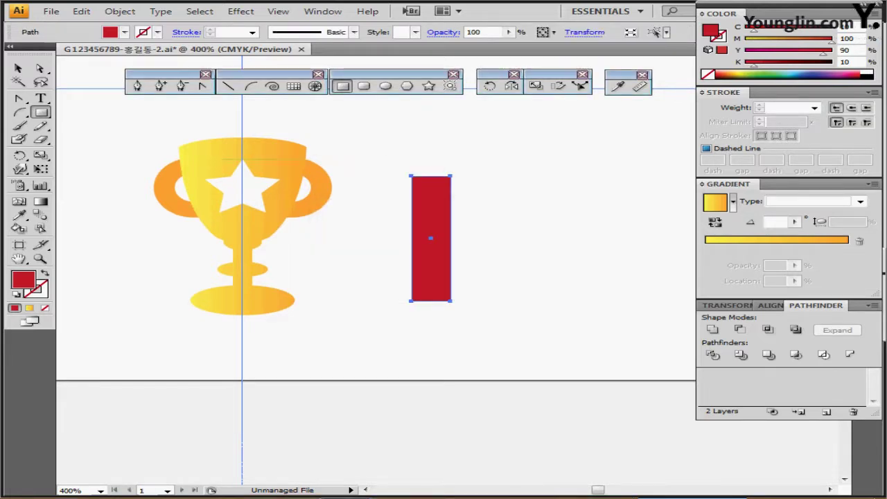
pyautogui.moveTo(438, 206); pyautogui.dragTo(413, 208)
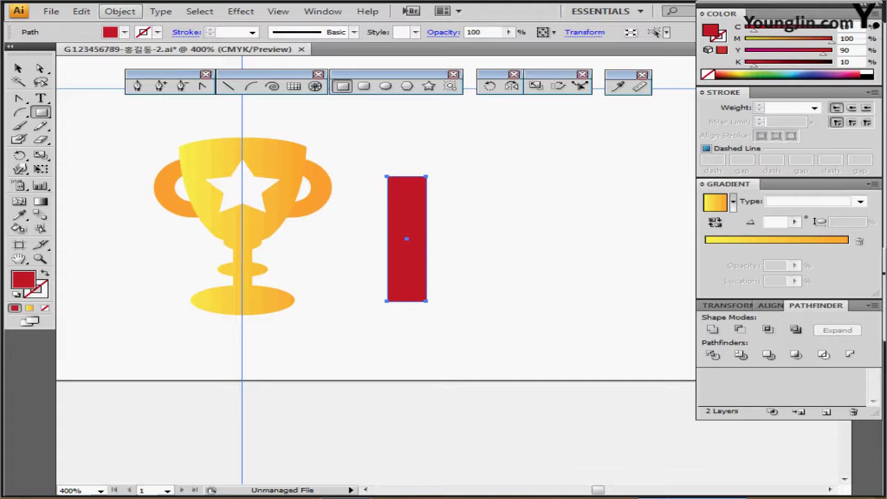
# Step: Add anchor points midway along each side of the dark red rectangle
pyautogui.click(120, 11)
pyautogui.moveTo(174, 261)
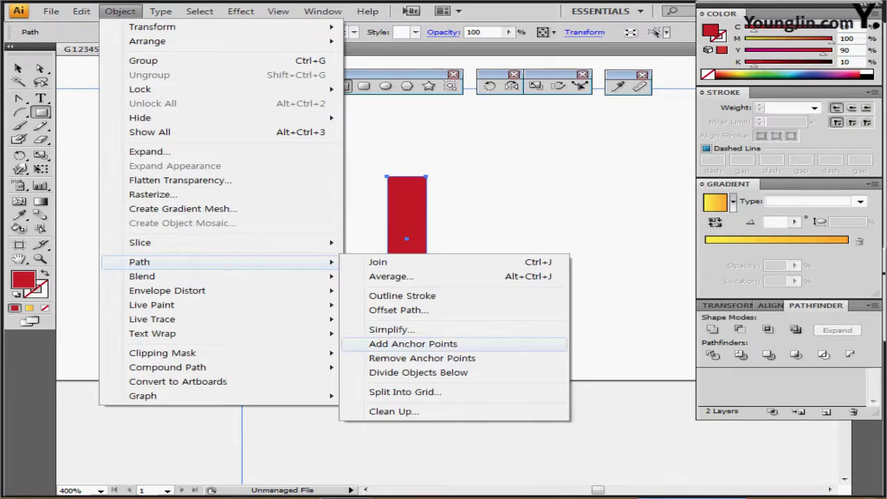
pyautogui.click(413, 344)
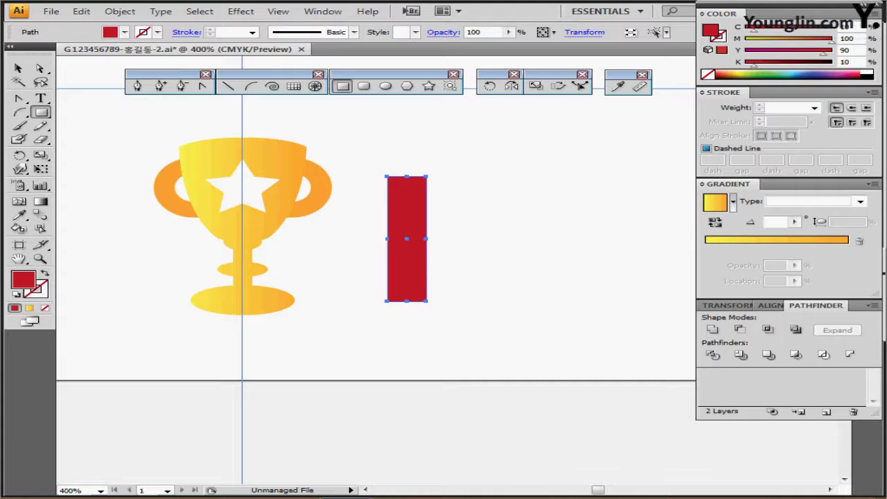
# Step: Move the rectangle's bottom middle anchor point up about 2.6 mm to form a notched ribbon end, leaving nothing selected
pyautogui.click(407, 301)
pyautogui.press('Escape')
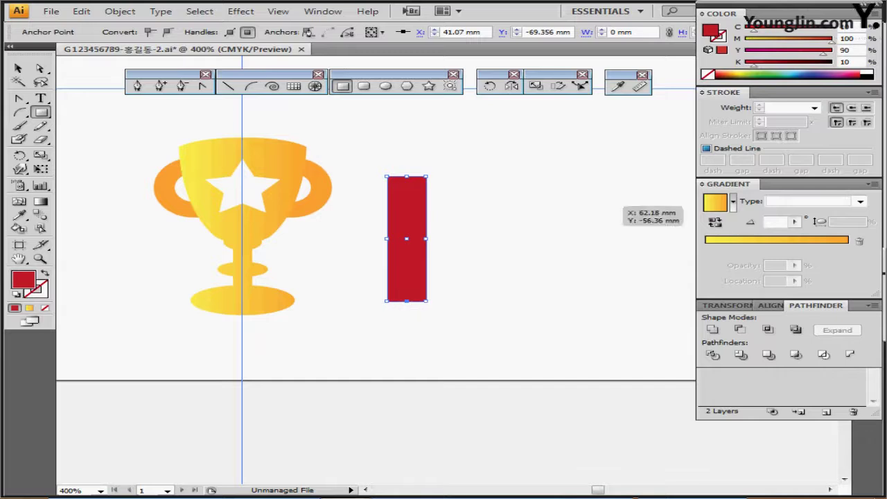
pyautogui.press('Up')
pyautogui.press('Up')
pyautogui.press('Up')
pyautogui.moveTo(407, 294); pyautogui.dragTo(407, 283)
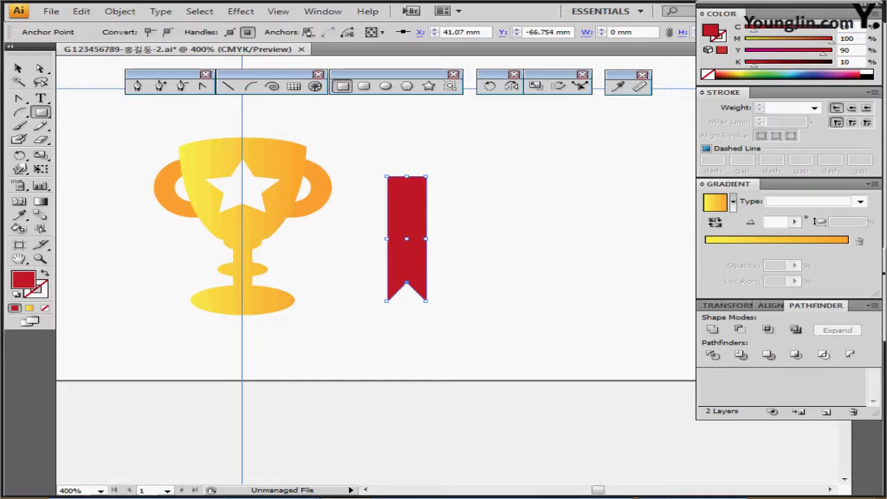
pyautogui.press('Up')
pyautogui.hotkey('ctrl', 'shift', 'a')
# Step: Duplicate the red ribbon side by side and fill the left ribbon with the sky blue swatch colour
pyautogui.moveTo(407, 240)
pyautogui.mouseDown()
pyautogui.moveTo(446, 241)
pyautogui.moveTo(398, 240)
pyautogui.mouseUp()
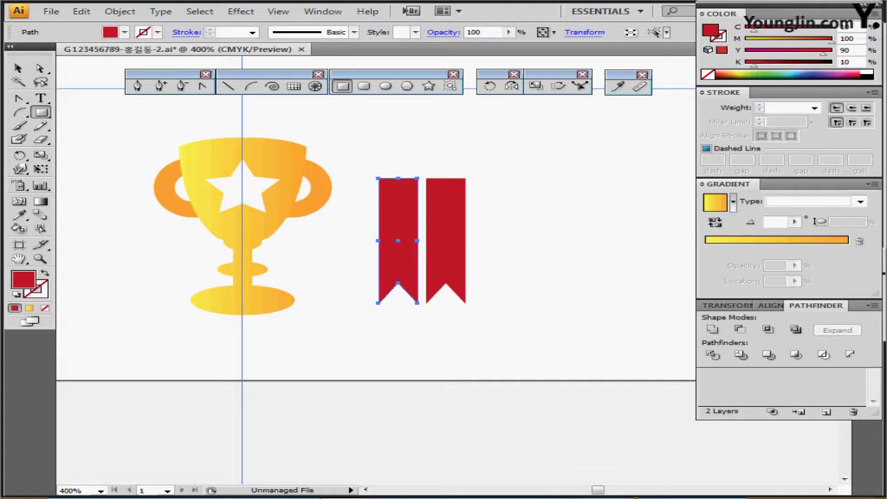
pyautogui.moveTo(242, 381); pyautogui.dragTo(359, 377)
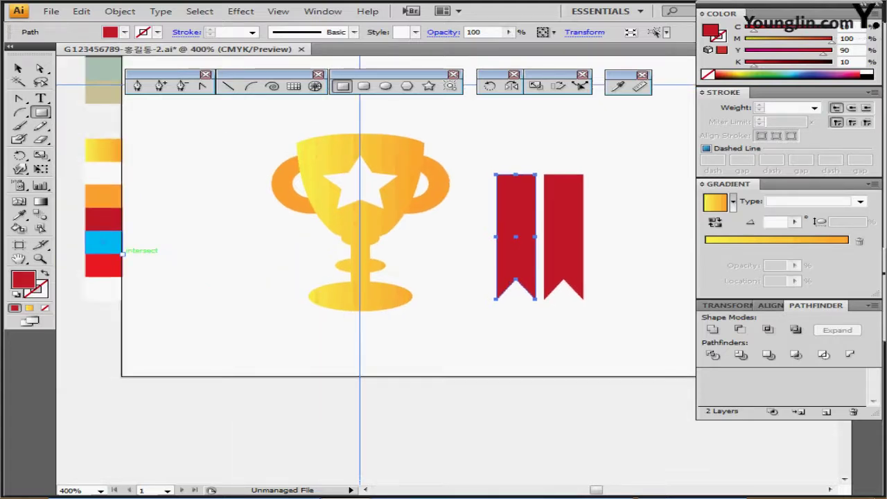
pyautogui.press('i')
pyautogui.click(102, 241)
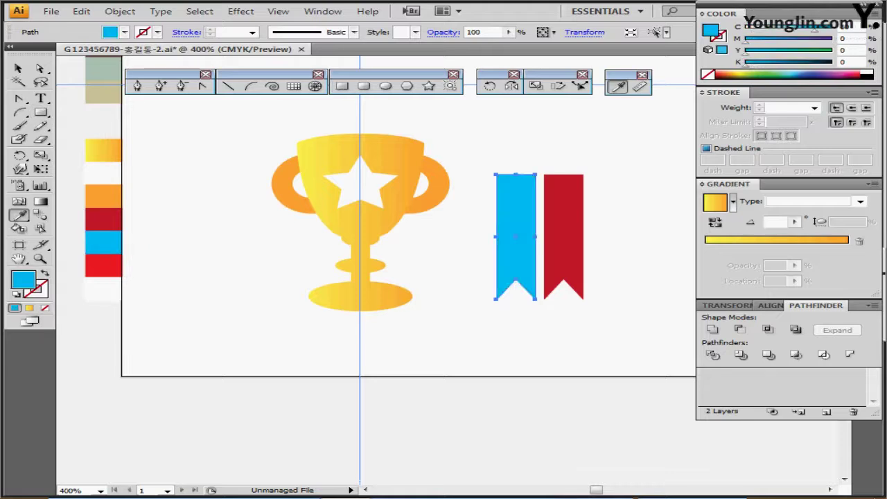
pyautogui.hotkey('ctrl', 'shift', 'a')
# Step: Draw a vertical line through the left part of the blue ribbon, extending past both ends, with a 1 pt dark blue stroke
pyautogui.moveTo(430, 340); pyautogui.dragTo(314, 343)
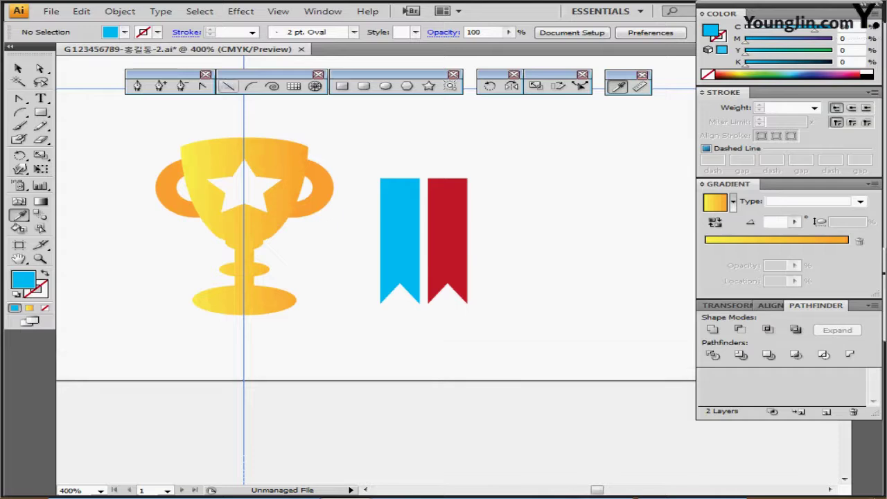
pyautogui.press('\\')
pyautogui.moveTo(389, 165); pyautogui.dragTo(389, 321)
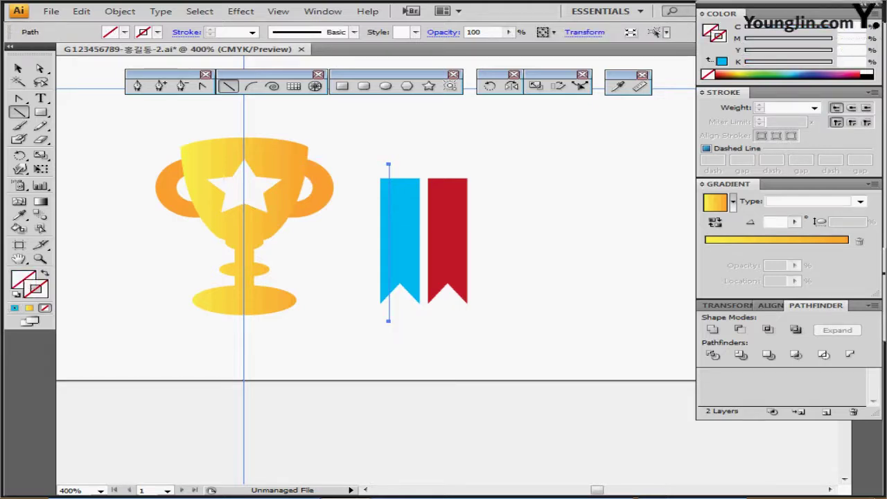
pyautogui.click(806, 75)
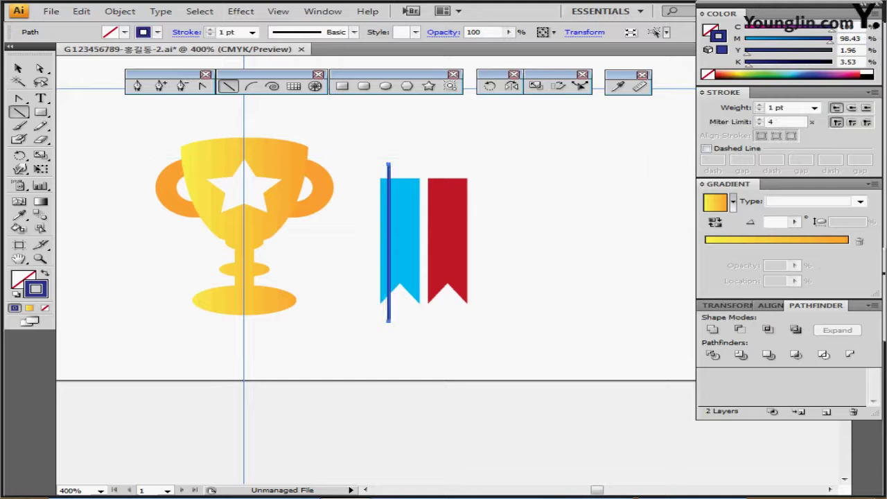
pyautogui.press('Right')
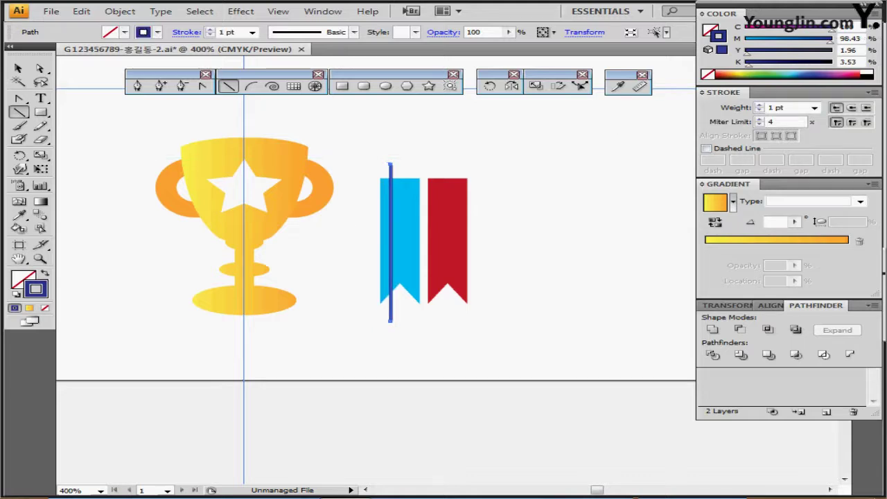
# Step: Duplicate the dark blue line onto the right part of the blue ribbon, nudge the copy left and reselect the first line
pyautogui.moveTo(390, 166); pyautogui.dragTo(409, 166)
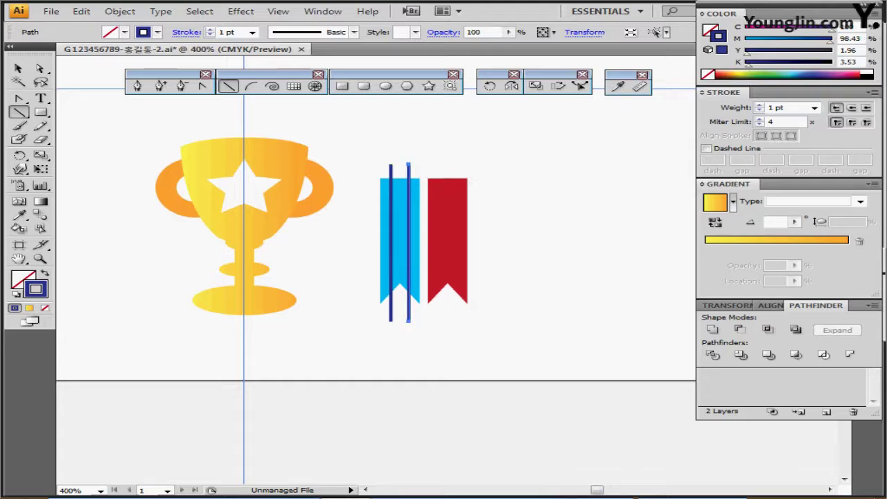
pyautogui.press('Left')
pyautogui.keyDown('ctrl'); pyautogui.click(391, 168); pyautogui.keyUp('ctrl')
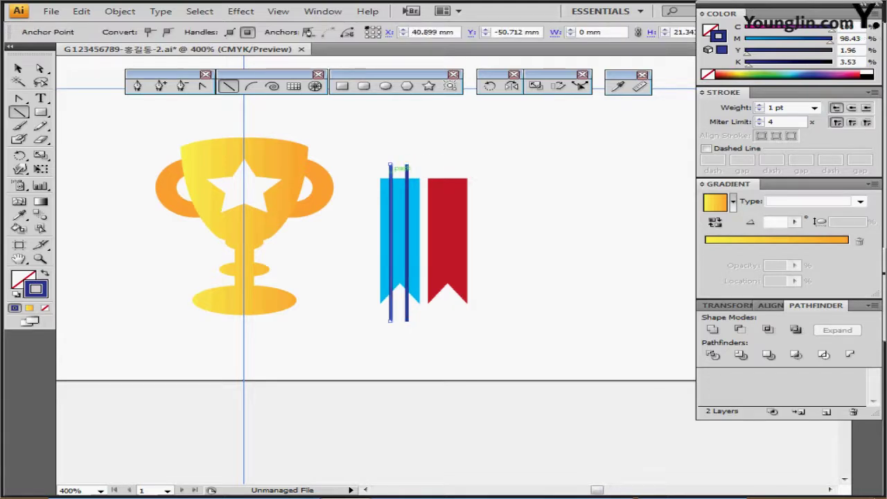
pyautogui.press('v')
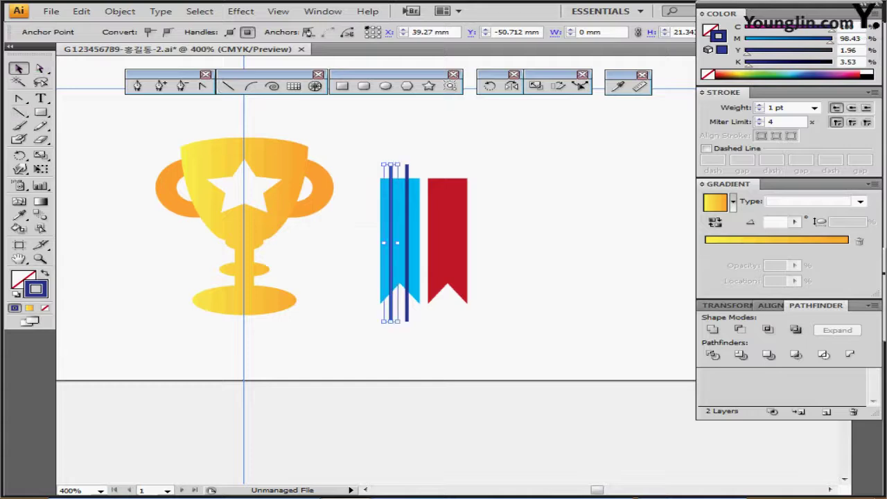
# Step: Nudge the dark blue line on the left part of the blue ribbon slightly to the right, leaving nothing selected
pyautogui.hotkey('ctrl', 'shift', 'a')
pyautogui.click(391, 170)
pyautogui.press('Right')
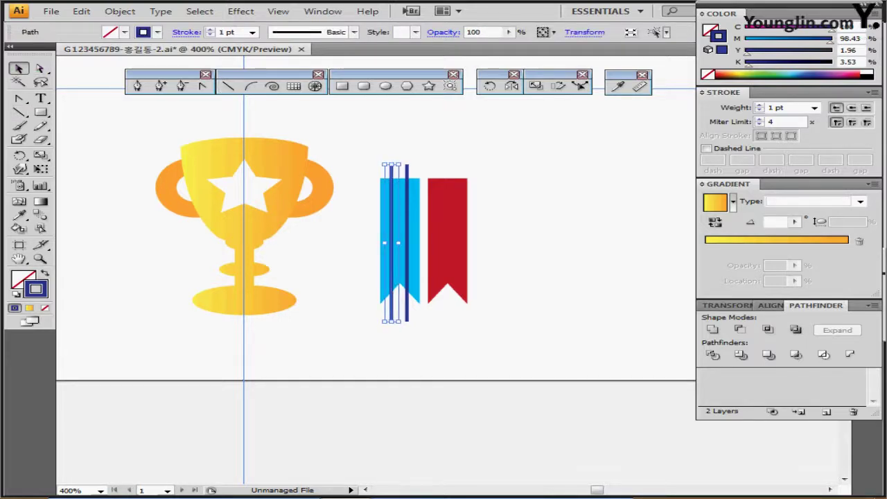
pyautogui.hotkey('ctrl', 'shift', 'a')
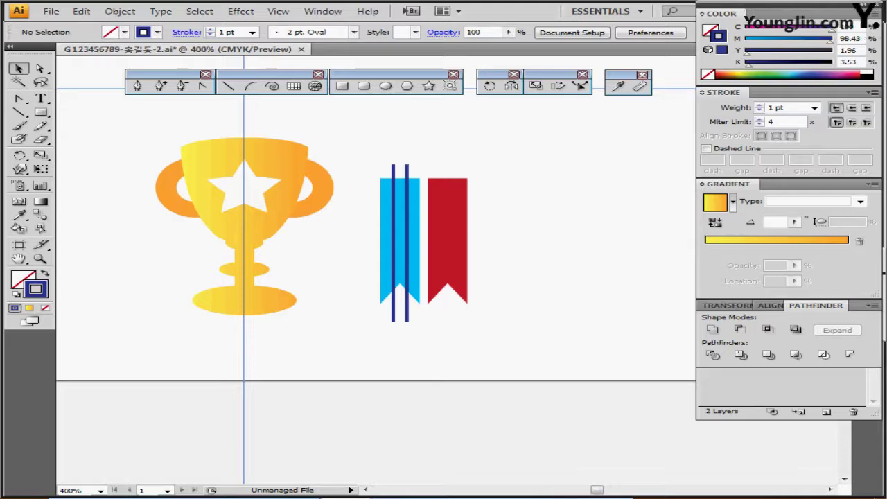
# Step: Divide the blue ribbon along its two dark blue lines with the Divide pathfinder
pyautogui.moveTo(376, 144); pyautogui.dragTo(416, 219)
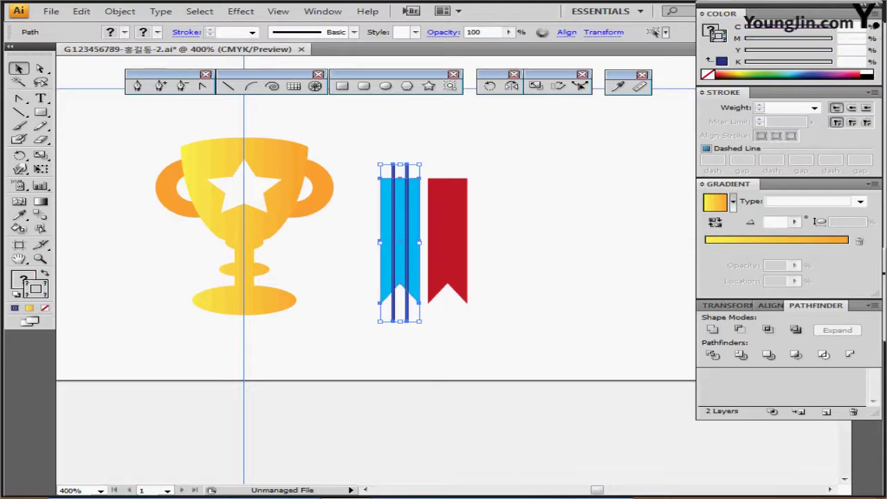
pyautogui.click(703, 184)
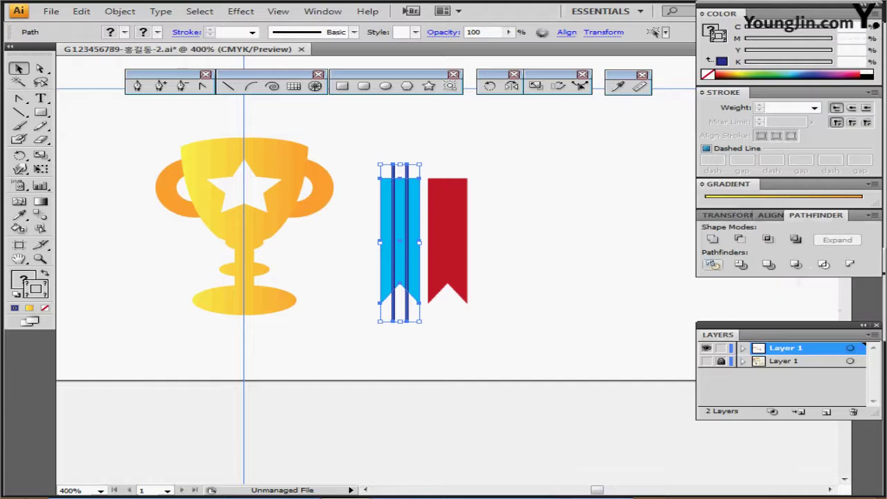
pyautogui.click(713, 264)
# Step: Isolate the divided ribbon group, fill its middle stripe with the bright red swatch colour, and exit isolation with nothing selected
pyautogui.doubleClick(411, 258)
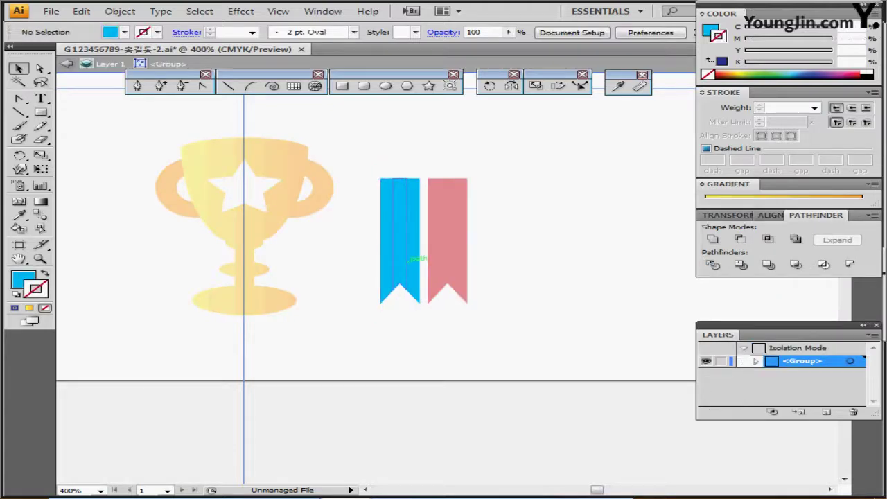
pyautogui.moveTo(409, 262); pyautogui.dragTo(491, 274)
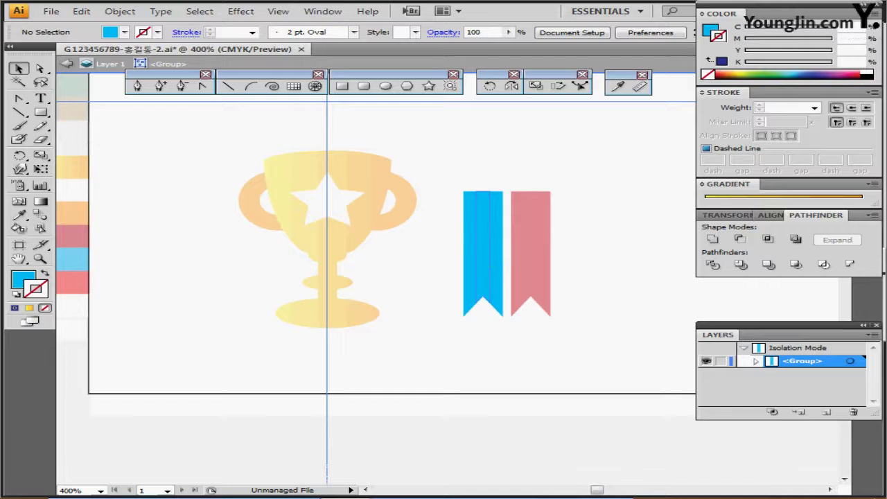
pyautogui.click(483, 247)
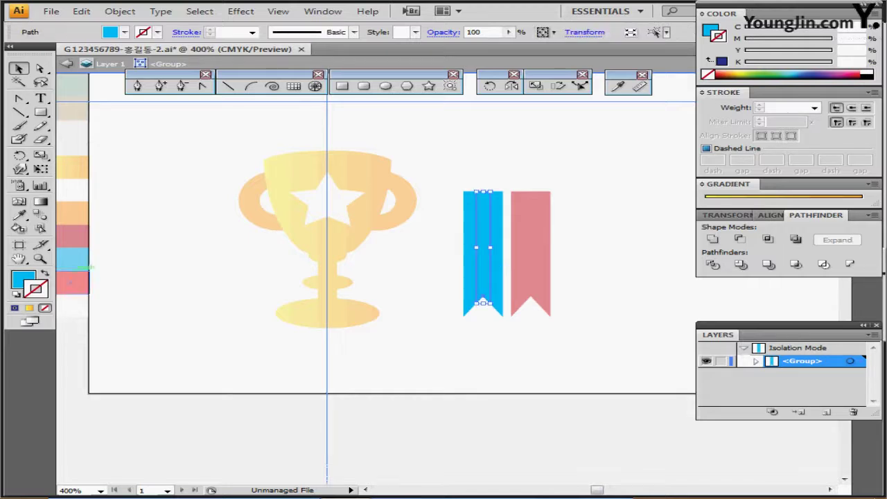
pyautogui.press('i')
pyautogui.click(73, 280)
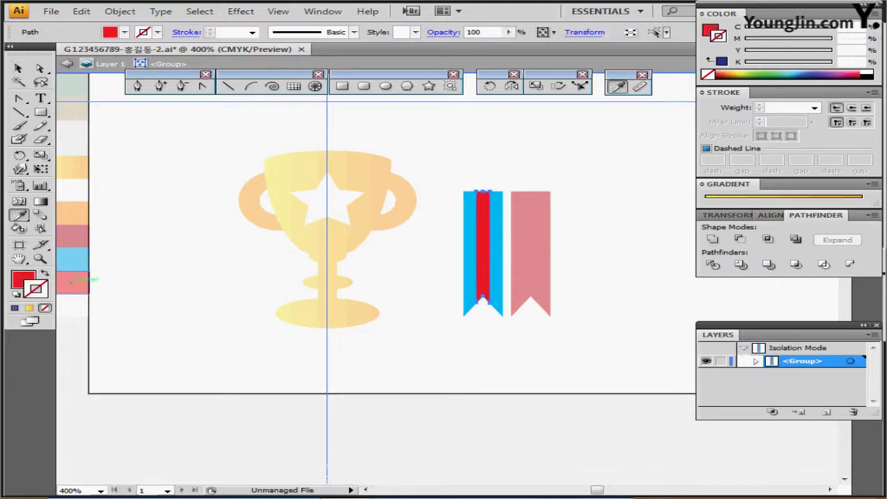
pyautogui.press('ctrl')
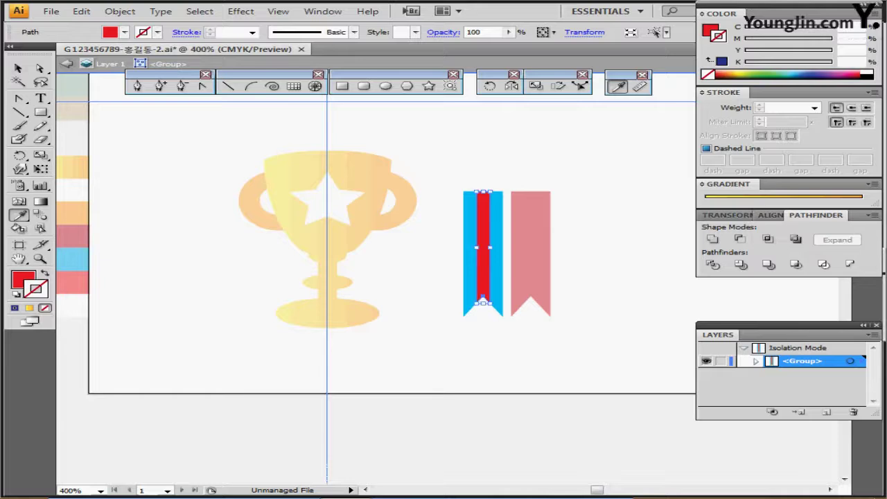
pyautogui.press('Escape')
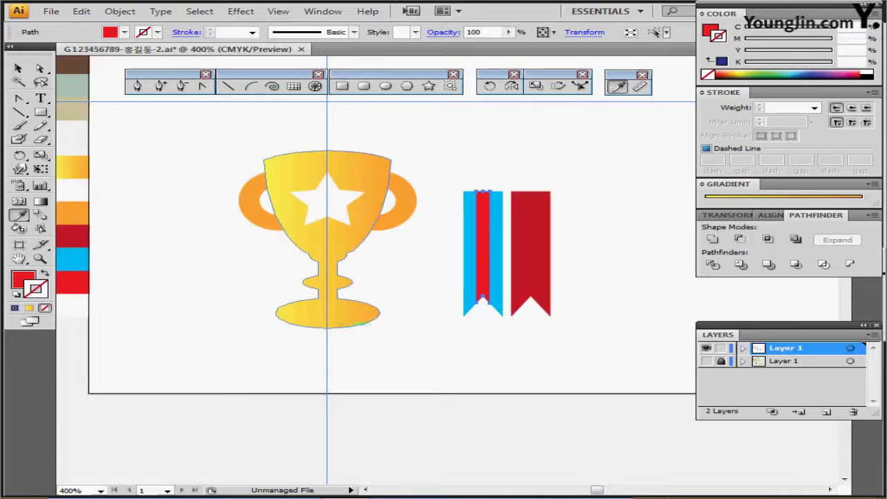
pyautogui.moveTo(485, 277); pyautogui.dragTo(388, 254)
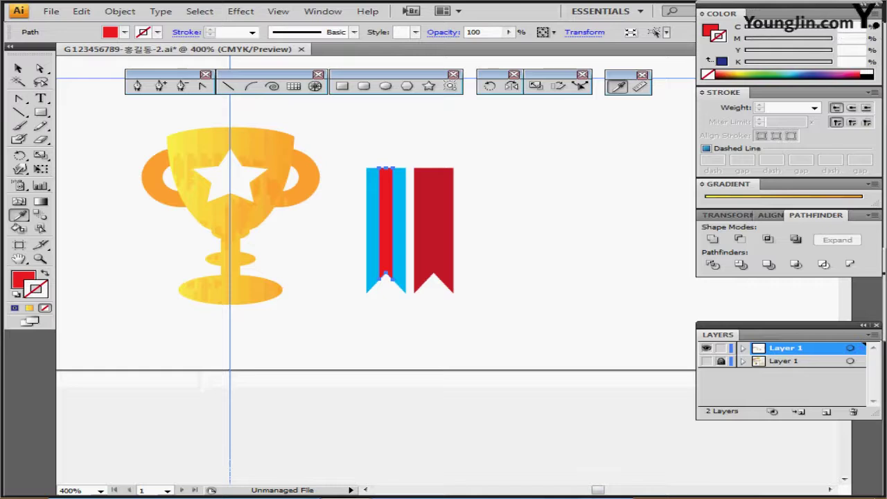
pyautogui.hotkey('ctrl', 'shift', 'a')
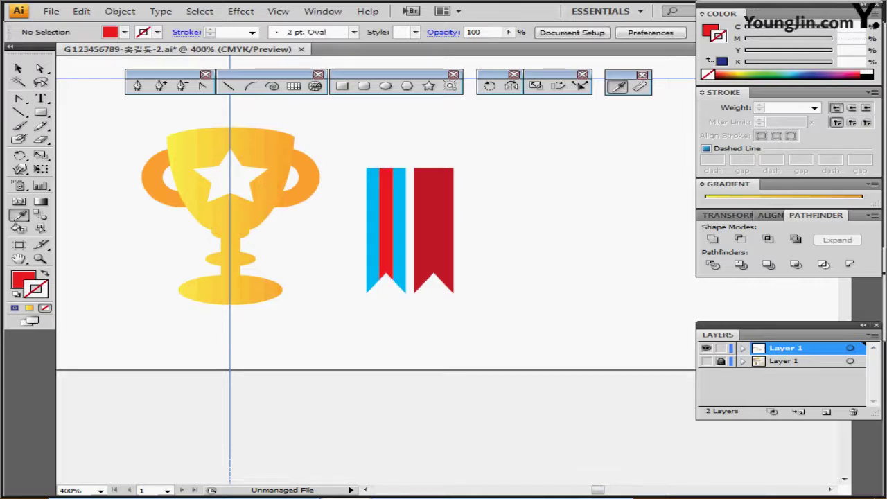
# Step: Select the striped and red ribbons and start a Flag warp effect on them with the preview enabled
pyautogui.click(394, 198)
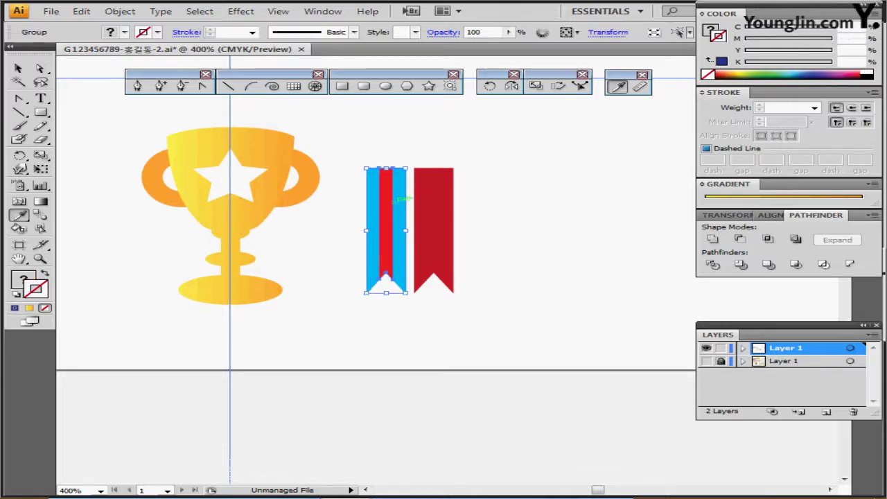
pyautogui.click(359, 143)
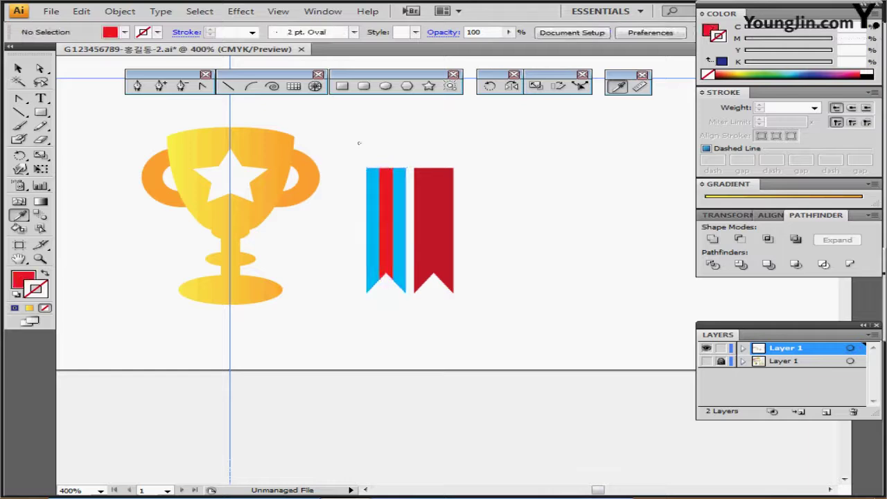
pyautogui.hotkey('ctrl', 'a')
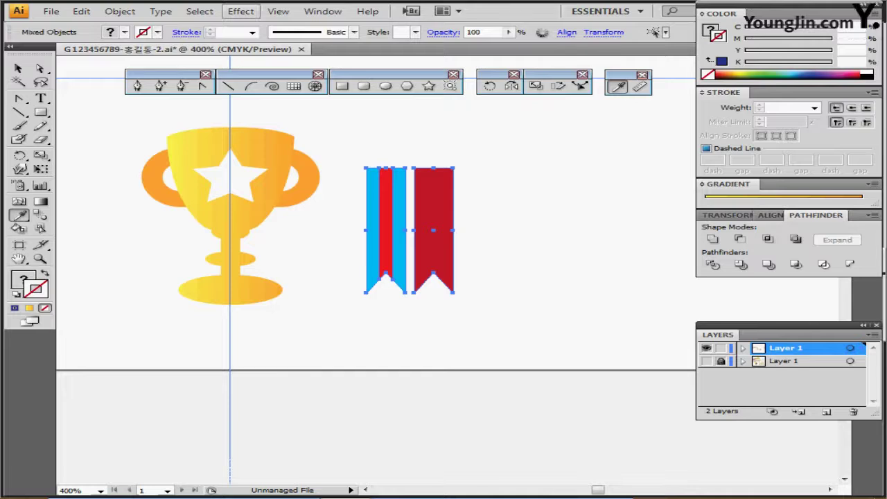
pyautogui.click(241, 11)
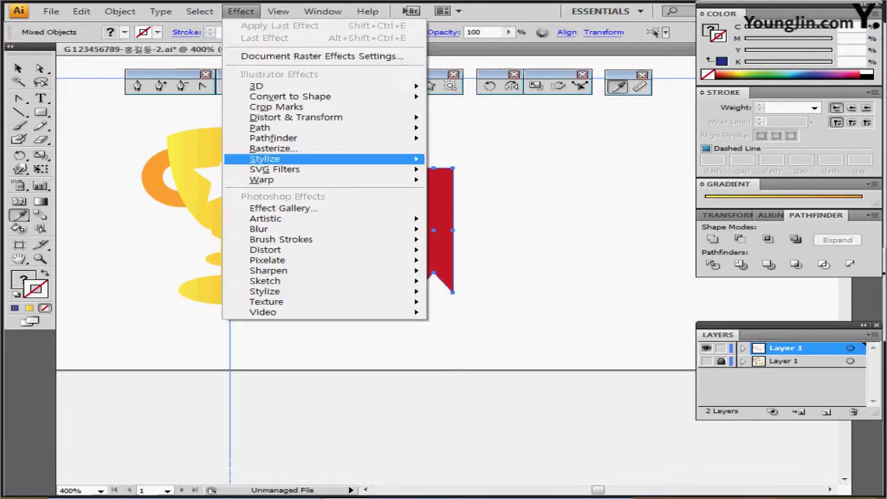
pyautogui.moveTo(263, 180)
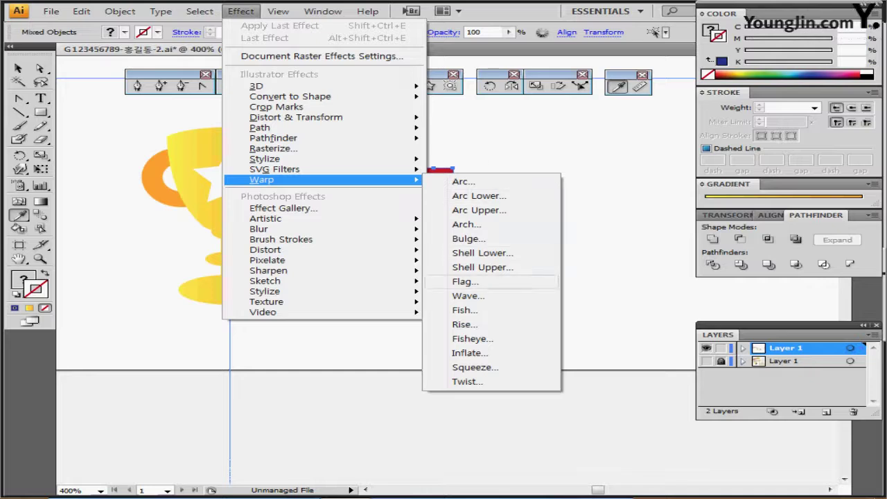
pyautogui.click(466, 281)
pyautogui.moveTo(323, 162); pyautogui.dragTo(295, 265)
pyautogui.click(520, 333)
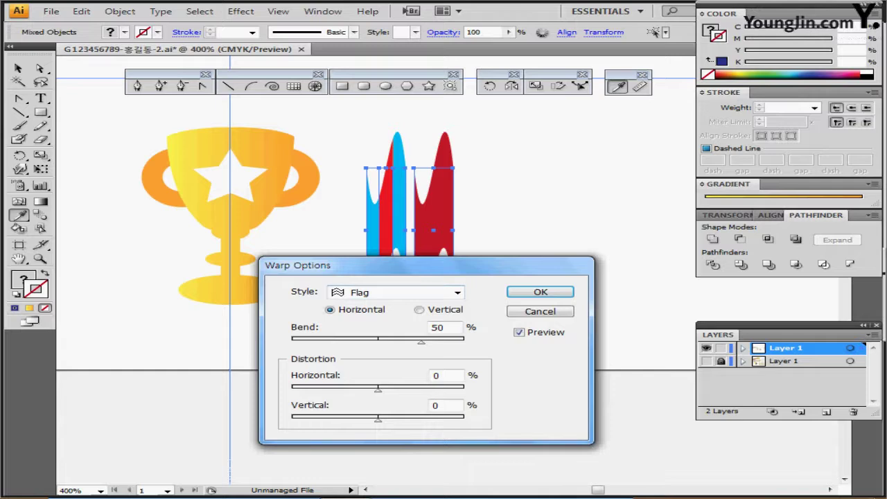
# Step: Switch the Flag warp to vertical, increase its bend and apply it to both ribbons
pyautogui.doubleClick(438, 328)
pyautogui.hotkey('alt', 'v')
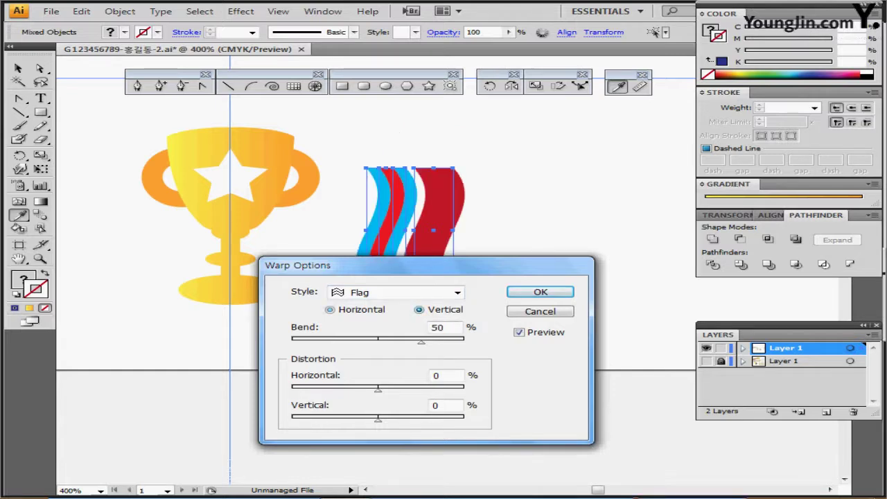
pyautogui.moveTo(416, 265); pyautogui.dragTo(390, 276)
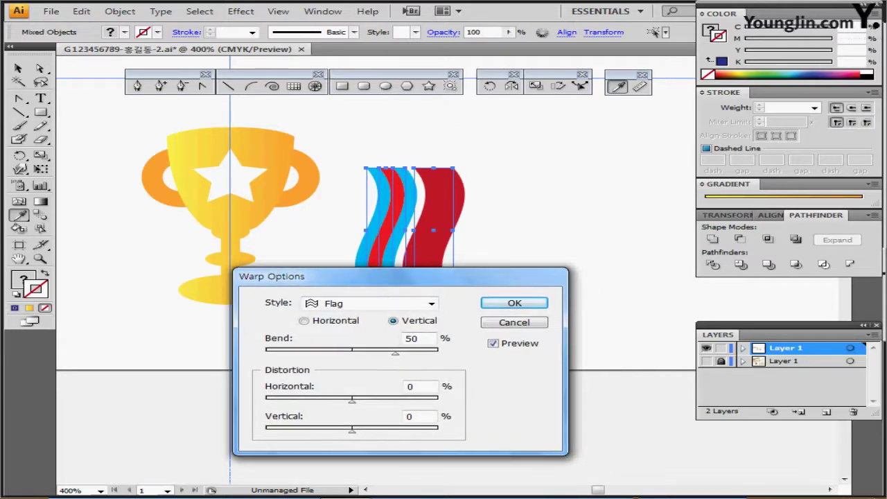
pyautogui.moveTo(422, 339); pyautogui.dragTo(358, 324)
pyautogui.press('Return')
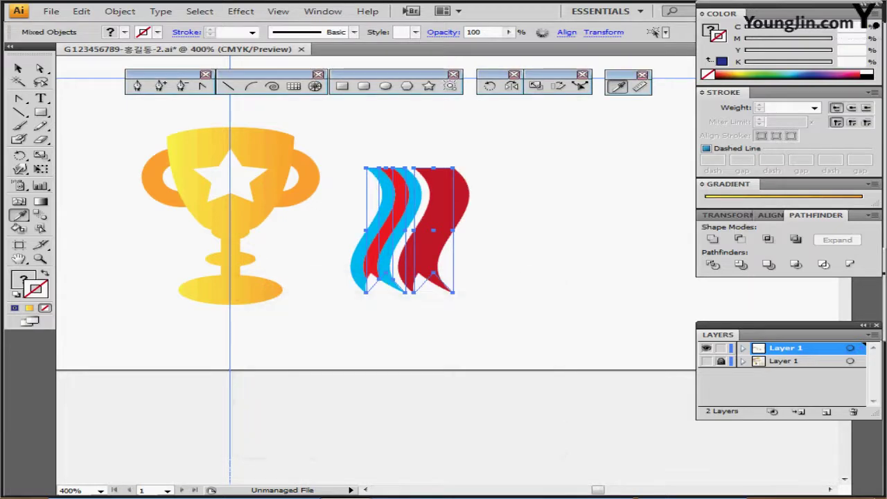
# Step: Expand the appearance of the two warped ribbons into editable paths and deselect them
pyautogui.click(120, 11)
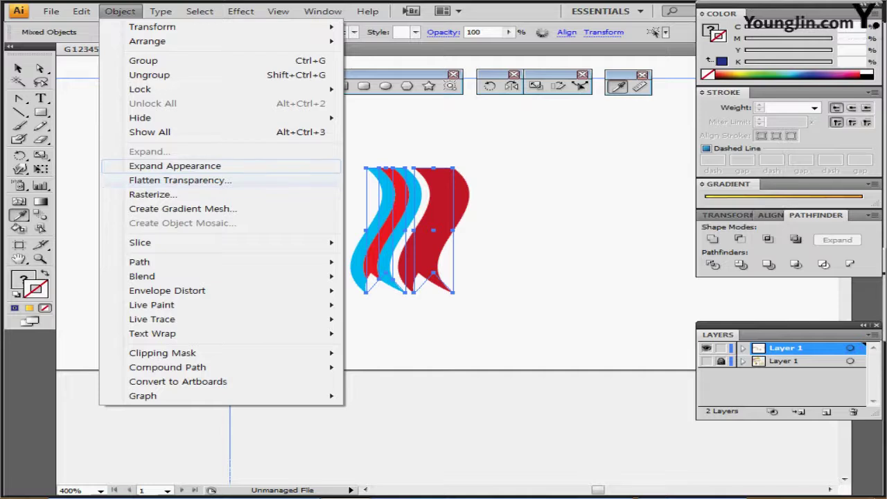
pyautogui.click(174, 166)
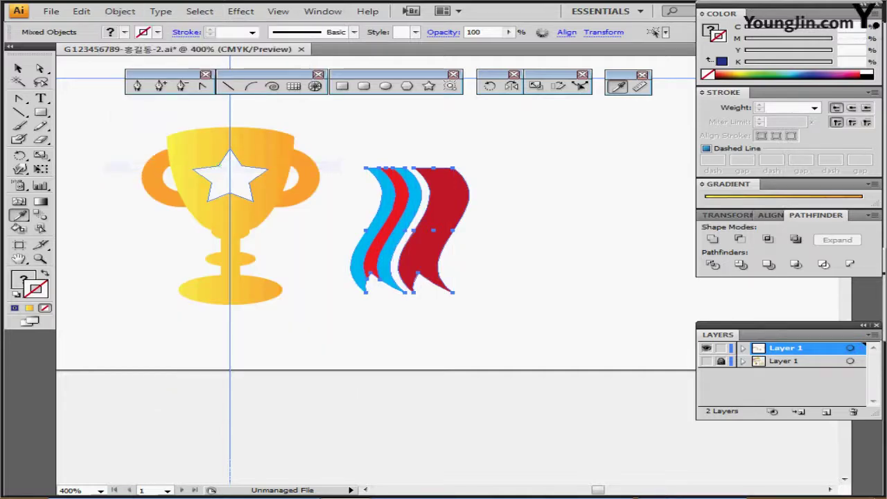
pyautogui.press('ctrl')
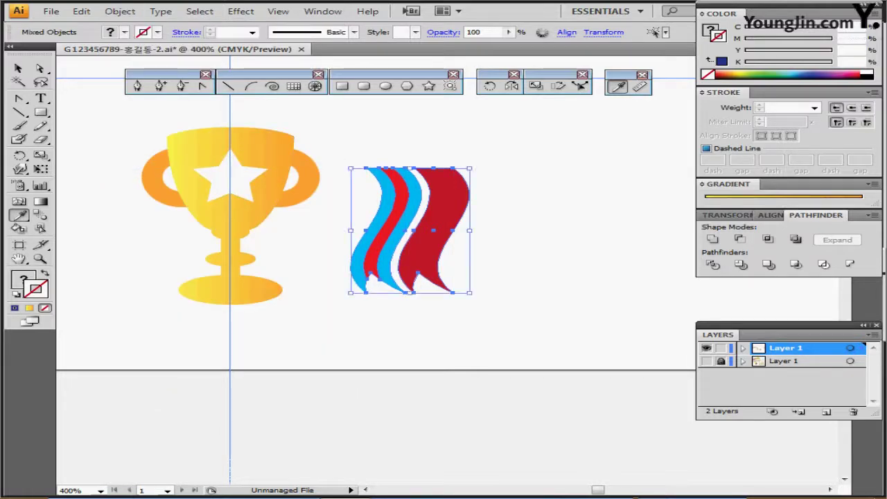
pyautogui.hotkey('ctrl', 'shift', 'a')
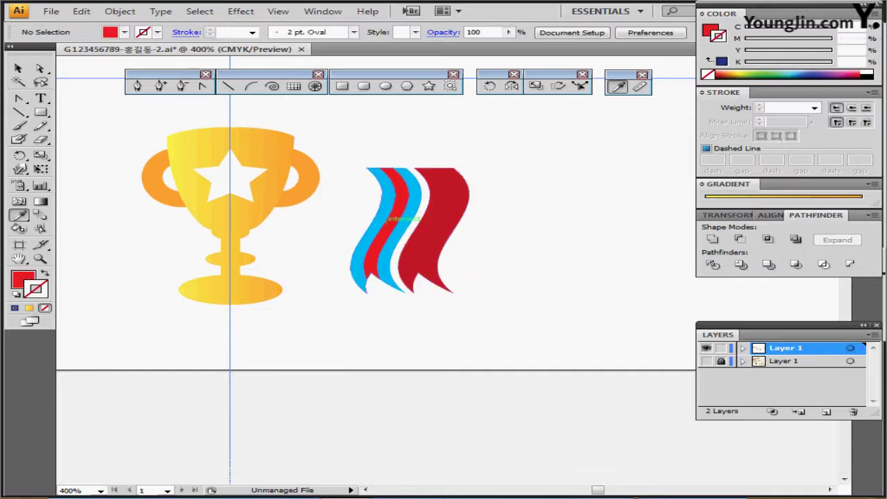
# Step: Rotate the striped ribbon group by -15°
pyautogui.click(385, 212)
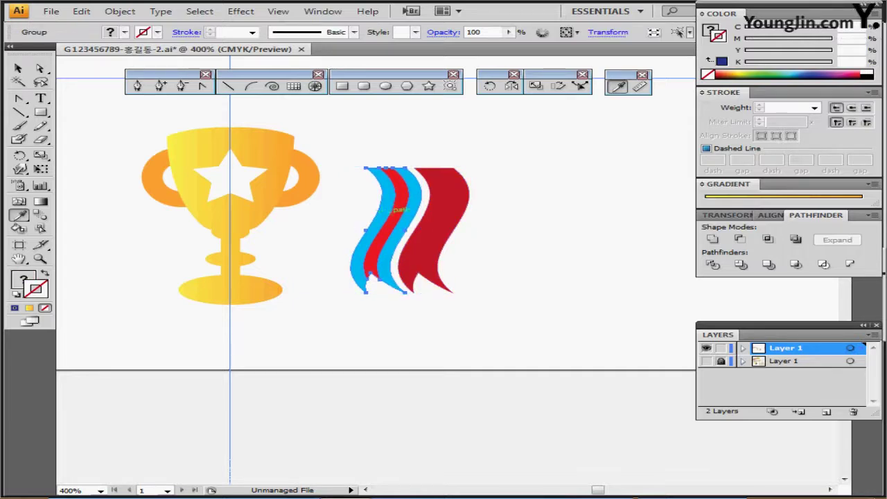
pyautogui.doubleClick(490, 86)
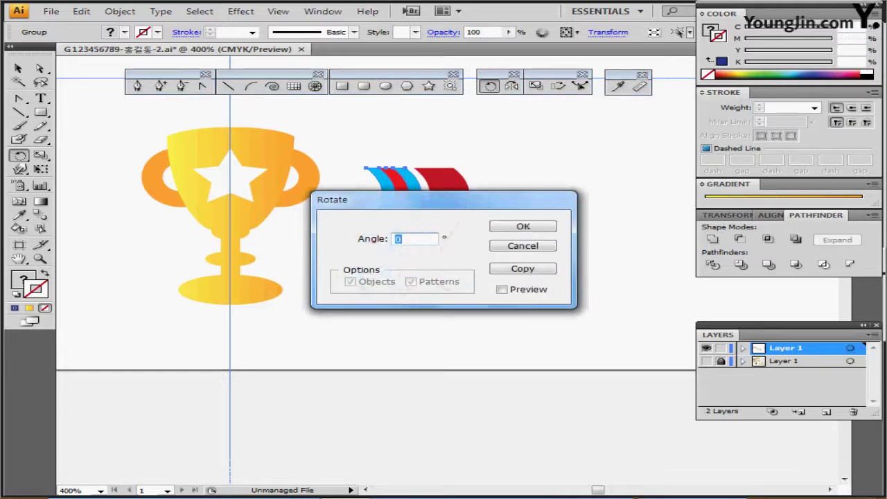
pyautogui.write('-15')
pyautogui.press('Return')
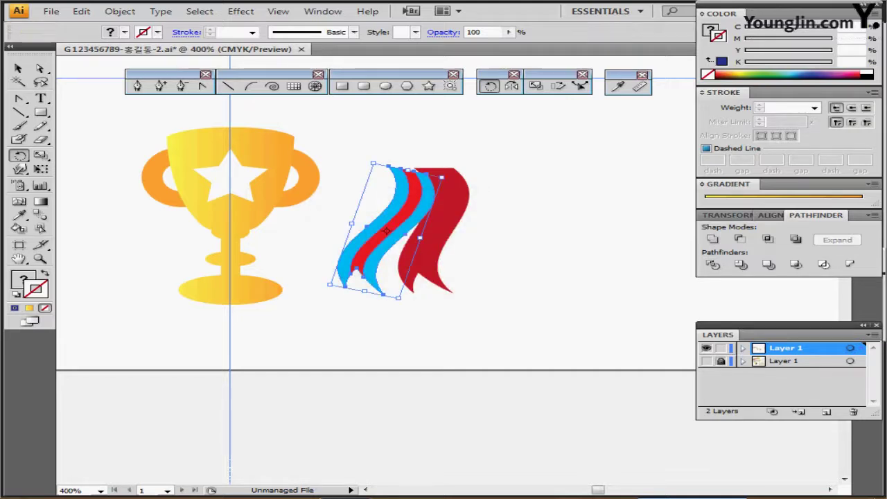
# Step: Select both ribbons and move them together onto the lower right side of the trophy cup
pyautogui.hotkey('ctrl', 'shift', 'a')
pyautogui.hotkey('ctrl', 'a')
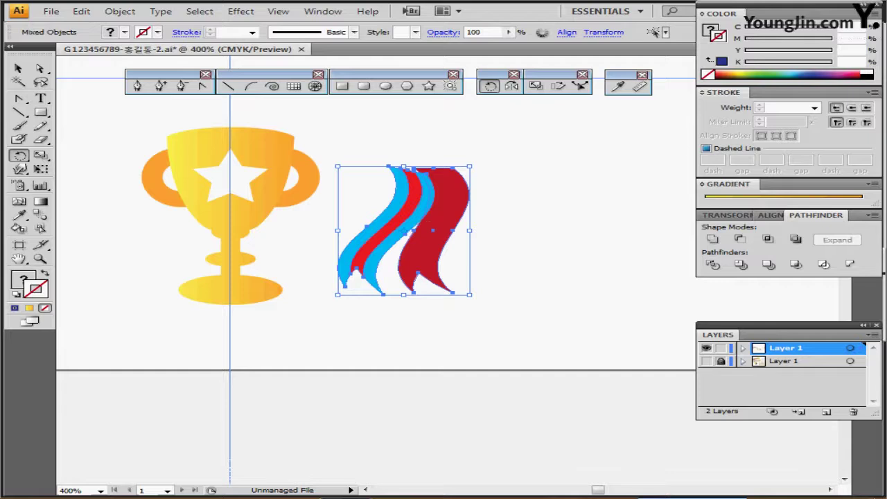
pyautogui.moveTo(435, 230); pyautogui.dragTo(295, 213)
pyautogui.hotkey('ctrl', 'shift', 'a')
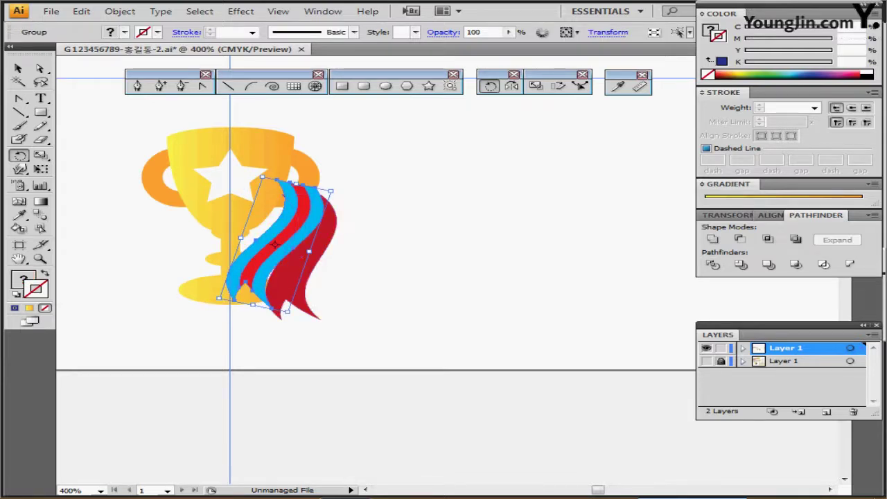
# Step: Reposition the two ribbons separately so the red one sits just right of and partly behind the striped one, leaving nothing selected
pyautogui.hotkey('ctrl', 'shift', 'a')
pyautogui.moveTo(352, 276); pyautogui.dragTo(336, 254)
pyautogui.hotkey('ctrl', 'shift', 'a')
pyautogui.hotkey('ctrl', 'shift', 'a')
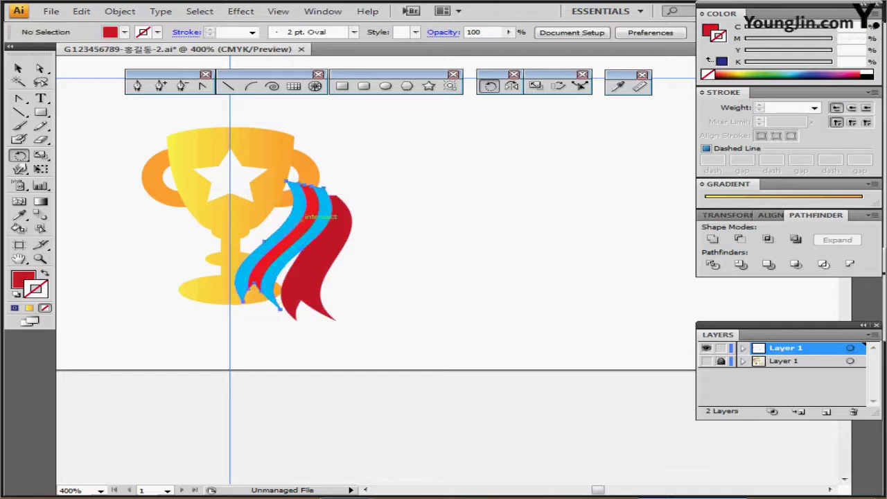
pyautogui.moveTo(305, 216); pyautogui.dragTo(295, 220)
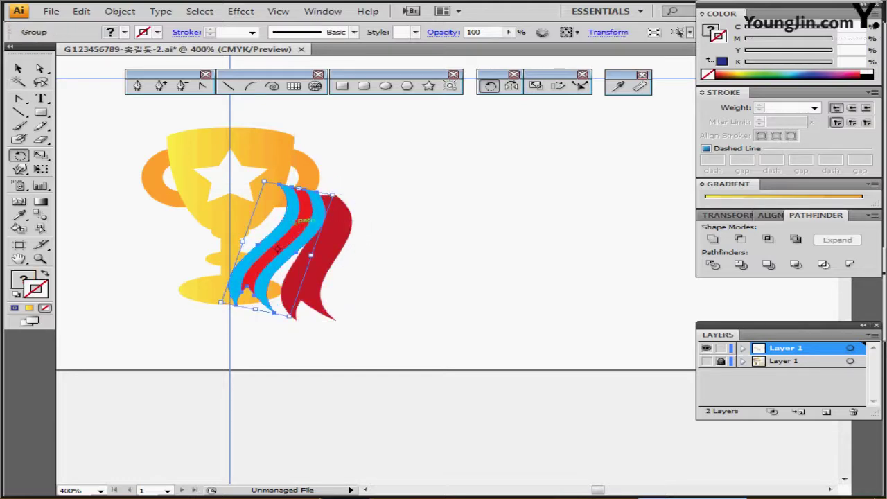
pyautogui.hotkey('ctrl', 'shift', 'a')
pyautogui.moveTo(326, 258); pyautogui.dragTo(313, 258)
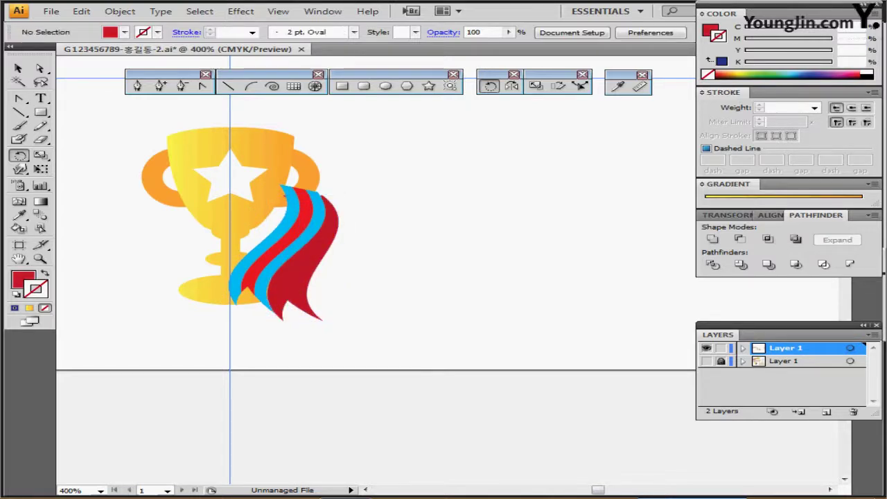
pyautogui.click(309, 267)
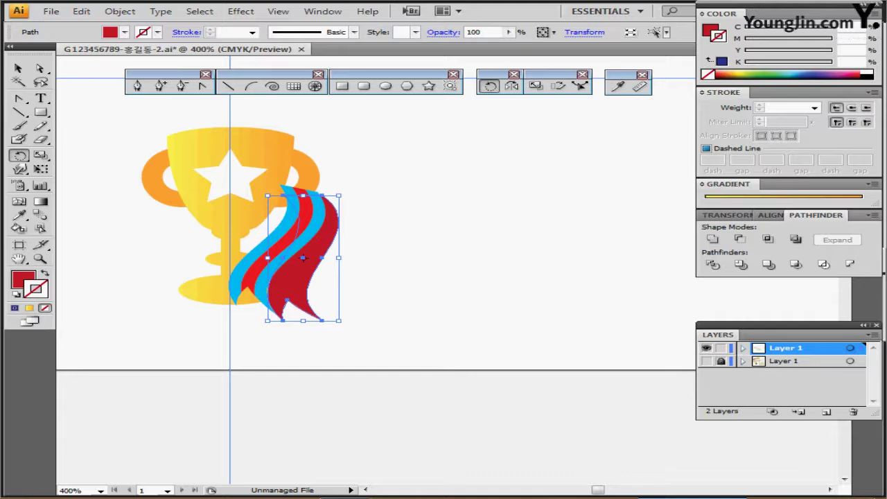
pyautogui.hotkey('ctrl', 'shift', 'a')
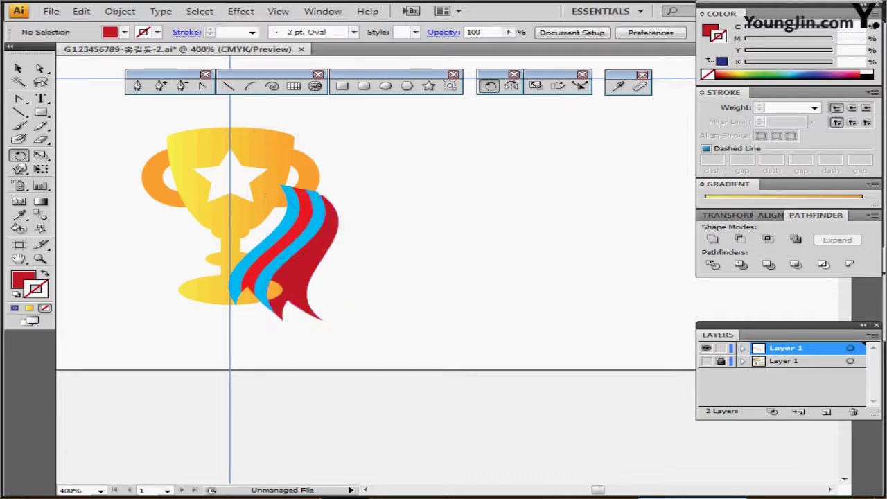
# Step: Apply a Multiply drop shadow at 75% opacity to the striped ribbon, with 1 mm X and Y offsets and 1 mm blur, leaving nothing selected
pyautogui.keyDown('ctrl'); pyautogui.click(284, 240); pyautogui.keyUp('ctrl')
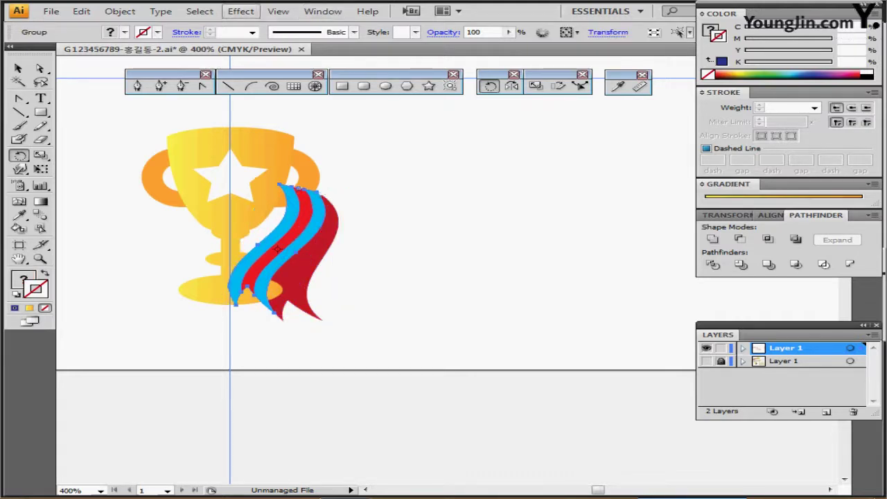
pyautogui.click(241, 11)
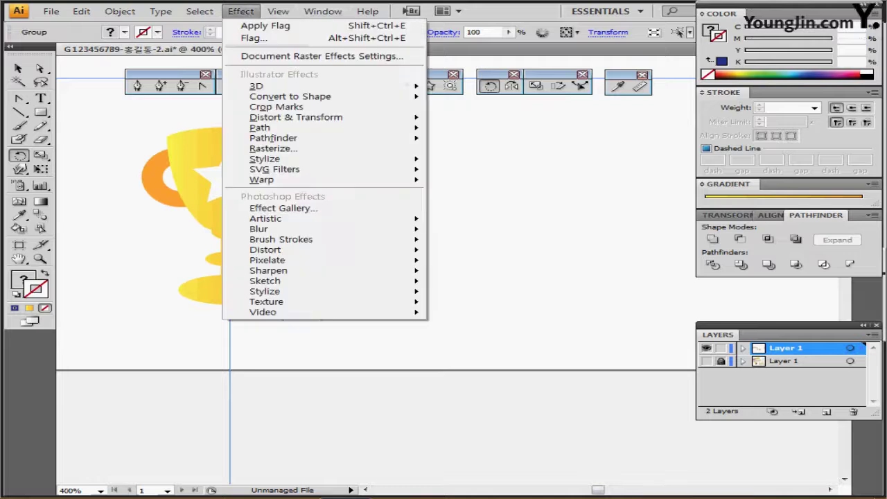
pyautogui.moveTo(265, 158)
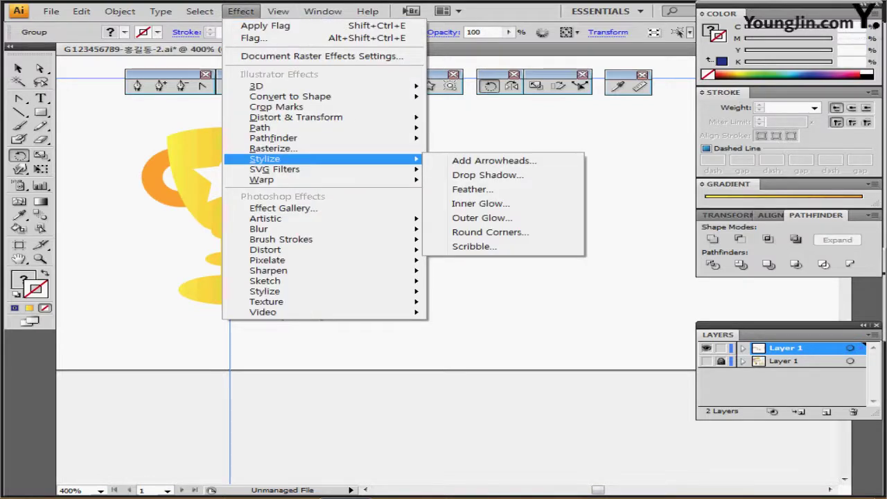
pyautogui.click(488, 175)
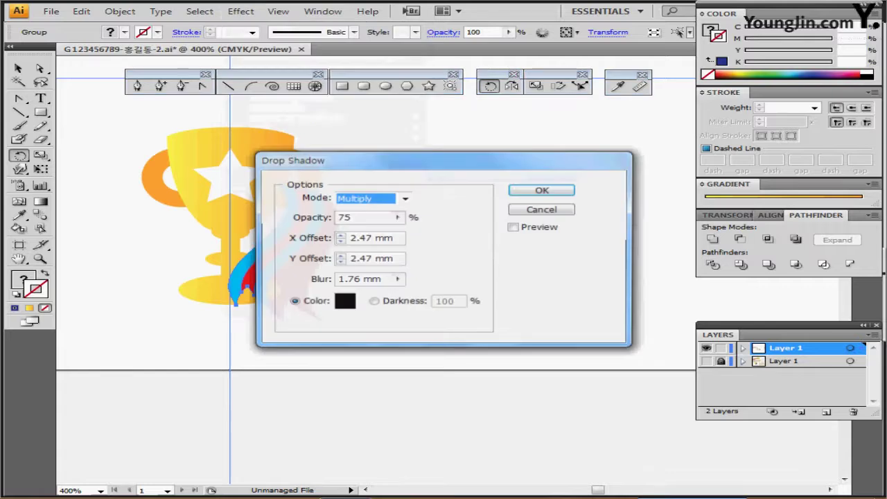
pyautogui.click(628, 216)
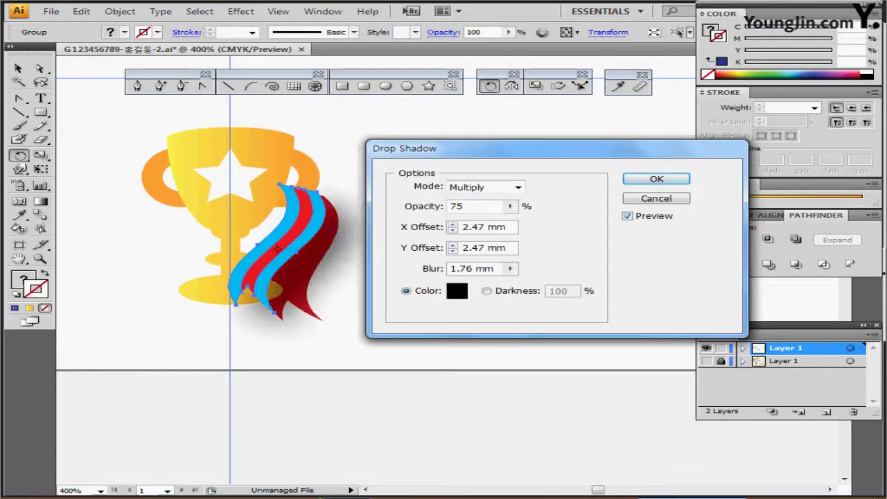
pyautogui.moveTo(509, 227); pyautogui.dragTo(461, 228)
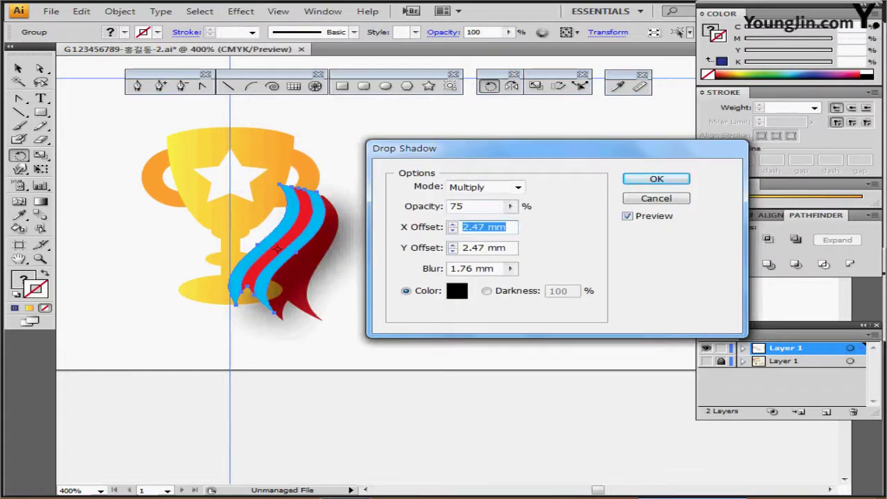
pyautogui.write('1')
pyautogui.press('Tab')
pyautogui.write('1')
pyautogui.press('Tab')
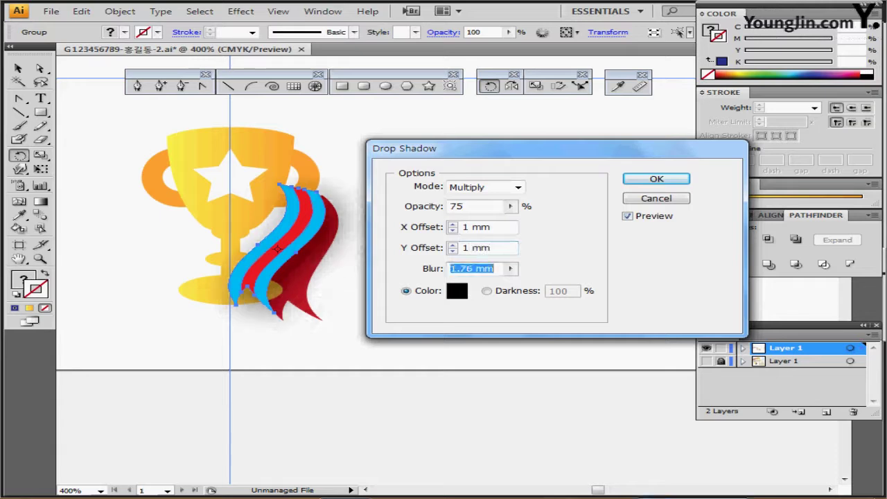
pyautogui.write('1')
pyautogui.press('Return')
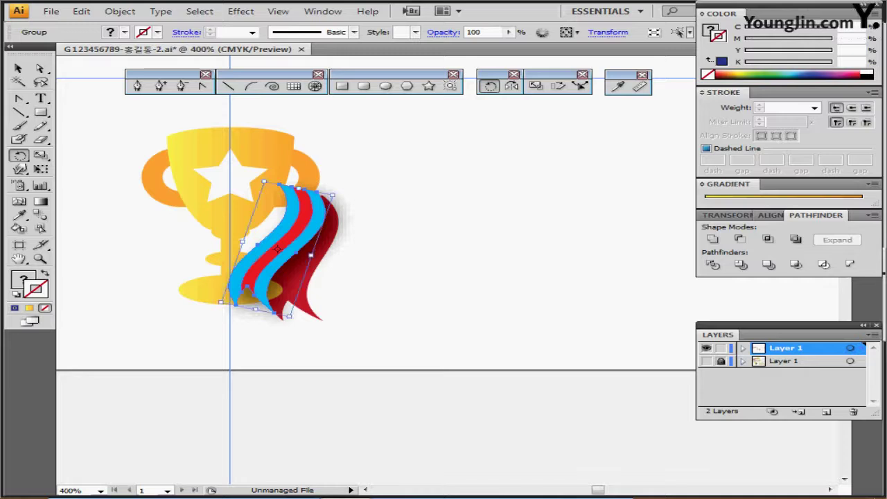
pyautogui.hotkey('ctrl', 'shift', 'a')
# Step: Ready the Pen tool with the cream fill and 1.5 pt beige stroke of the upper outlined swatch beside the artboard
pyautogui.moveTo(374, 250); pyautogui.dragTo(307, 281)
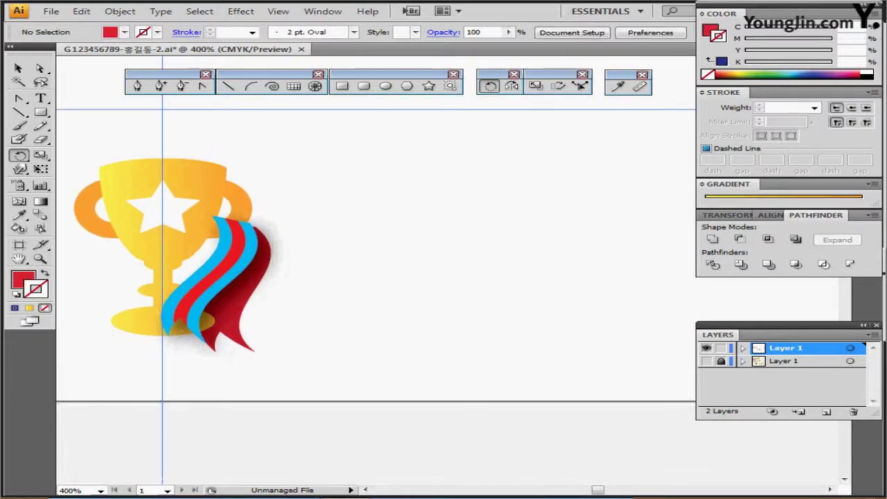
pyautogui.hscroll(1, 374, 278)
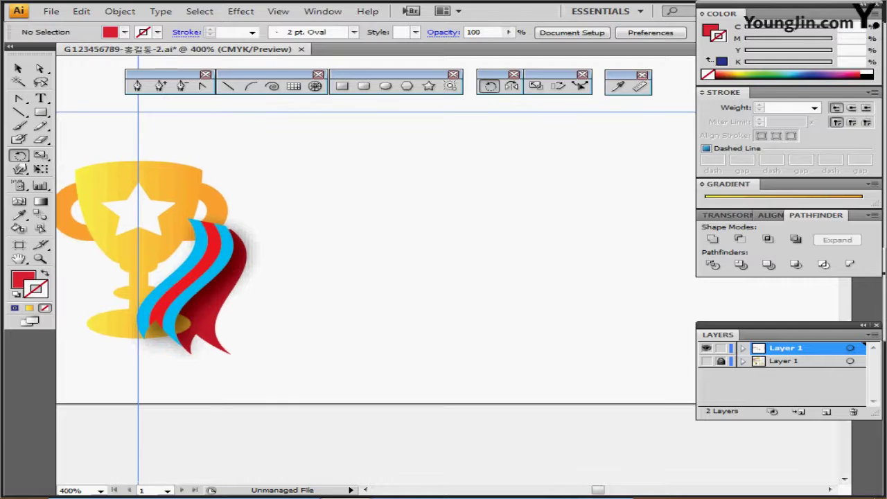
pyautogui.click(138, 86)
pyautogui.moveTo(513, 208); pyautogui.dragTo(236, 276)
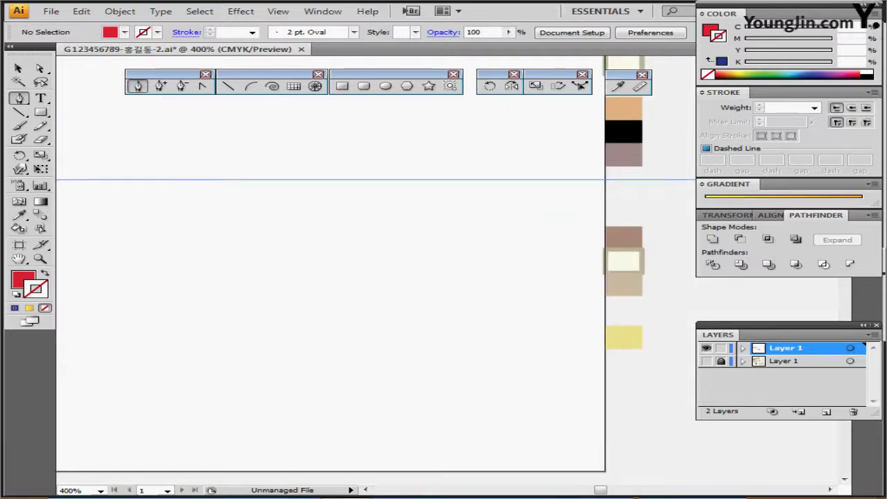
pyautogui.hscroll(1, 374, 277)
pyautogui.scroll(2, 374, 277)
pyautogui.moveTo(603, 173); pyautogui.dragTo(592, 251)
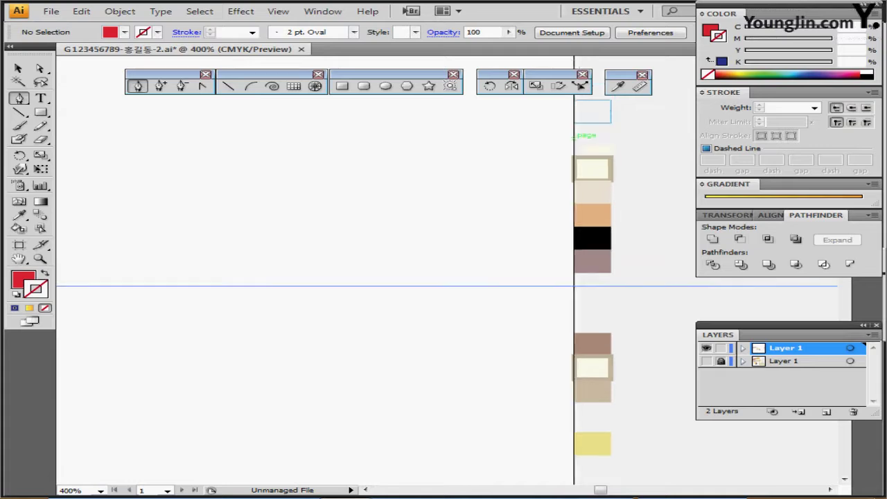
pyautogui.keyDown('ctrl'); pyautogui.click(593, 169); pyautogui.keyUp('ctrl')
pyautogui.moveTo(312, 346); pyautogui.dragTo(546, 187)
pyautogui.scroll(3, 374, 277)
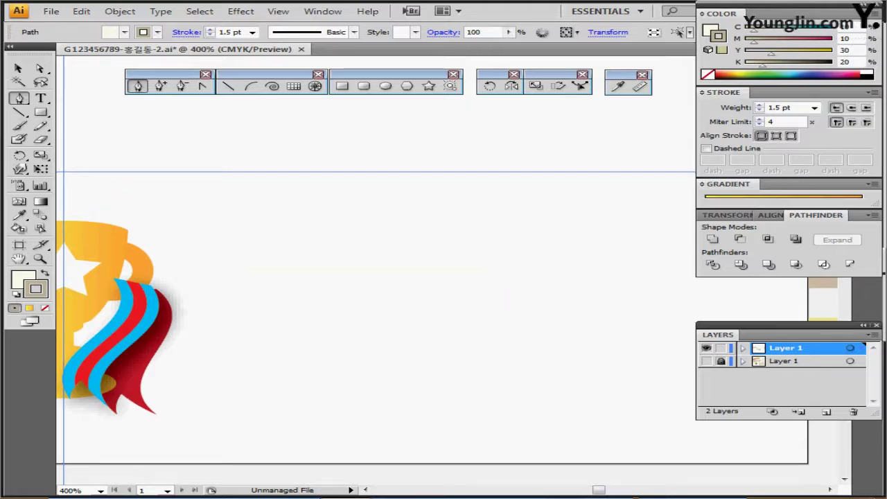
# Step: Show the locked sketch in outline and trace the poodle's head with the Pen tool, from the forehead notch over the crown to the neck
pyautogui.hotkey('ctrl', 'y')
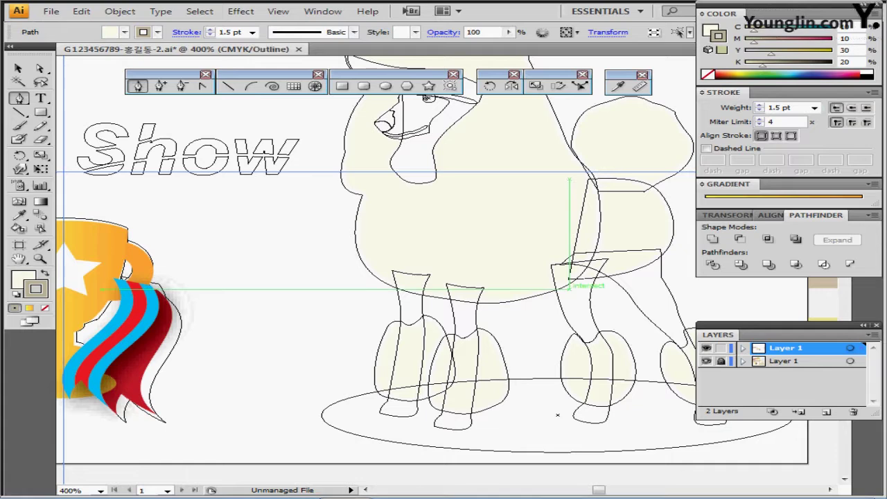
pyautogui.scroll(6, 375, 277)
pyautogui.hscroll(5, 374, 277)
pyautogui.moveTo(570, 291); pyautogui.dragTo(523, 299)
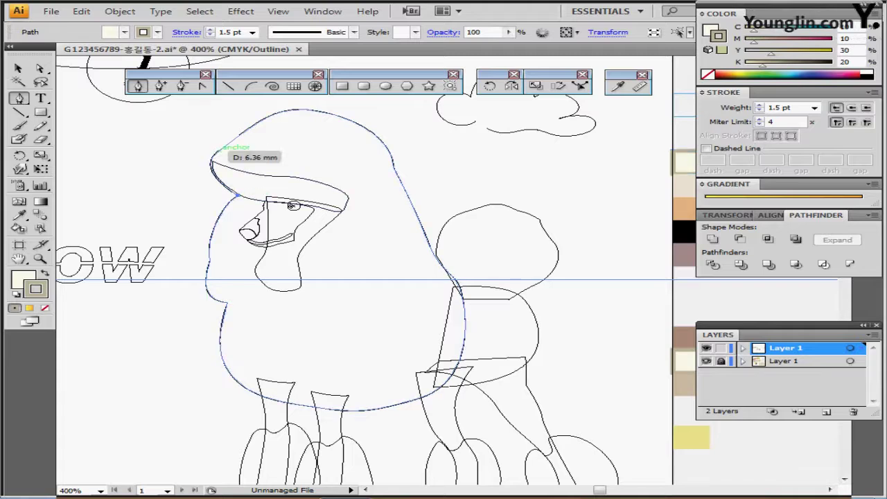
pyautogui.moveTo(213, 158); pyautogui.dragTo(230, 132)
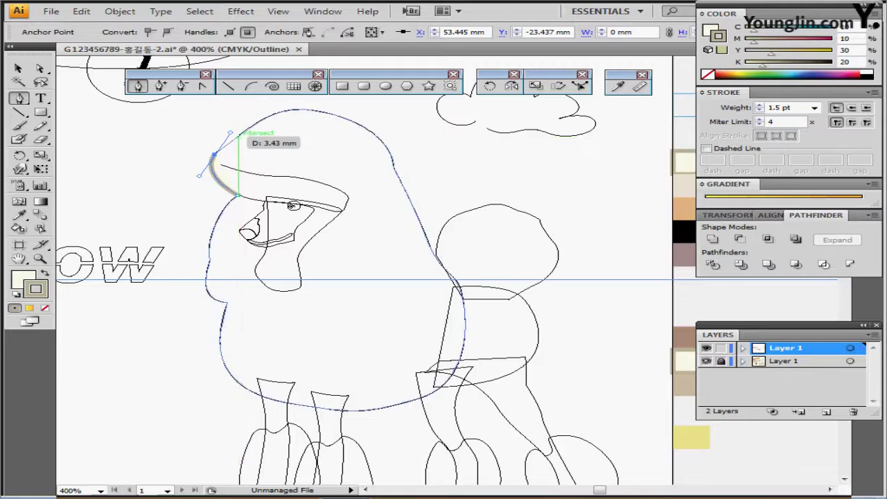
pyautogui.moveTo(231, 131); pyautogui.dragTo(269, 116)
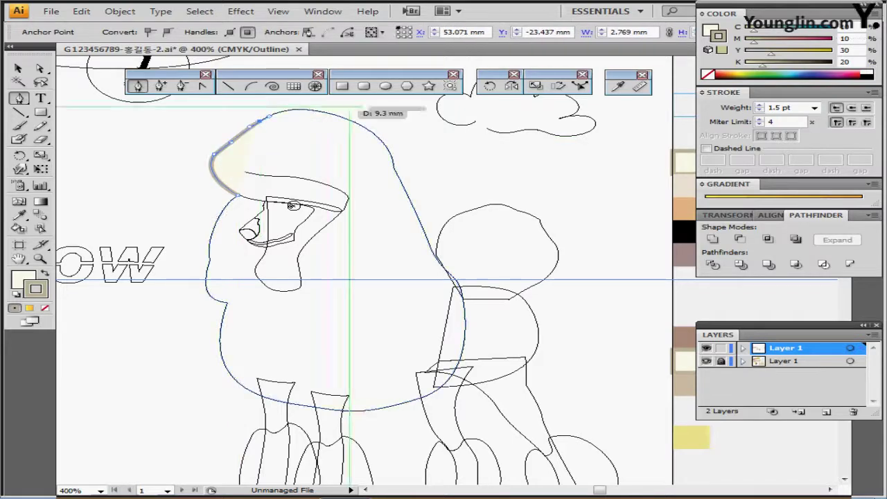
pyautogui.moveTo(393, 164); pyautogui.dragTo(435, 244)
pyautogui.hotkey('ctrl', 'z')
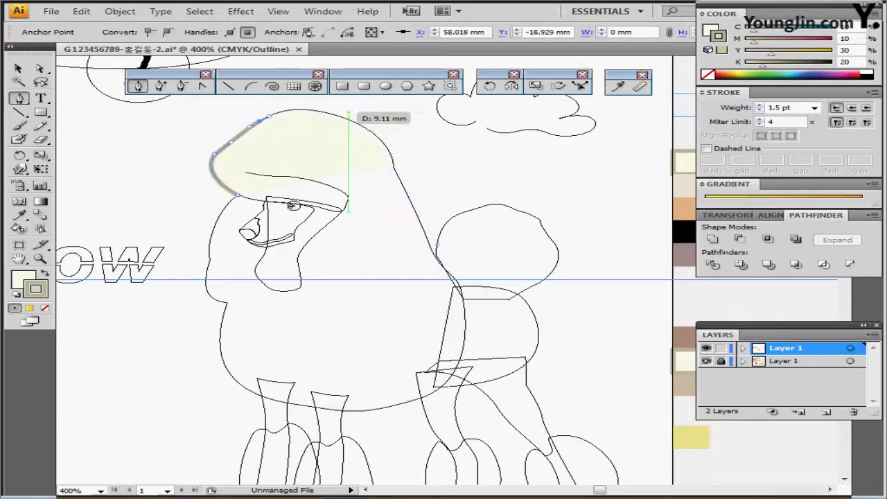
pyautogui.moveTo(343, 119); pyautogui.dragTo(390, 138)
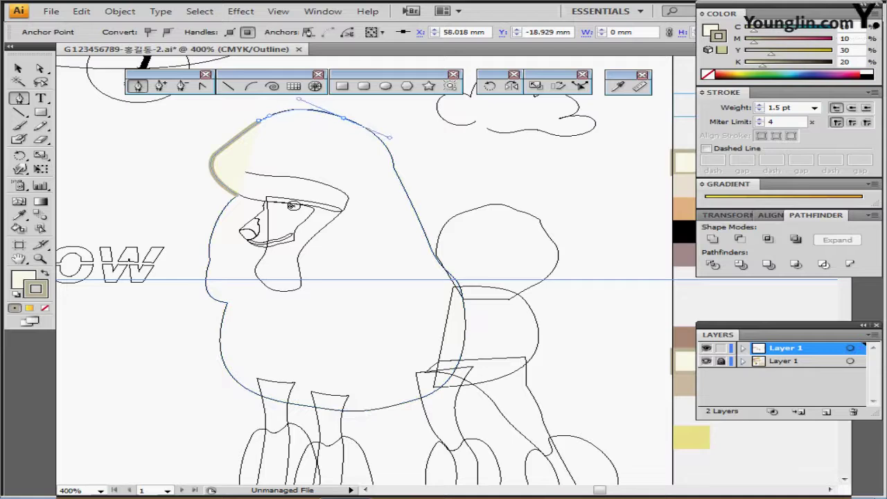
pyautogui.click(393, 165)
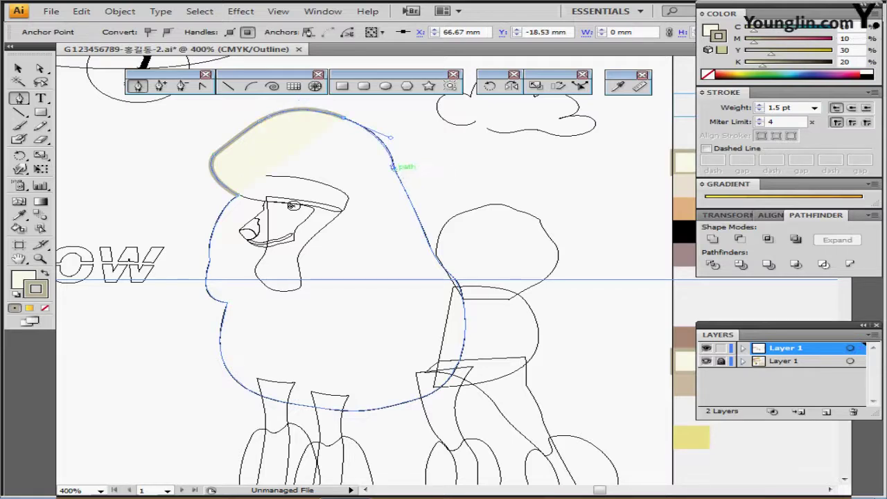
pyautogui.moveTo(396, 172); pyautogui.dragTo(397, 176)
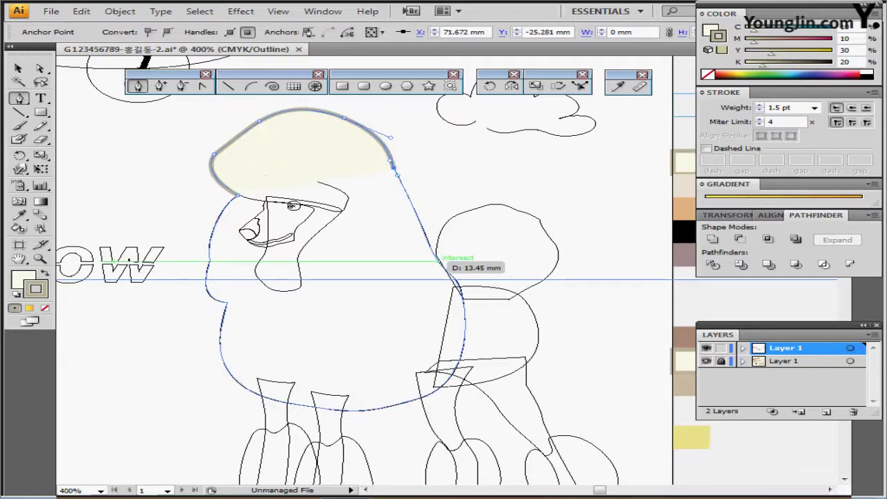
# Step: Continue the poodle's body path down the back, around the rear and along the belly, shortening the belly anchor's forward handle
pyautogui.moveTo(439, 261); pyautogui.dragTo(440, 262)
pyautogui.click(440, 260)
pyautogui.scroll(-3, 443, 267)
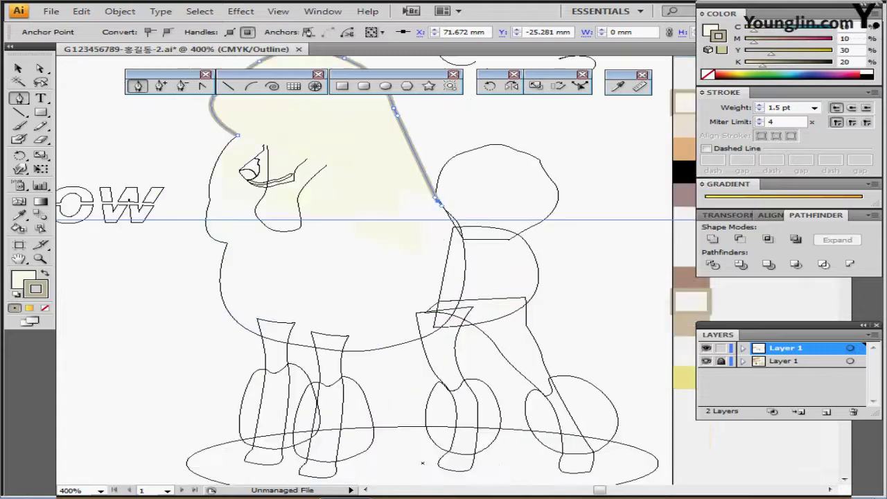
pyautogui.moveTo(463, 278); pyautogui.dragTo(452, 329)
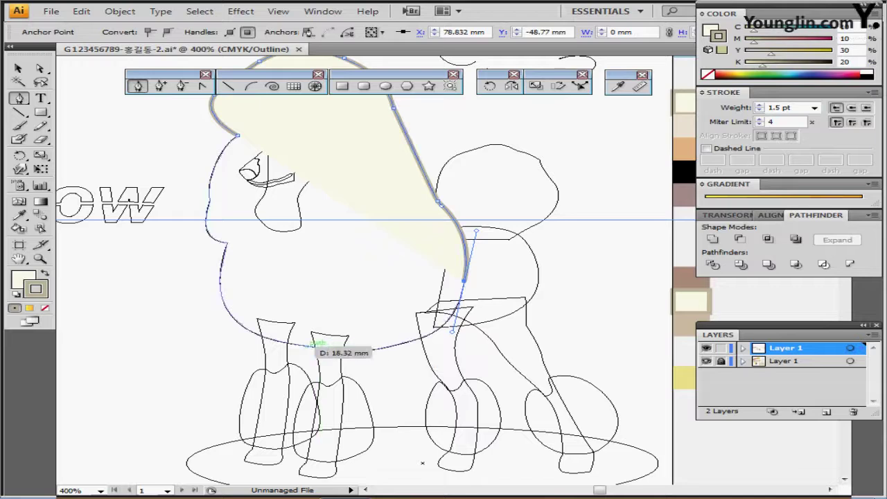
pyautogui.moveTo(306, 346); pyautogui.dragTo(193, 330)
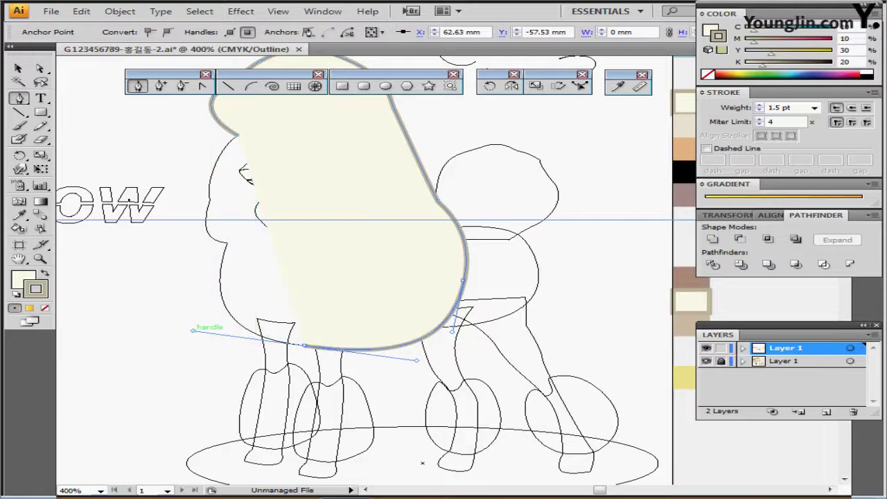
pyautogui.moveTo(193, 330); pyautogui.dragTo(219, 336)
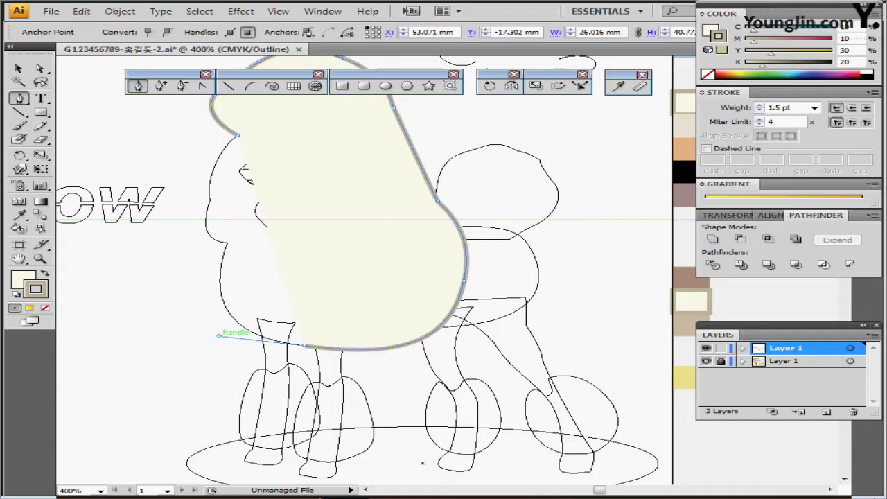
# Step: Trace the poodle's chest and front fur with corner points at the notches, and close the body path at its starting anchor
pyautogui.click(226, 242)
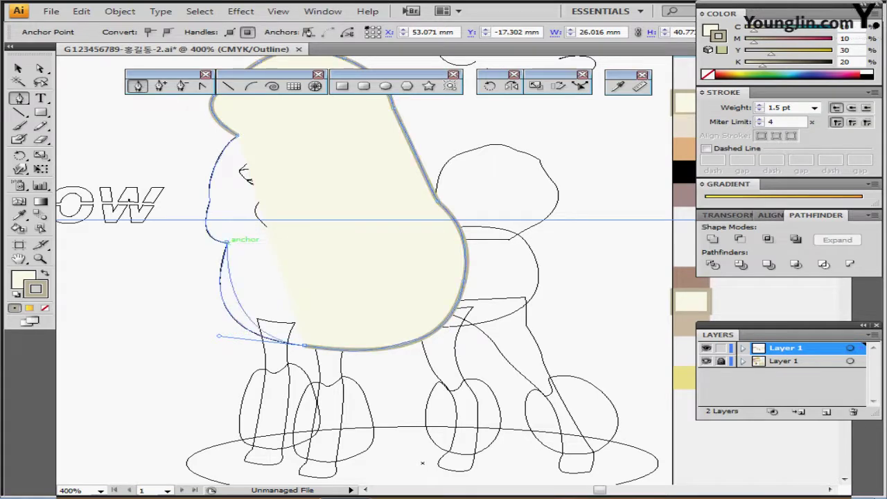
pyautogui.moveTo(227, 241); pyautogui.dragTo(212, 295)
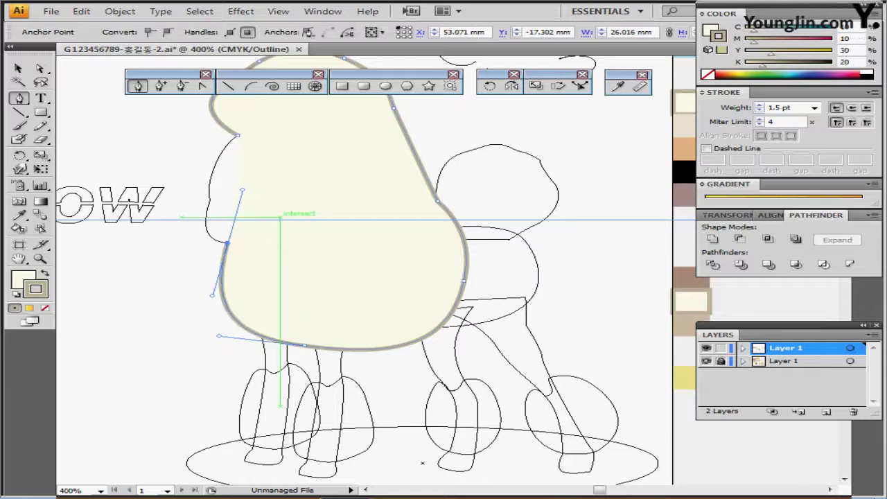
pyautogui.moveTo(280, 220); pyautogui.dragTo(279, 242)
pyautogui.moveTo(238, 262); pyautogui.dragTo(238, 262)
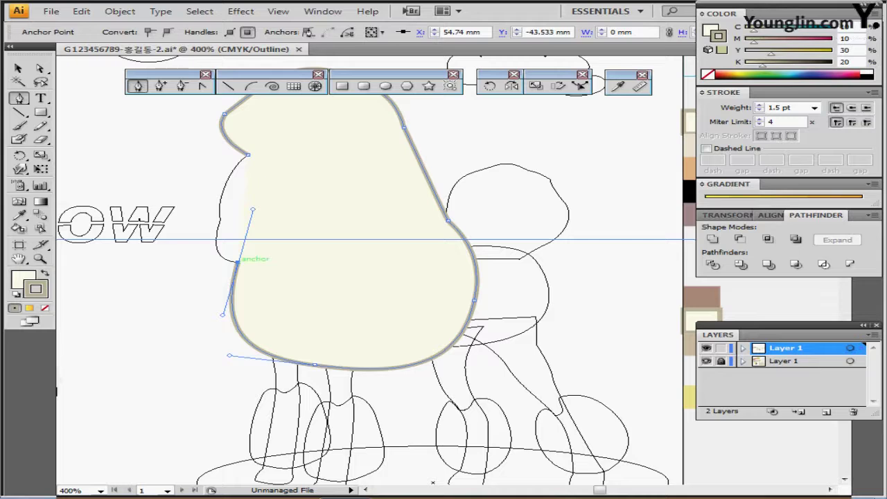
pyautogui.click(237, 262)
pyautogui.moveTo(219, 220); pyautogui.dragTo(229, 177)
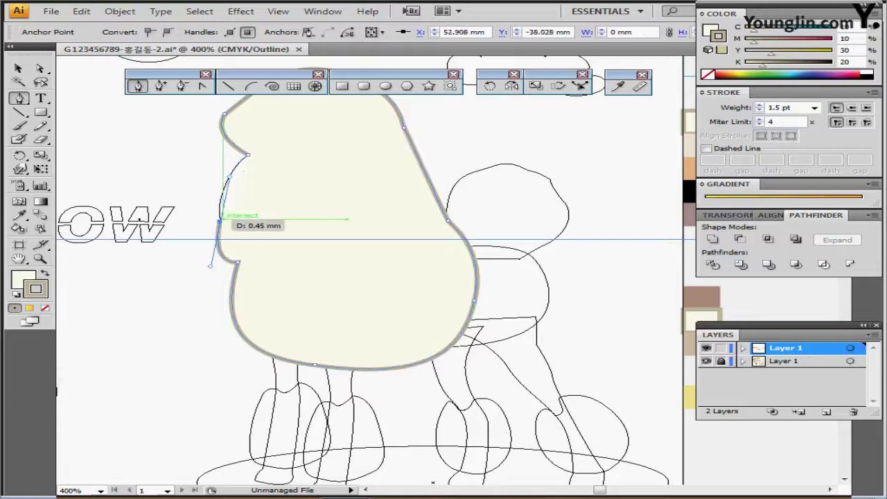
pyautogui.click(220, 222)
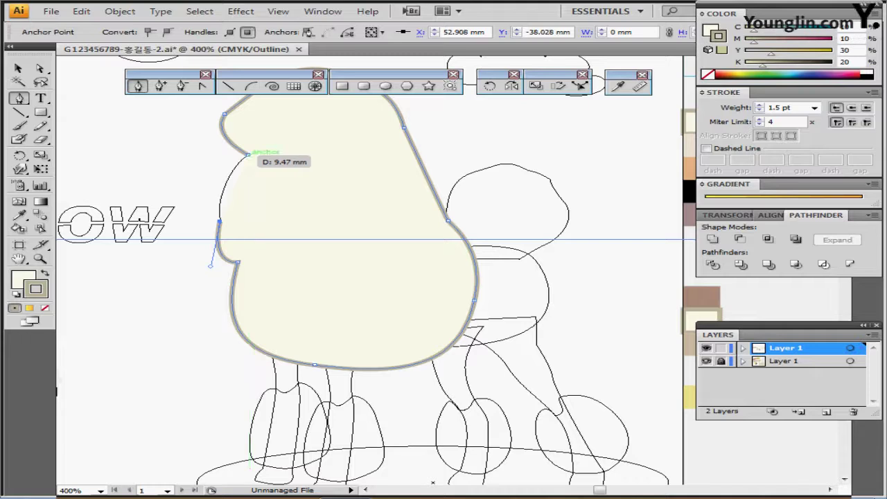
pyautogui.click(248, 154)
pyautogui.moveTo(248, 155); pyautogui.dragTo(281, 130)
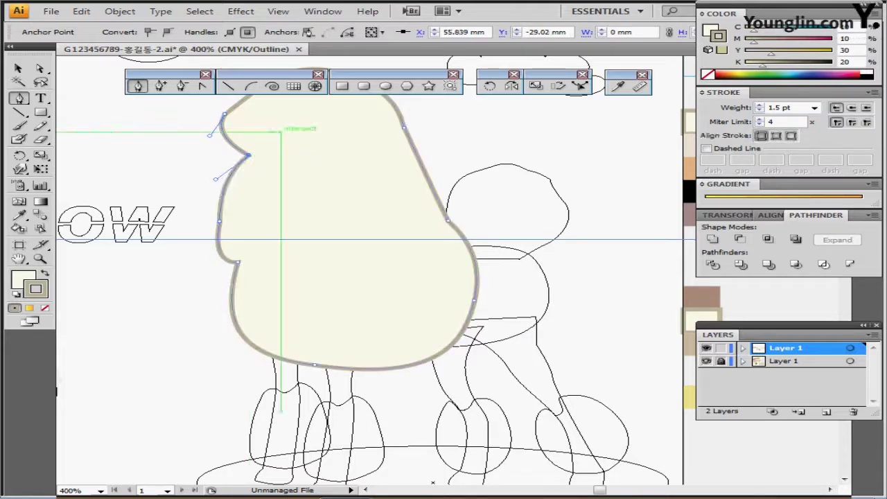
# Step: Unlock the sketch layer, copy the tail and hindquarter shapes, hide that layer and paste them in front on the upper Layer 1
pyautogui.moveTo(296, 161); pyautogui.dragTo(261, 149)
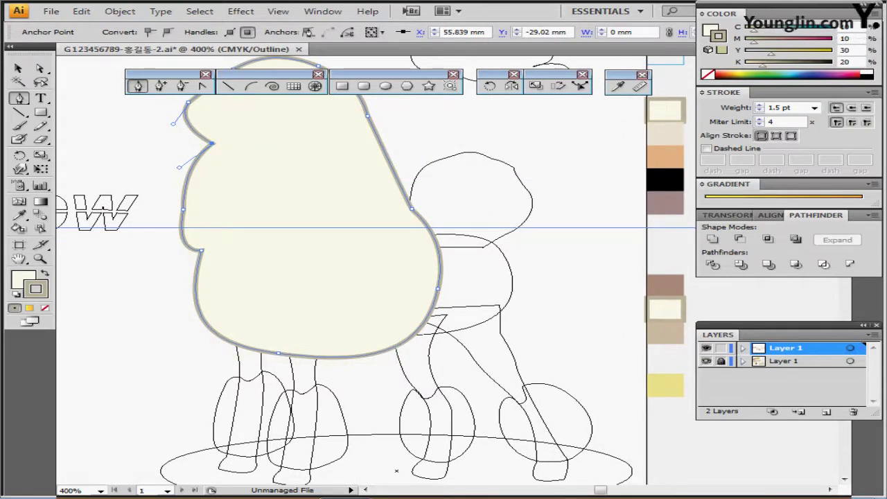
pyautogui.click(721, 361)
pyautogui.moveTo(547, 258); pyautogui.dragTo(483, 188)
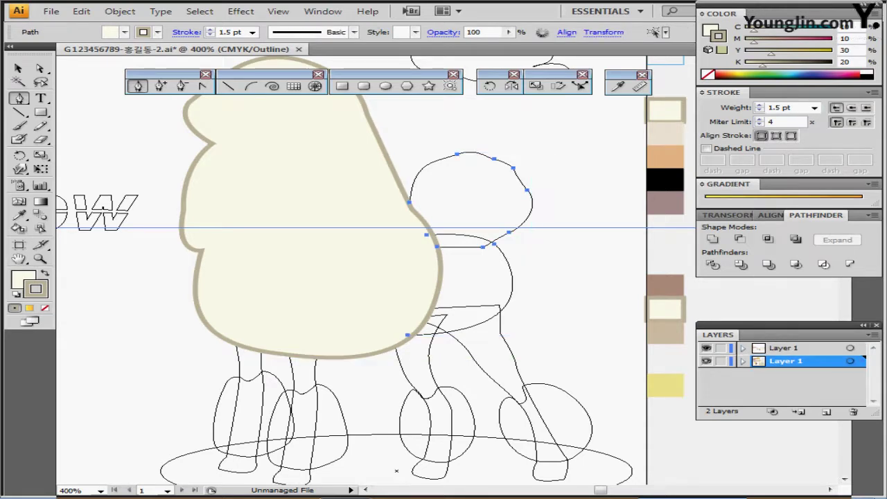
pyautogui.click(706, 362)
pyautogui.click(786, 348)
pyautogui.hotkey('ctrl', 'f')
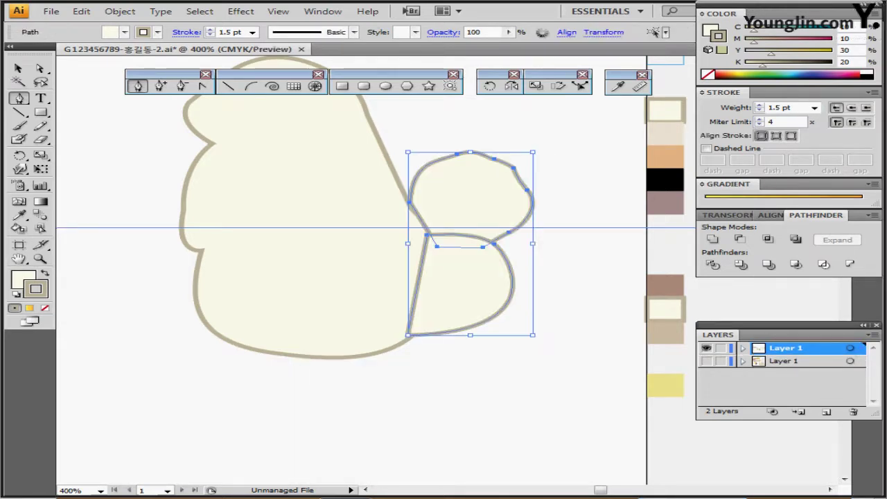
pyautogui.hotkey('ctrl', '-')
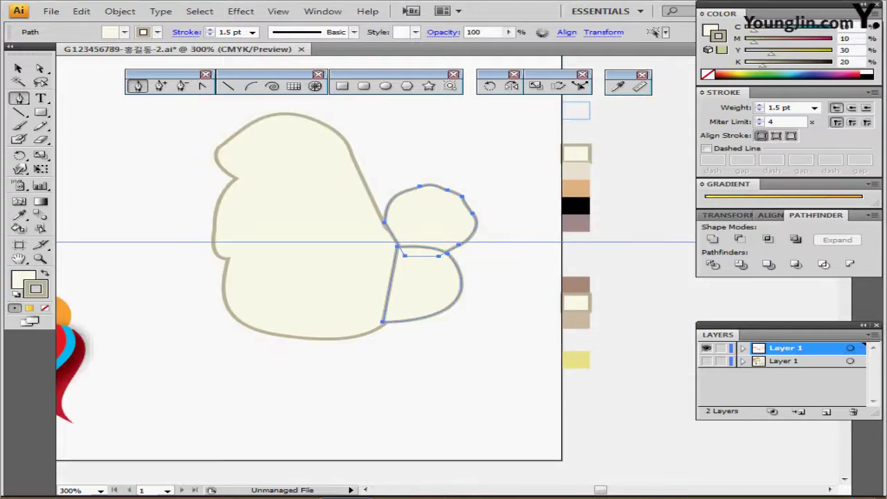
# Step: Send the pasted tail and hindquarter shapes behind the poodle's body
pyautogui.hotkey('ctrl', 'shift', 'a')
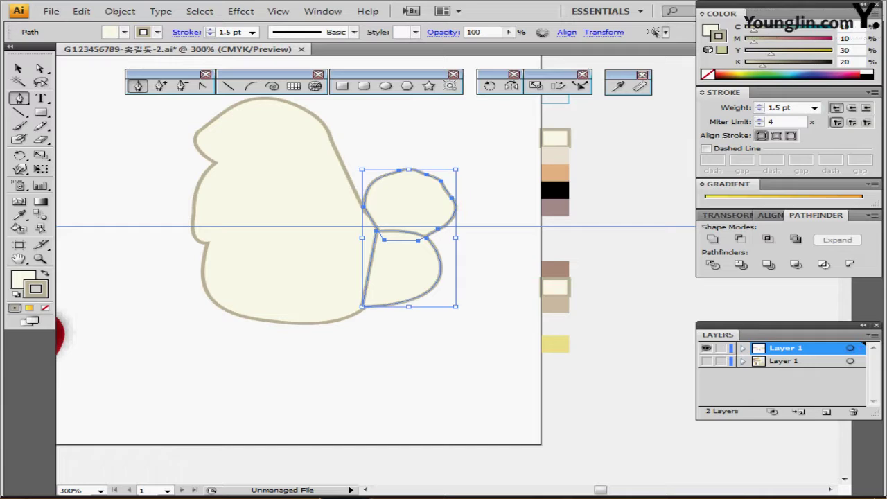
pyautogui.hotkey('ctrl', 'shift', '[')
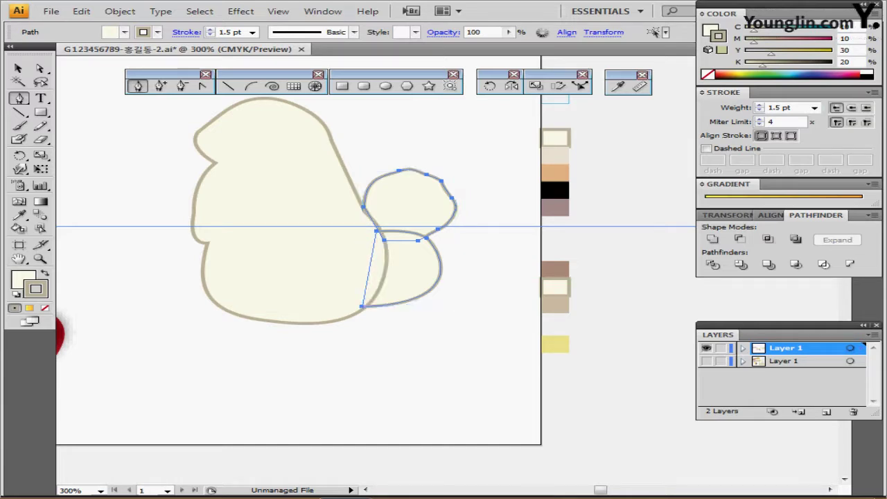
pyautogui.moveTo(374, 277); pyautogui.dragTo(405, 219)
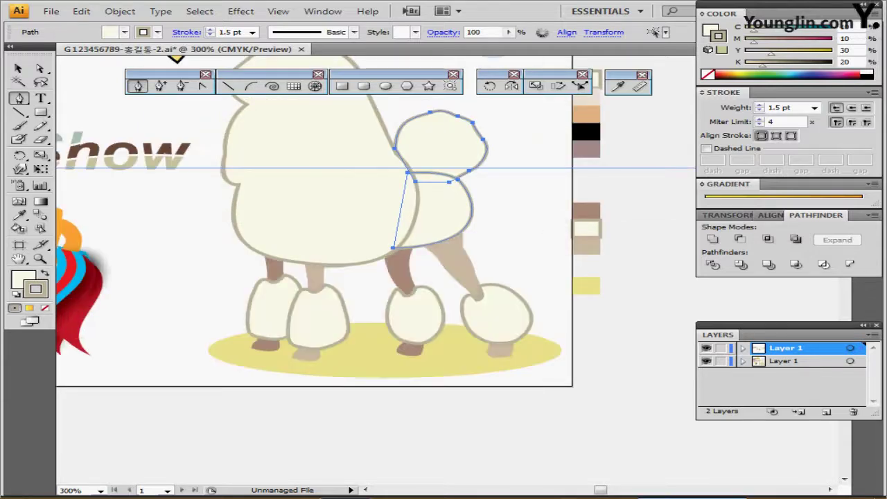
# Step: Show the artwork in outline, make the upper Layer 1 active and lock the lower sketch layer
pyautogui.hotkey('ctrl', 'y')
pyautogui.hotkey('ctrl', '=')
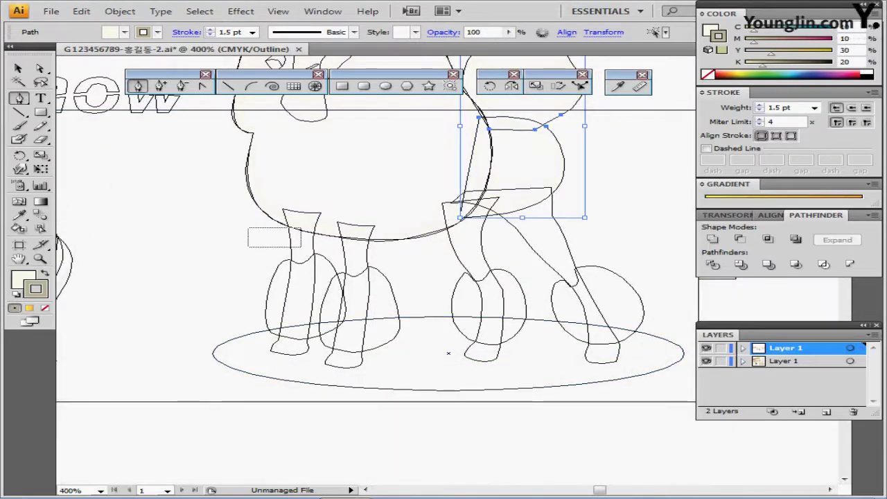
pyautogui.click(267, 235)
pyautogui.moveTo(267, 235); pyautogui.dragTo(300, 247)
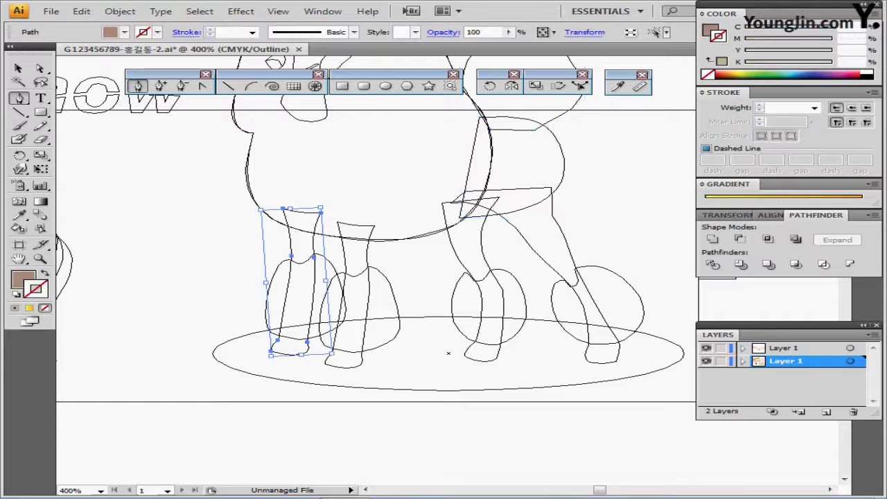
pyautogui.hotkey('ctrl', 'shift', 'a')
pyautogui.click(786, 348)
pyautogui.click(721, 362)
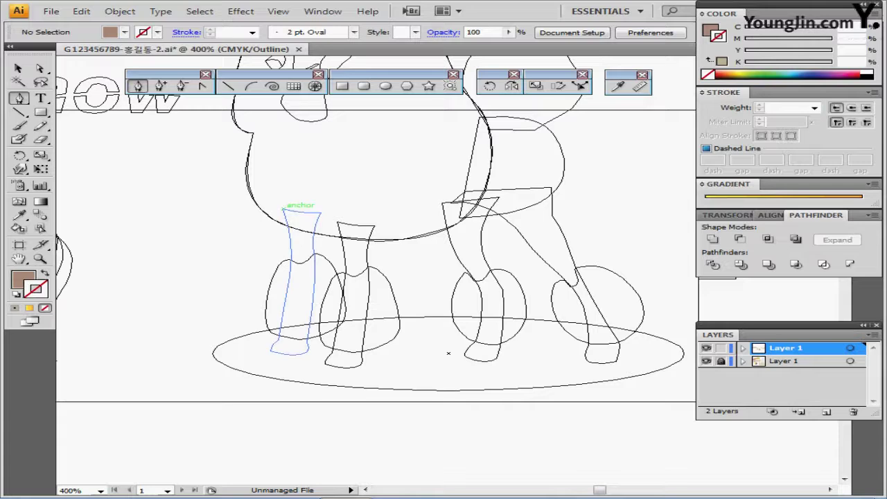
# Step: Trace the foremost front leg with the Pen tool, from its upper front corner down the front edge and around the paw
pyautogui.click(283, 208)
pyautogui.moveTo(283, 208); pyautogui.dragTo(286, 296)
pyautogui.click(278, 339)
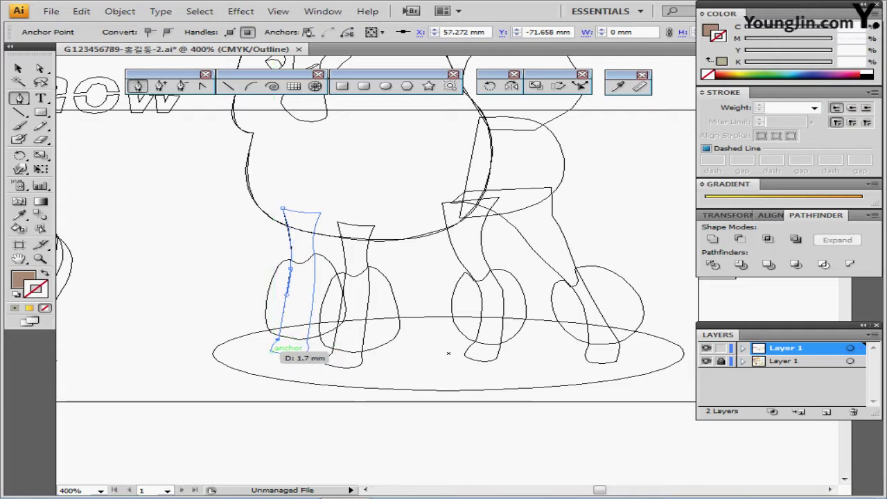
pyautogui.moveTo(271, 352); pyautogui.dragTo(300, 325)
pyautogui.click(271, 351)
pyautogui.click(307, 342)
# Step: Continue the leg path up its rear edge to the upper corner, close it at the starting anchor and deselect it
pyautogui.click(314, 248)
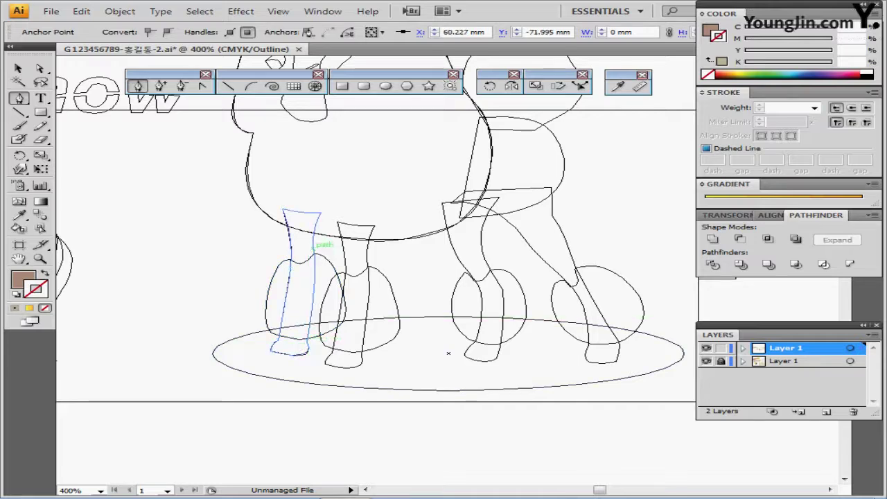
pyautogui.moveTo(314, 248); pyautogui.dragTo(333, 199)
pyautogui.click(313, 249)
pyautogui.click(321, 213)
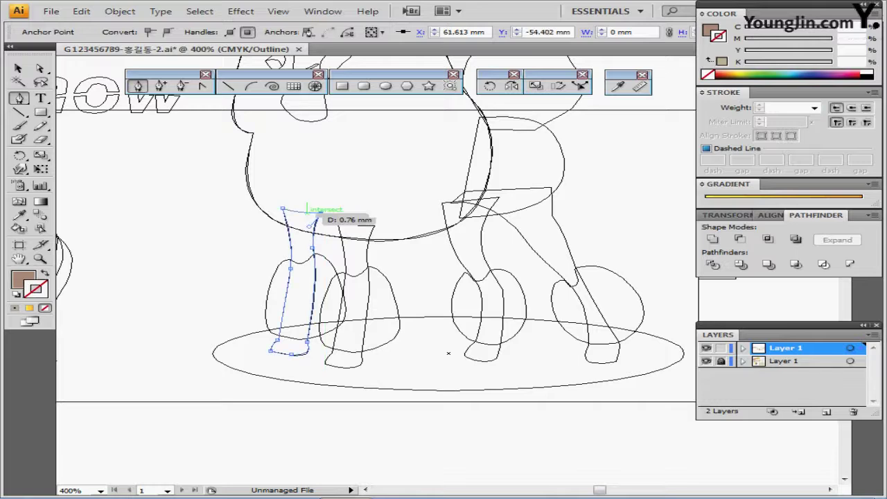
pyautogui.click(283, 208)
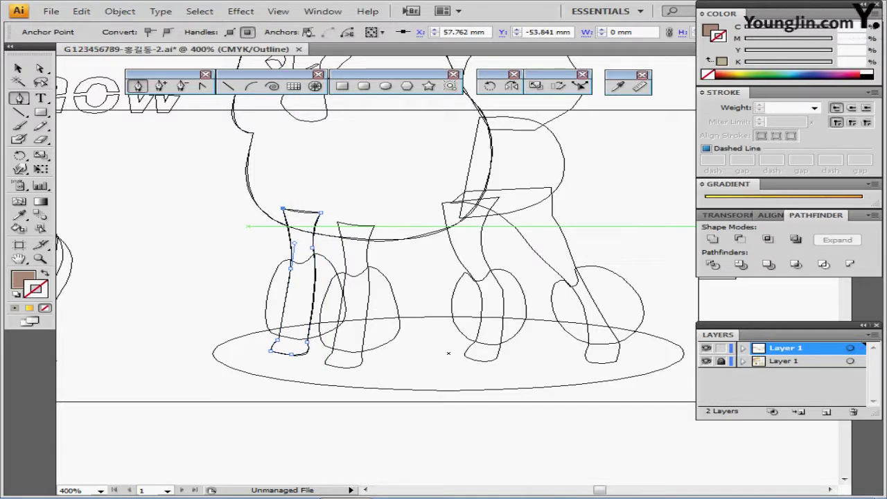
pyautogui.keyDown('ctrl'); pyautogui.click(246, 227); pyautogui.keyUp('ctrl')
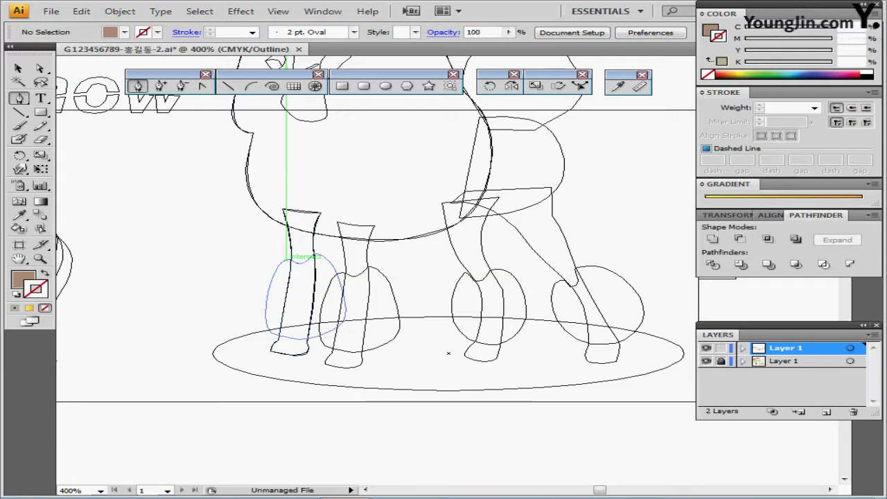
# Step: Trace the fur puff around the foremost front leg as a closed path, with a notch where the leg enters
pyautogui.click(285, 260)
pyautogui.moveTo(305, 262); pyautogui.dragTo(337, 273)
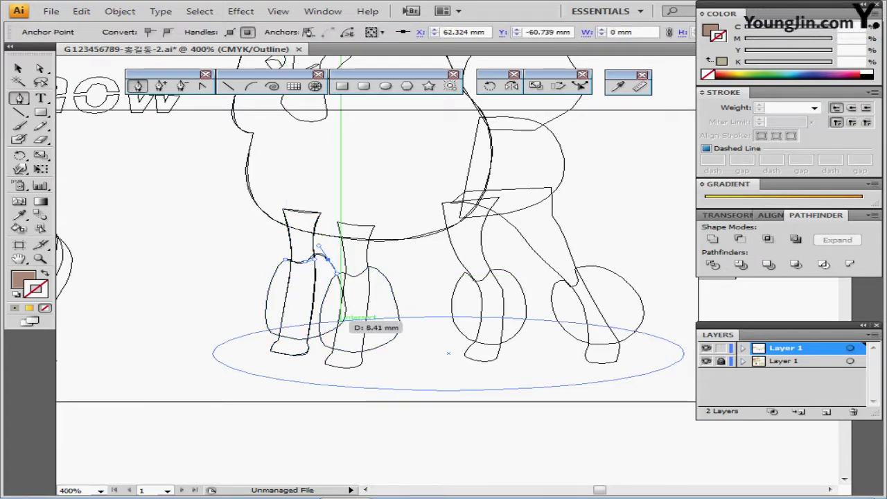
pyautogui.moveTo(339, 321); pyautogui.dragTo(273, 334)
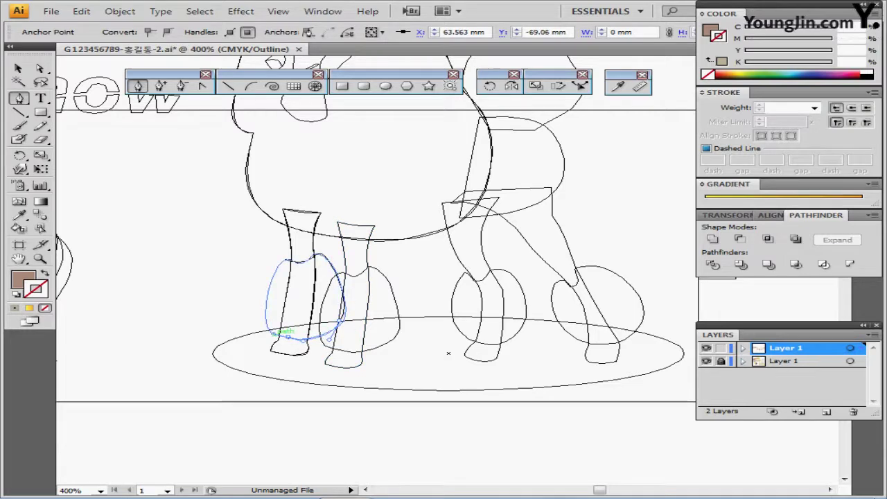
pyautogui.moveTo(265, 298); pyautogui.dragTo(271, 266)
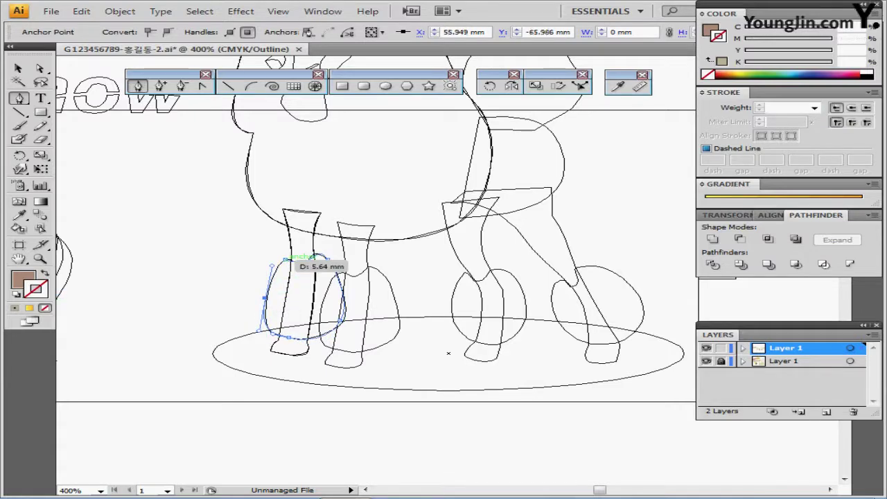
pyautogui.click(285, 259)
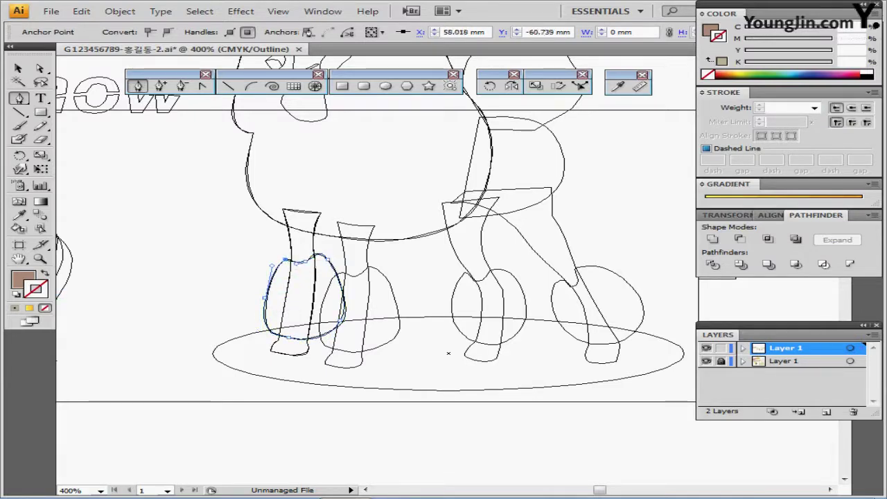
# Step: Hide the sketch layer and give the traced fur puff the body's cream fill and outline with the Eyedropper
pyautogui.click(707, 361)
pyautogui.click(706, 348)
pyautogui.click(706, 348)
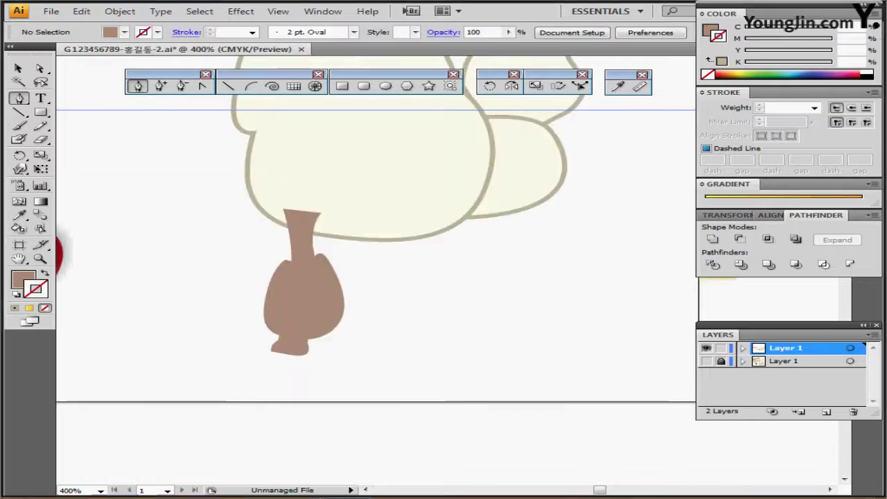
pyautogui.keyDown('ctrl'); pyautogui.click(305, 298); pyautogui.keyUp('ctrl')
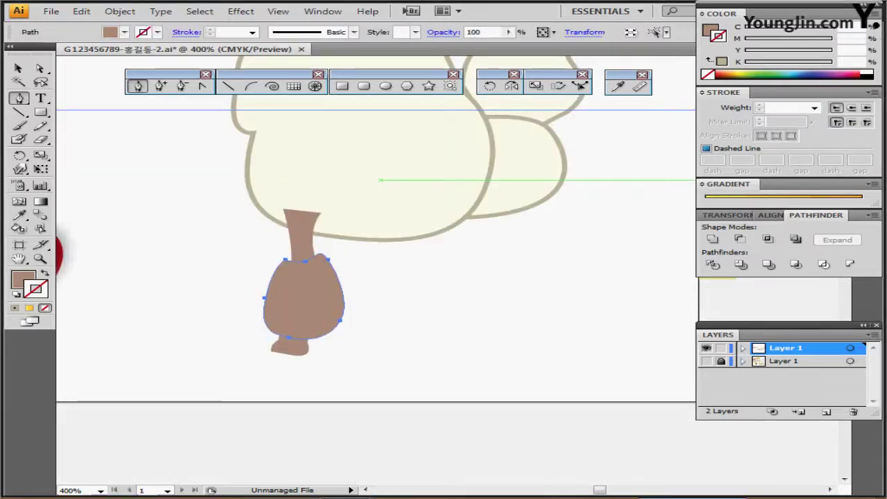
pyautogui.press('i')
pyautogui.click(381, 180)
pyautogui.hotkey('ctrl', 'shift', 'a')
# Step: Recolor the traced front leg with the light tan swatch beside the artboard
pyautogui.moveTo(402, 278)
pyautogui.mouseDown()
pyautogui.moveTo(381, 306)
pyautogui.moveTo(328, 340)
pyautogui.moveTo(366, 282)
pyautogui.moveTo(334, 311)
pyautogui.moveTo(334, 323)
pyautogui.mouseUp()
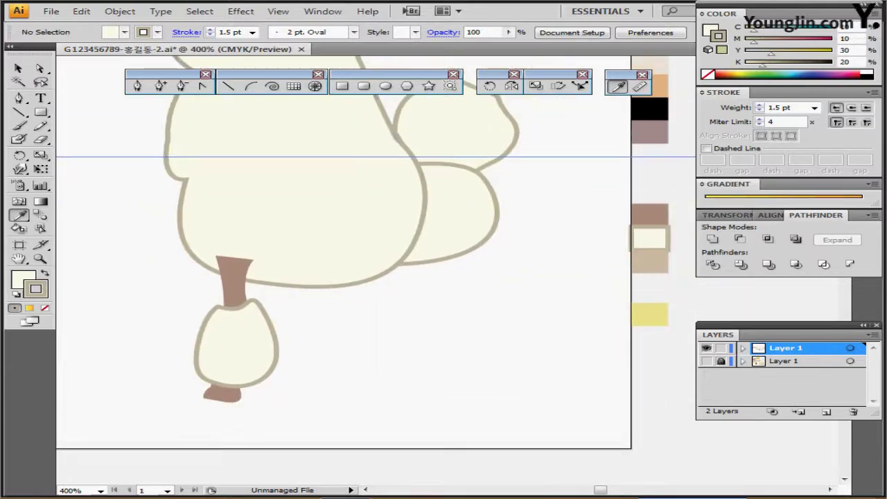
pyautogui.keyDown('ctrl'); pyautogui.click(235, 287); pyautogui.keyUp('ctrl')
pyautogui.click(658, 261)
pyautogui.hotkey('ctrl', 'shift', 'a')
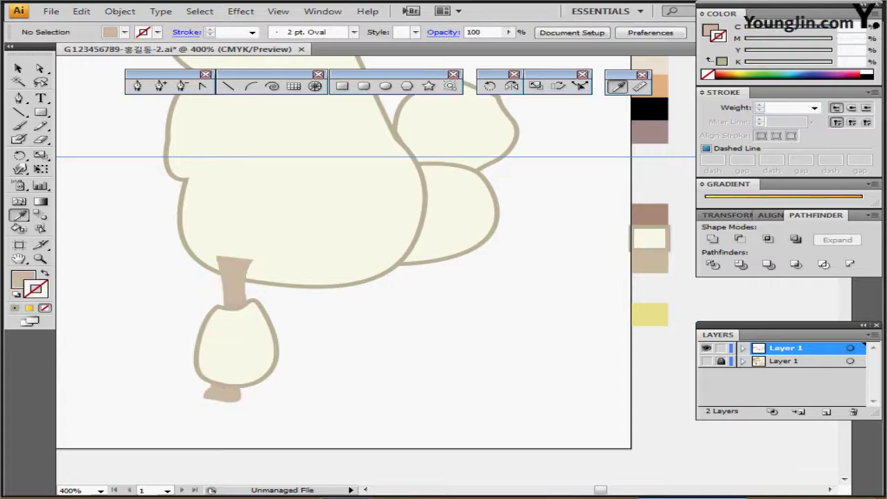
# Step: Duplicate the front leg and its fur puff about 4 mm toward the rear and 1 mm lower
pyautogui.moveTo(399, 321)
pyautogui.mouseDown()
pyautogui.moveTo(198, 368)
pyautogui.moveTo(198, 389)
pyautogui.mouseUp()
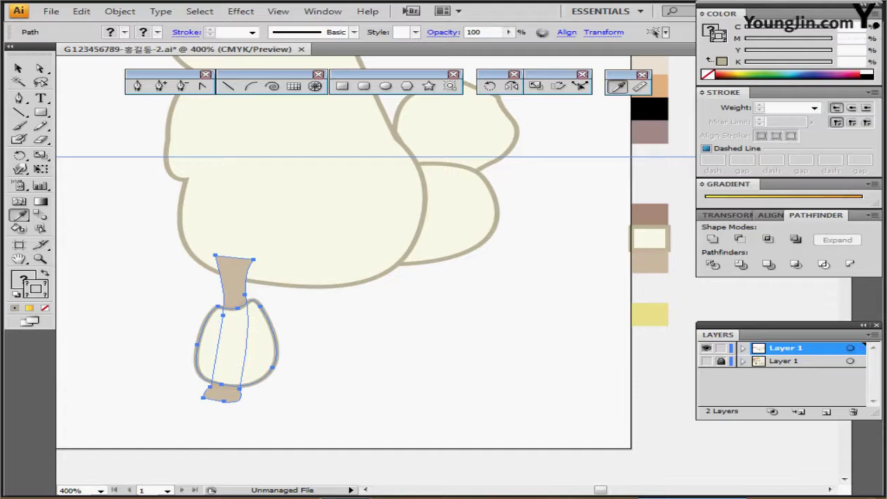
pyautogui.press('v')
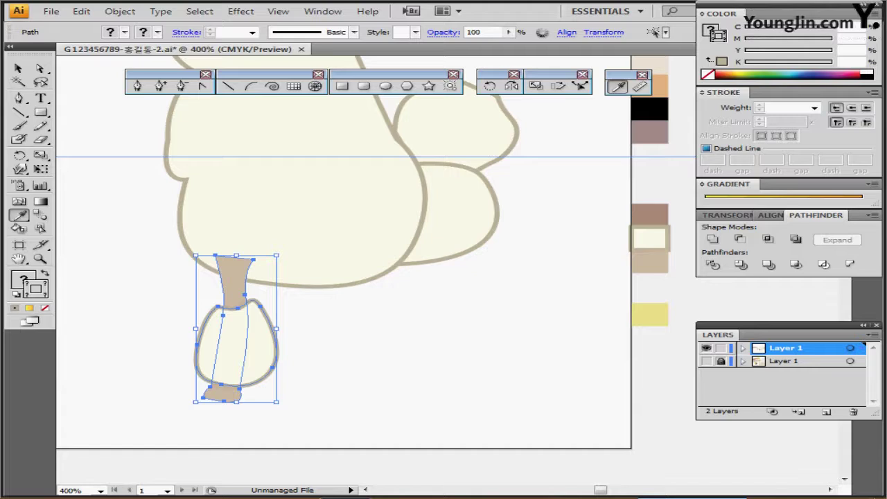
pyautogui.moveTo(251, 351); pyautogui.dragTo(281, 360)
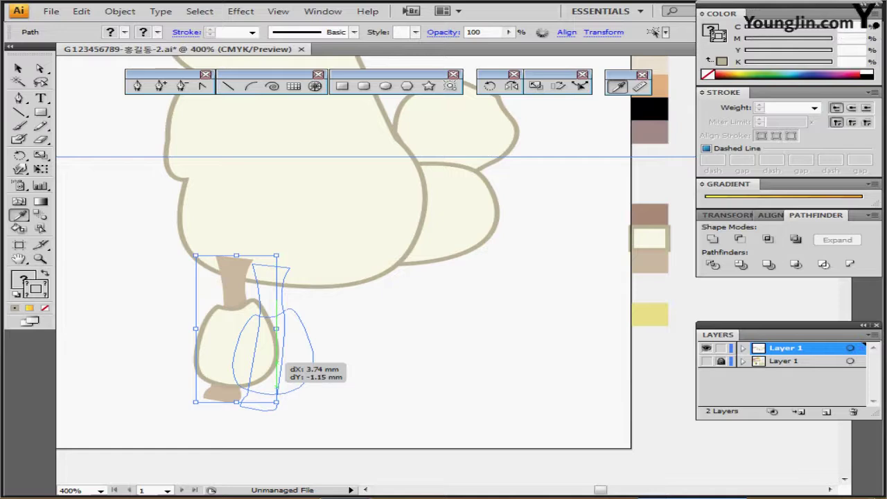
pyautogui.moveTo(281, 360); pyautogui.dragTo(285, 361)
pyautogui.keyDown('ctrl'); pyautogui.click(346, 333); pyautogui.keyUp('ctrl')
# Step: Color the original front leg with the brown swatch and the duplicated leg with the light tan swatch
pyautogui.keyDown('ctrl'); pyautogui.click(283, 301); pyautogui.keyUp('ctrl')
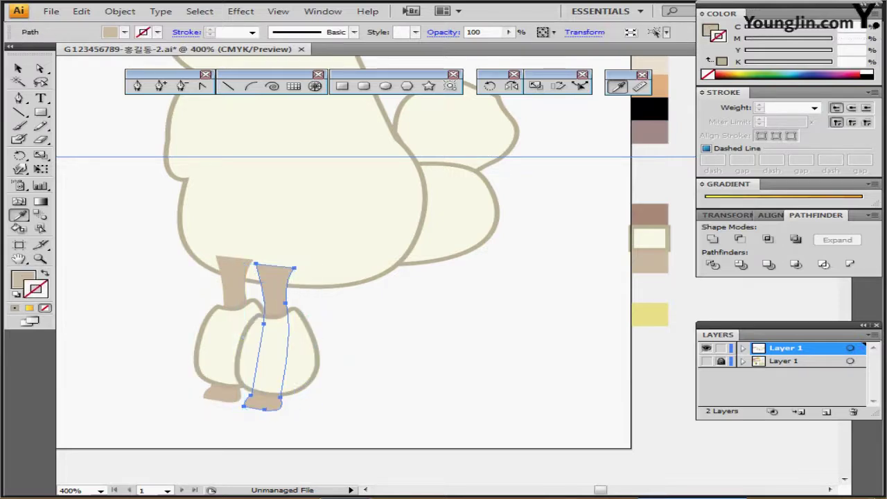
pyautogui.click(649, 215)
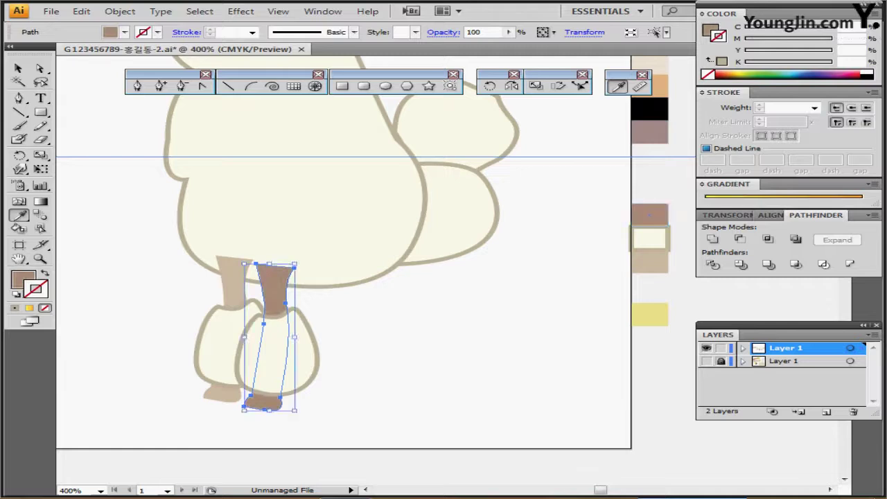
pyautogui.keyDown('ctrl'); pyautogui.click(234, 280); pyautogui.keyUp('ctrl')
pyautogui.click(650, 215)
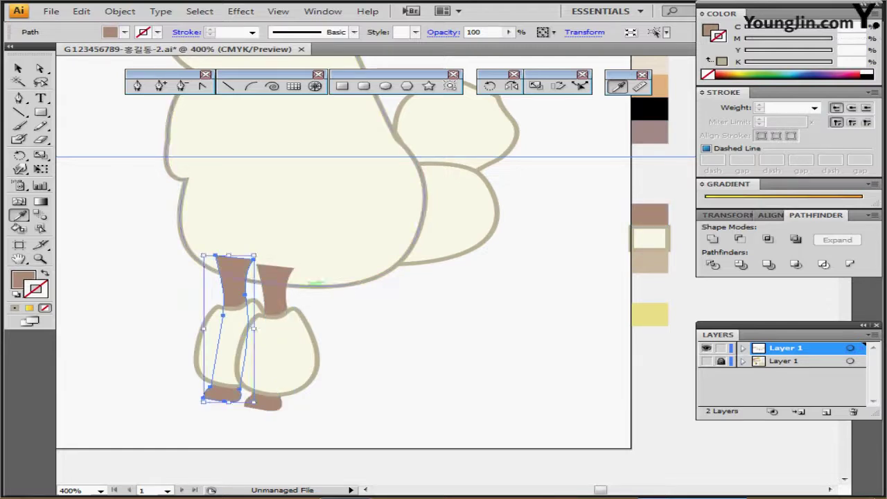
pyautogui.keyDown('ctrl'); pyautogui.click(276, 288); pyautogui.keyUp('ctrl')
pyautogui.click(649, 262)
pyautogui.keyDown('ctrl'); pyautogui.click(568, 299); pyautogui.keyUp('ctrl')
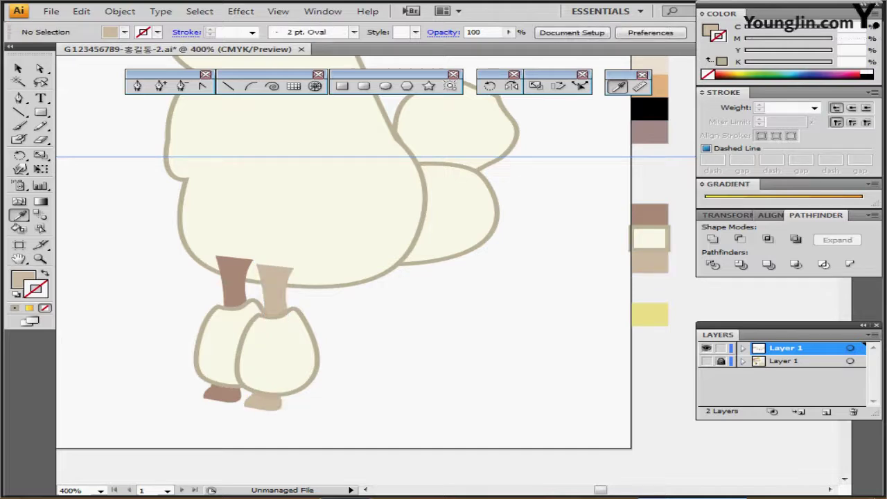
# Step: Paste the hind legs with their fur puffs in place and send all four legs behind the body and hindquarter
pyautogui.hotkey('ctrl', 'v')
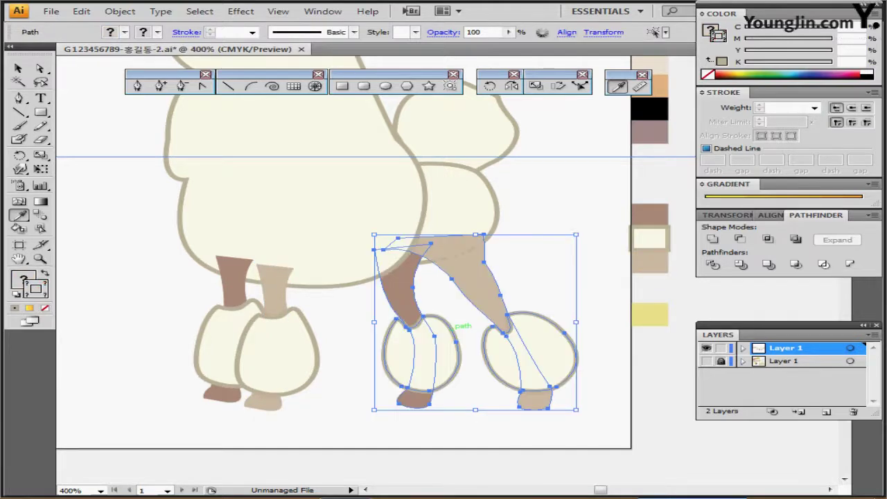
pyautogui.hotkey('ctrl', 'shift', ']')
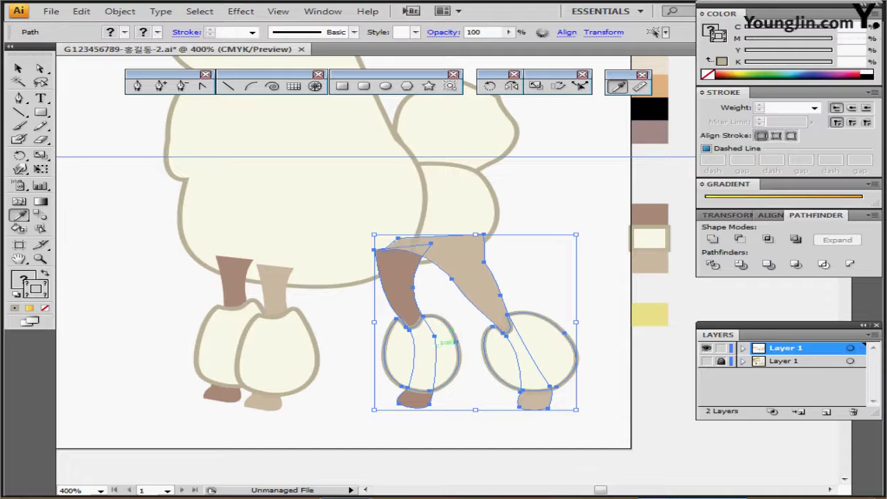
pyautogui.moveTo(148, 288); pyautogui.dragTo(540, 403)
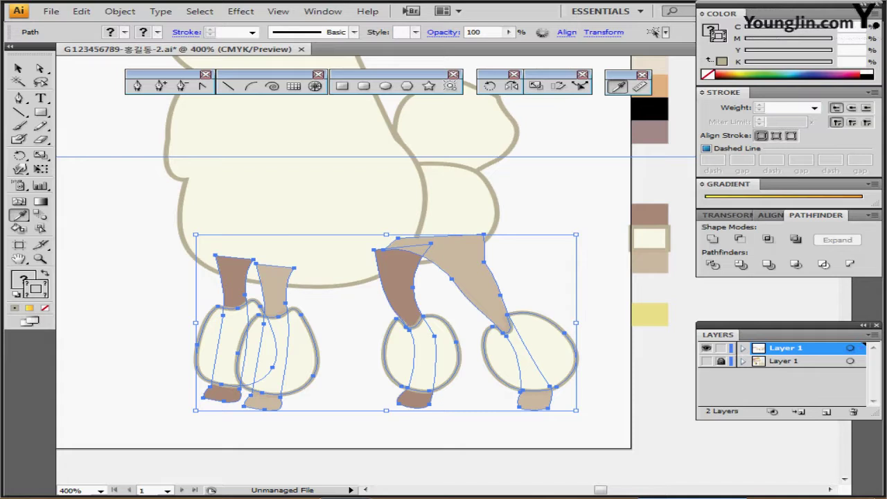
pyautogui.hotkey('ctrl', 'shift', '[')
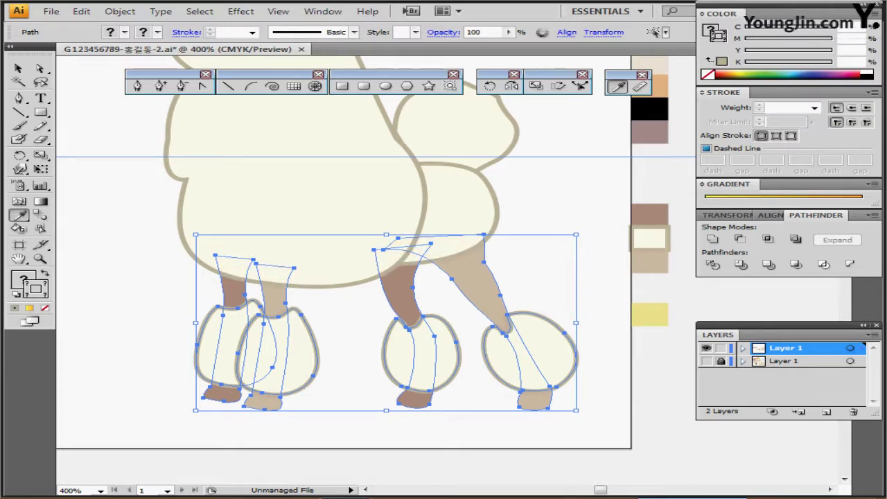
pyautogui.hotkey('ctrl', 'shift', 'a')
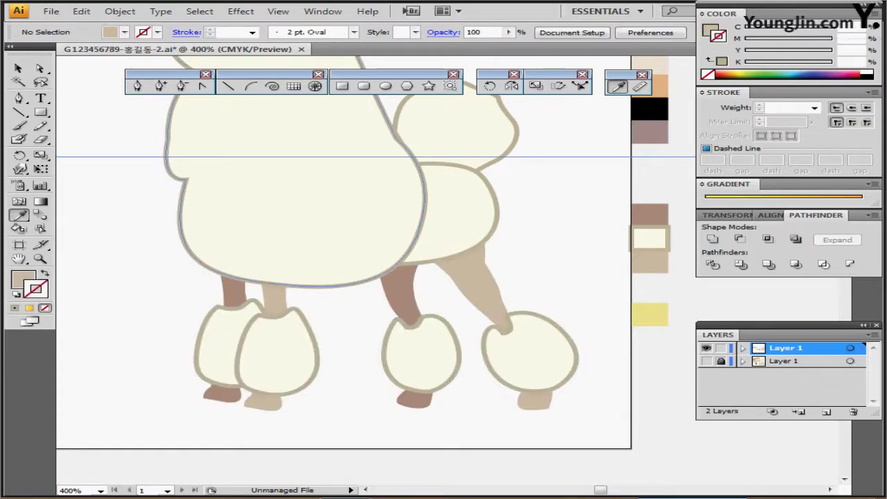
# Step: Show the sketch layer again, unlock it and display the poodle's head area in outline
pyautogui.moveTo(326, 208); pyautogui.dragTo(331, 306)
pyautogui.scroll(2, 375, 271)
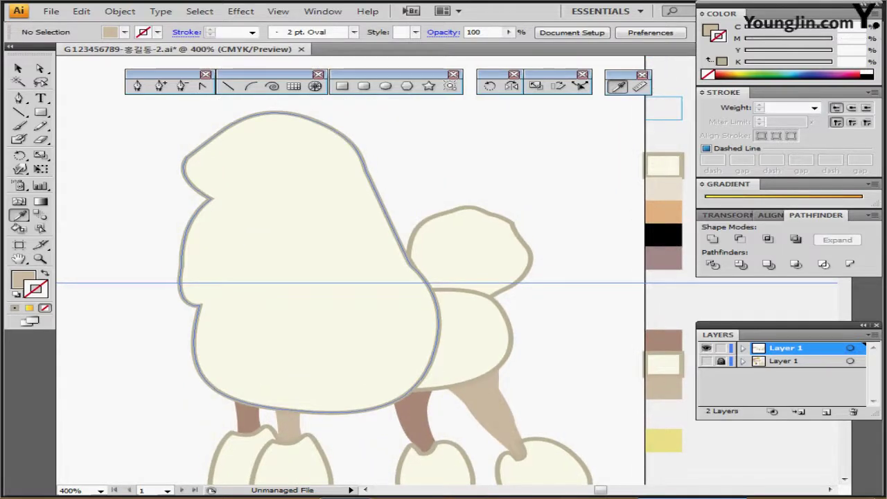
pyautogui.hotkey('ctrl', '+')
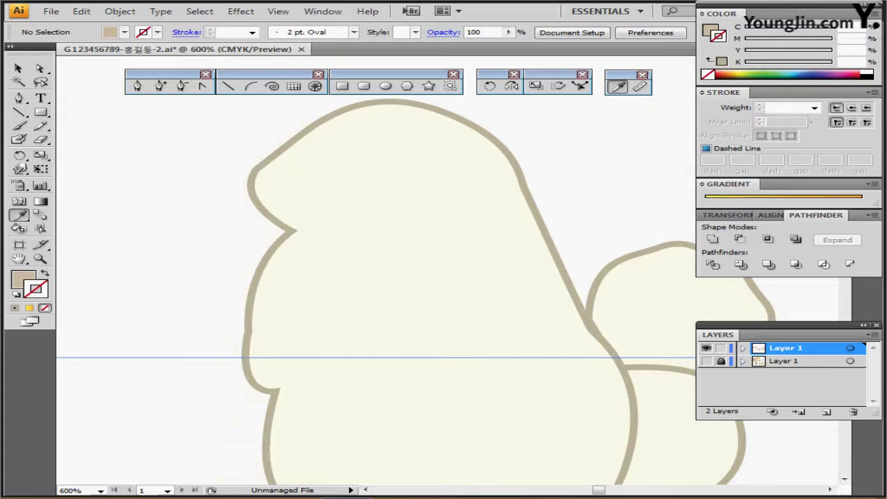
pyautogui.moveTo(443, 291); pyautogui.dragTo(333, 250)
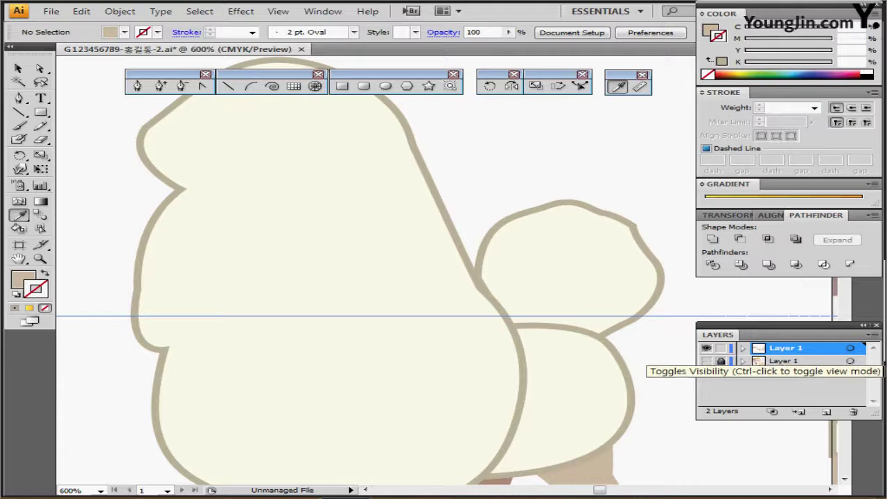
pyautogui.click(707, 361)
pyautogui.hotkey('ctrl', 'y')
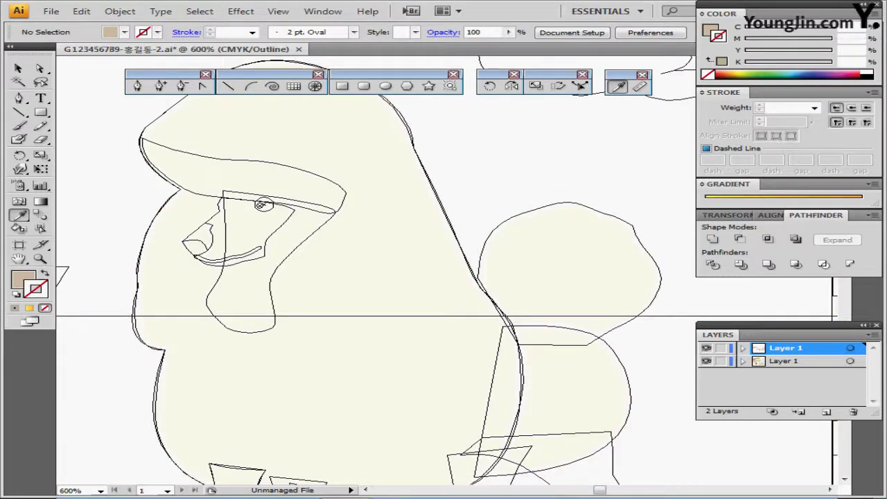
# Step: Copy the fringe and ear shapes from the sketch layer, then hide that layer and return to preview
pyautogui.click(341, 201)
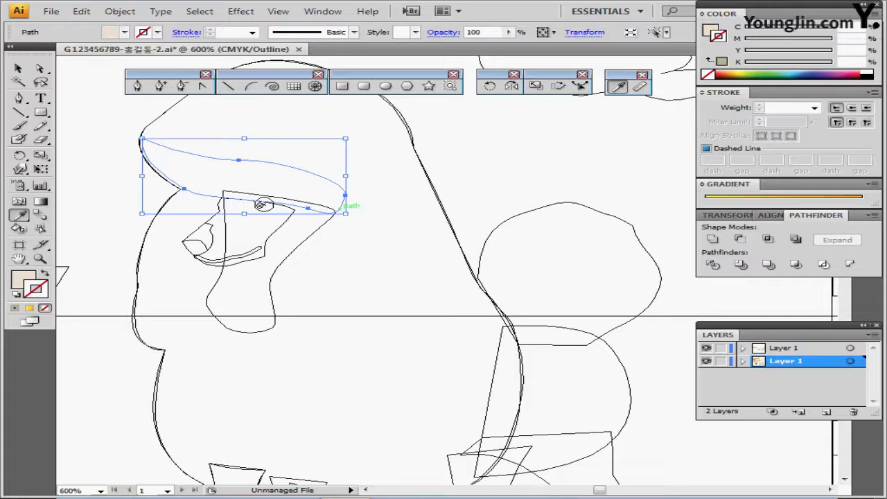
pyautogui.keyDown('ctrl'); pyautogui.keyDown('shift'); pyautogui.click(323, 224); pyautogui.keyUp('shift'); pyautogui.keyUp('ctrl')
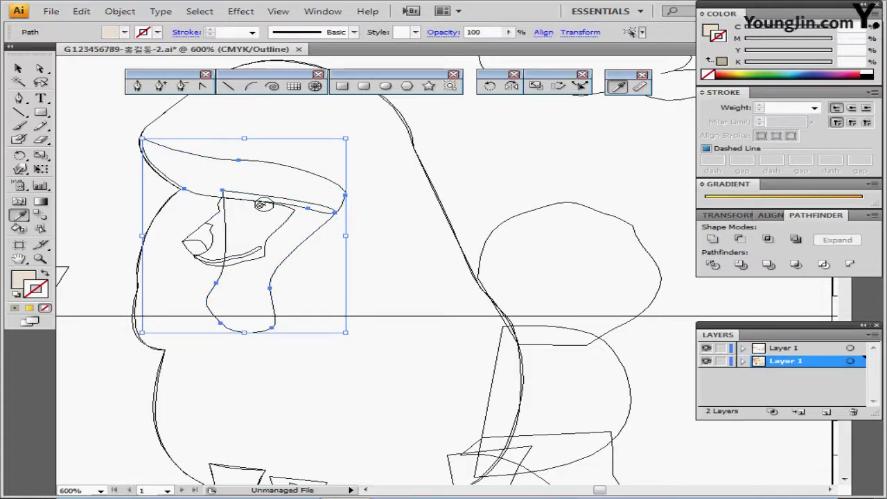
pyautogui.press('Delete')
pyautogui.hotkey('ctrl', 'y')
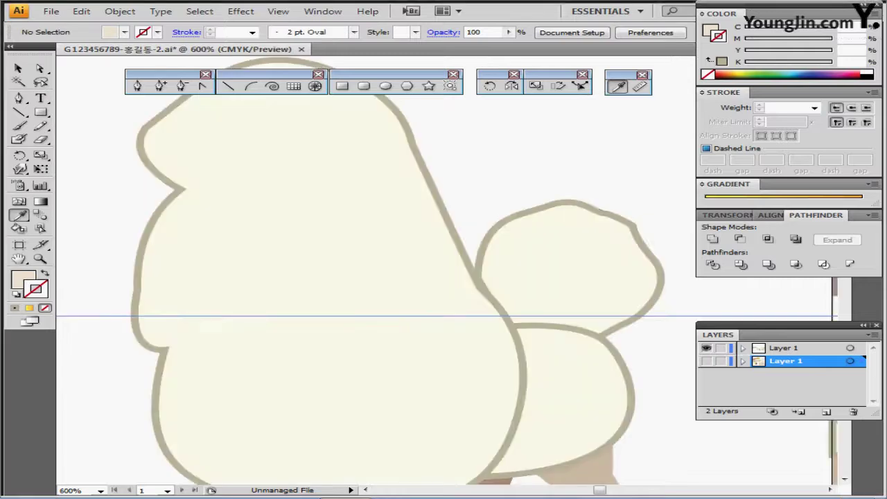
# Step: Paste the beige shading shape into the upper layer, over the poodle's head and ear, and deselect it
pyautogui.hotkey('ctrl', 'v')
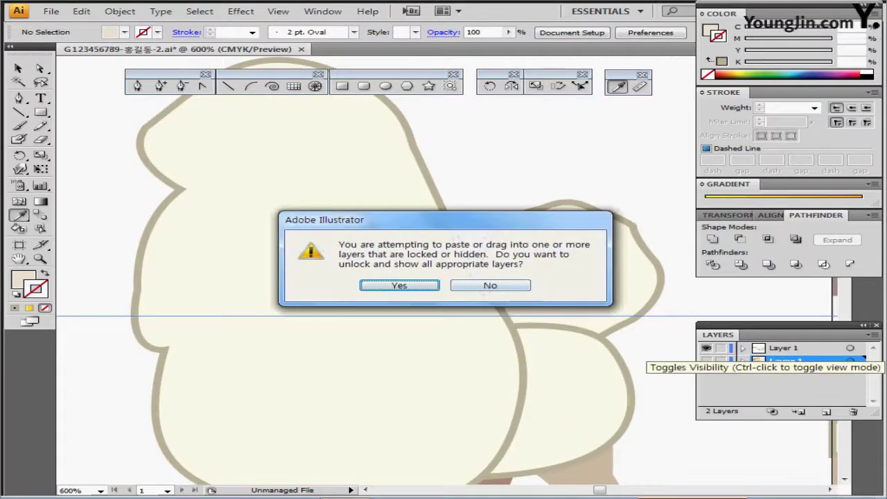
pyautogui.press('Return')
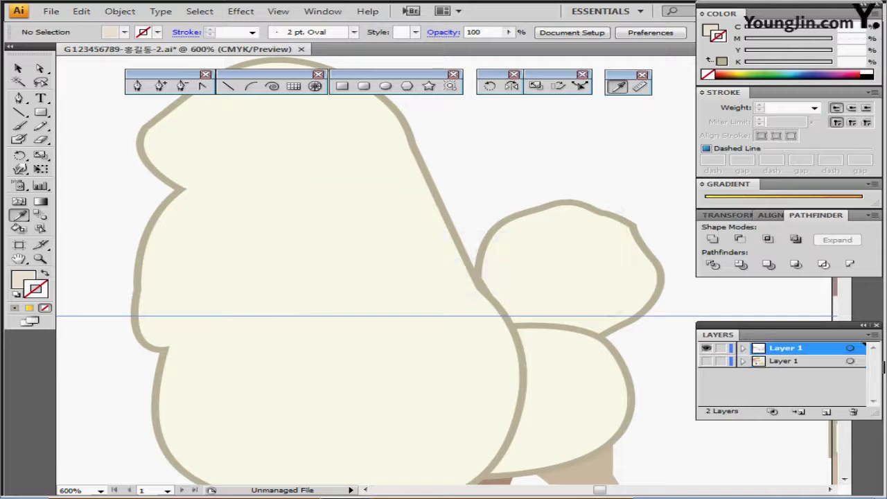
pyautogui.hotkey('ctrl', 'shift', 'a')
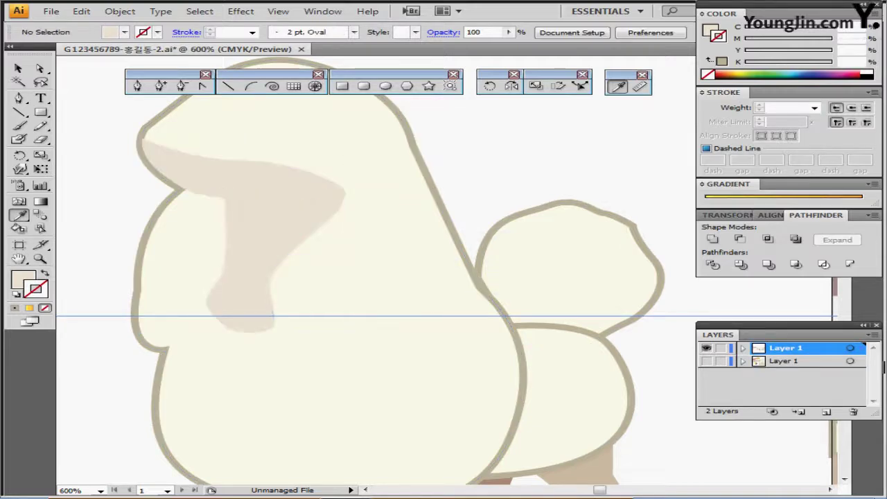
# Step: Switch the artwork to outline view and show the lower layer around the dog's face for tracing
pyautogui.hotkey('ctrl', 'y')
pyautogui.click(706, 361)
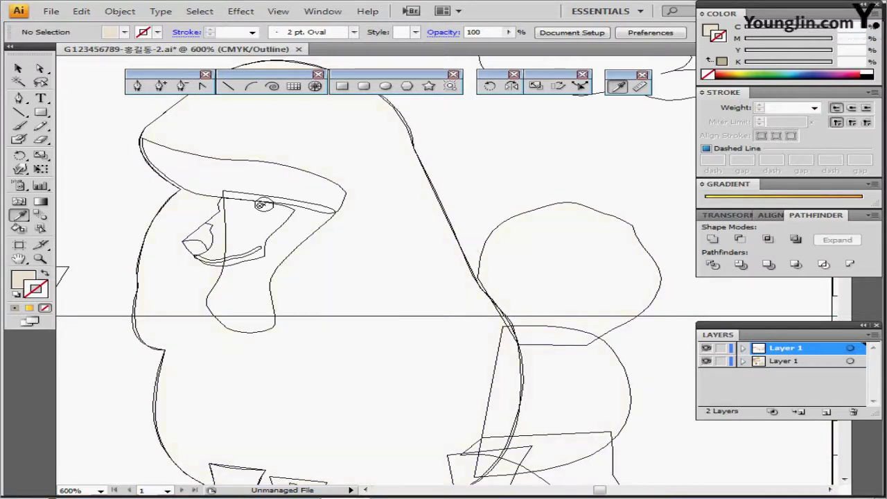
pyautogui.scroll(2, 277, 299)
pyautogui.moveTo(619, 69); pyautogui.dragTo(380, 167)
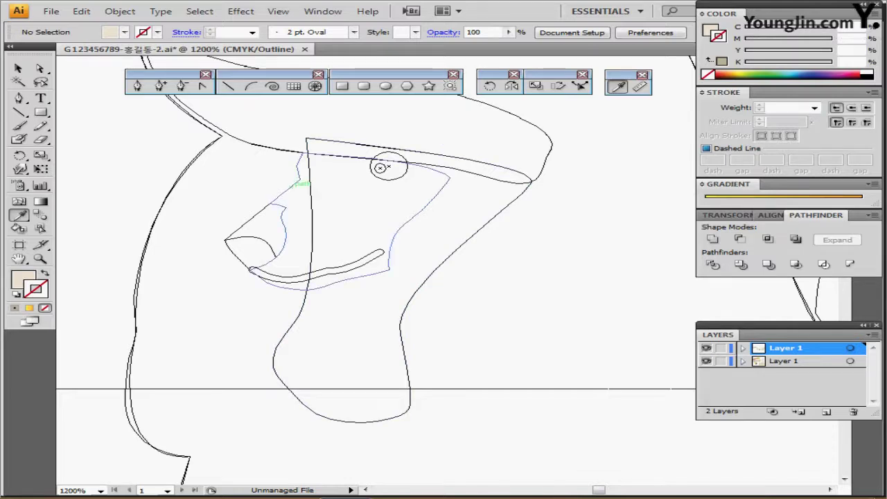
# Step: Sample the tan fill from the face shape on the lower layer and lock that layer
pyautogui.doubleClick(294, 185)
pyautogui.keyDown('ctrl'); pyautogui.click(294, 185); pyautogui.keyUp('ctrl')
pyautogui.press('Escape')
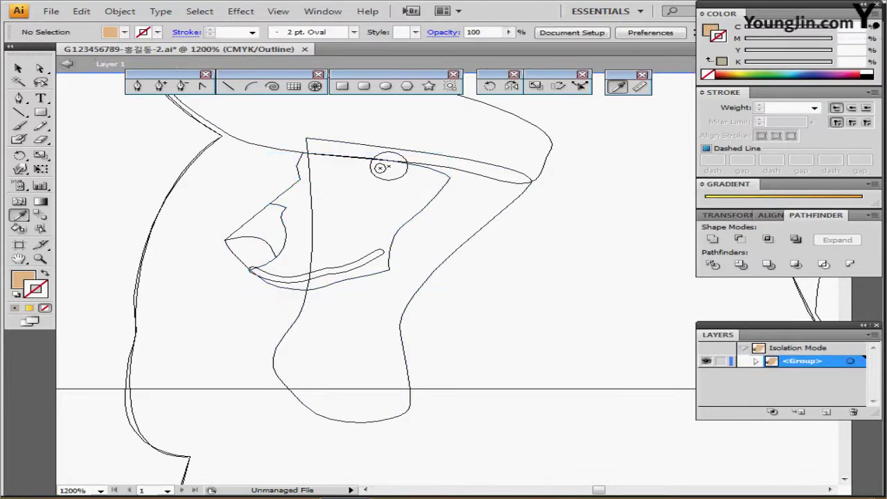
pyautogui.press('Escape')
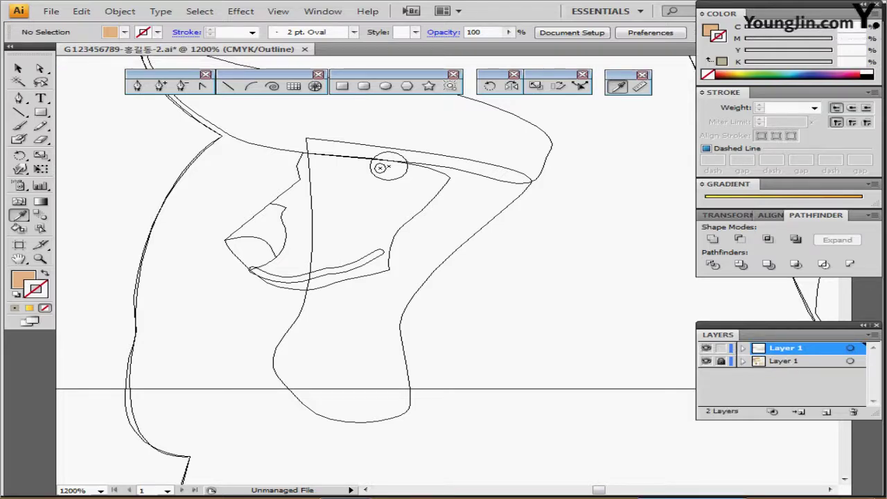
# Step: Trace the dog's face and muzzle outline with the Pen tool as a closed path, following the lower layer's shape
pyautogui.press('p')
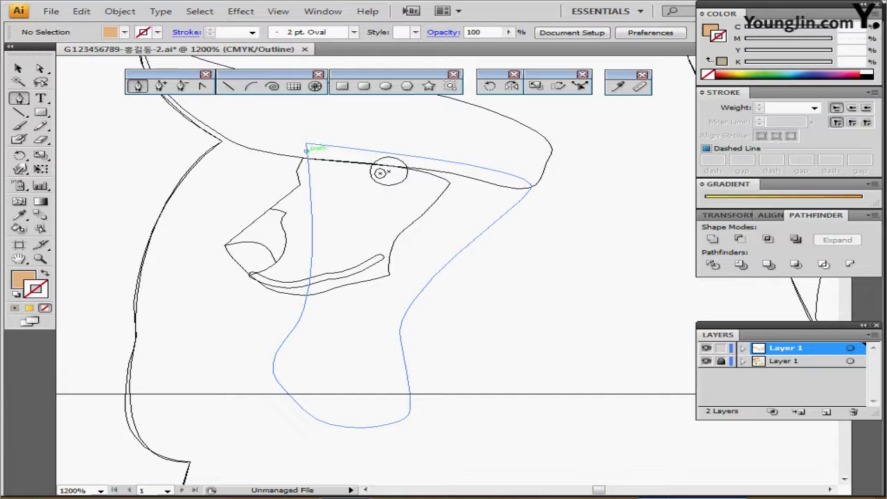
pyautogui.click(307, 150)
pyautogui.click(296, 172)
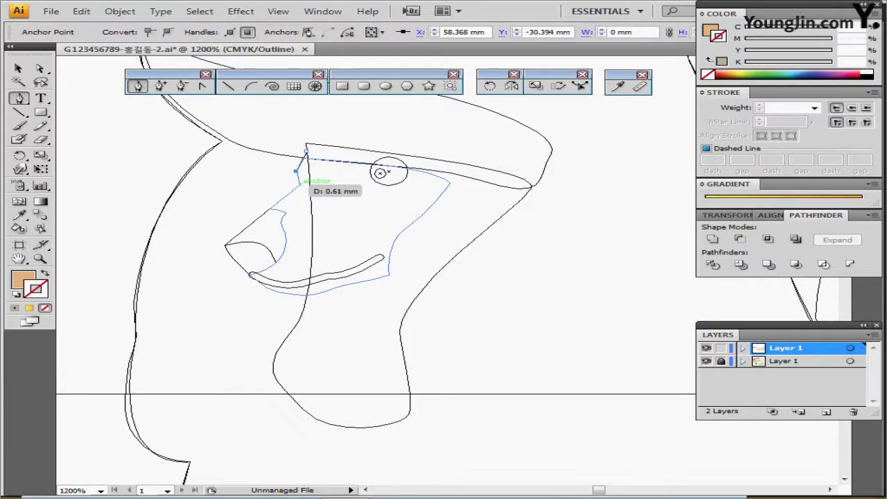
pyautogui.click(300, 185)
pyautogui.click(224, 245)
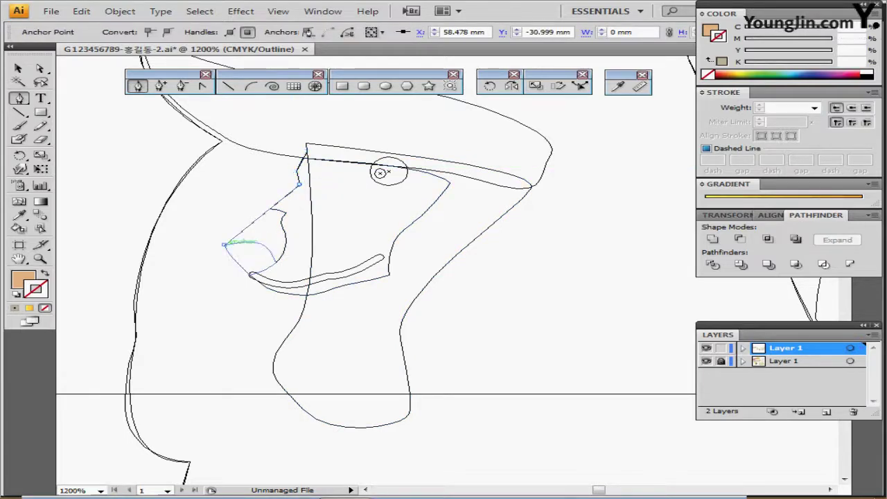
pyautogui.moveTo(266, 287); pyautogui.dragTo(401, 231)
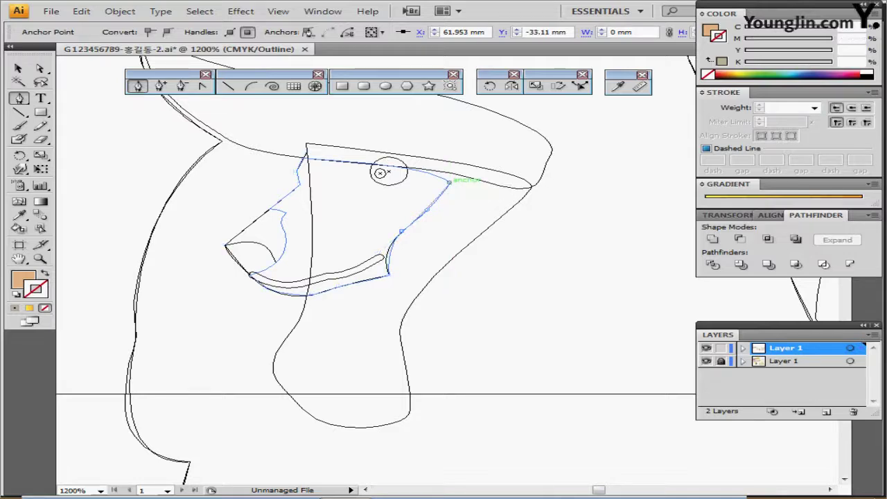
pyautogui.click(449, 182)
pyautogui.moveTo(380, 173)
pyautogui.mouseDown()
pyautogui.moveTo(388, 168)
pyautogui.moveTo(380, 172)
pyautogui.mouseUp()
pyautogui.moveTo(307, 162); pyautogui.dragTo(282, 162)
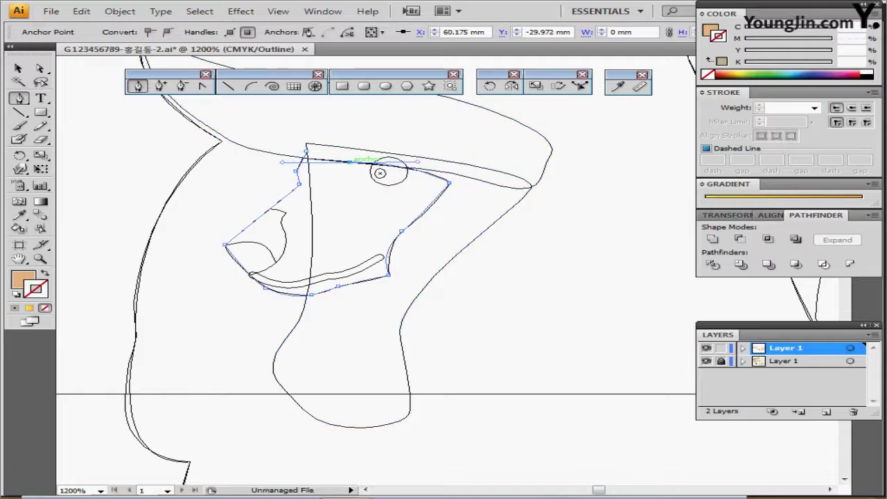
pyautogui.click(349, 163)
pyautogui.click(306, 152)
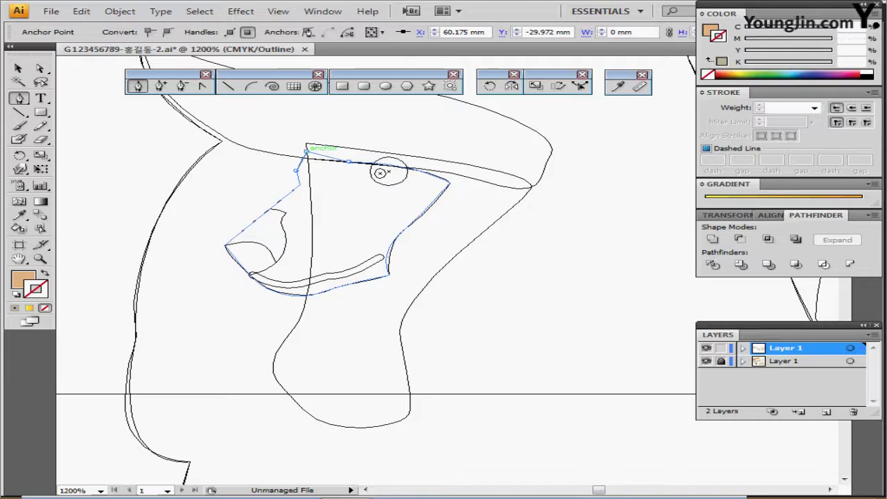
pyautogui.keyDown('ctrl'); pyautogui.click(380, 173); pyautogui.keyUp('ctrl')
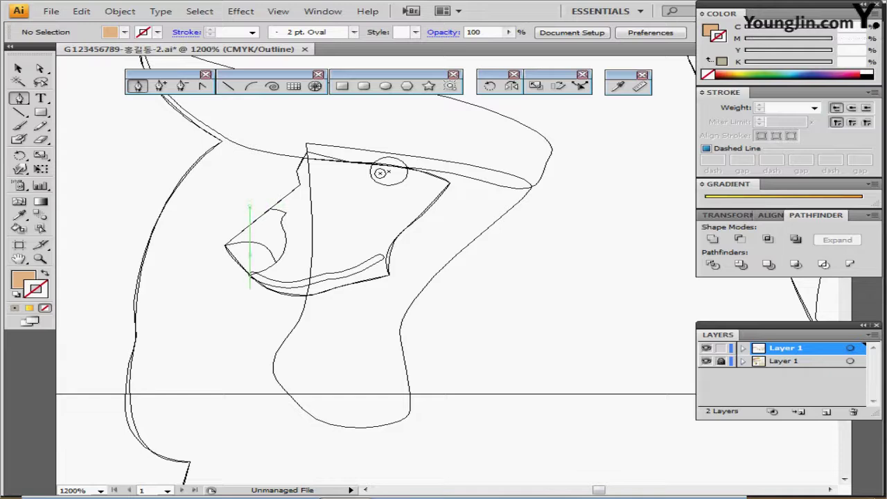
# Step: Draw an open curved path across the muzzle, extending past the face outline at both ends
pyautogui.click(248, 206)
pyautogui.moveTo(284, 210); pyautogui.dragTo(294, 218)
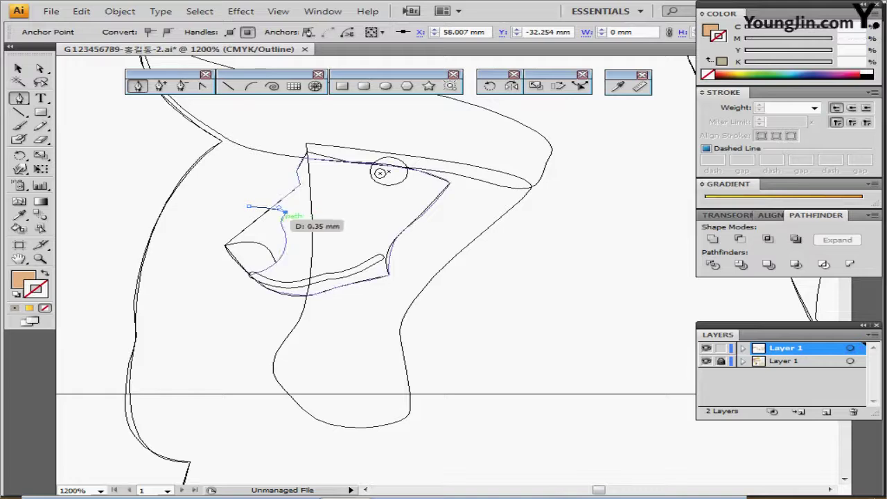
pyautogui.moveTo(275, 259)
pyautogui.mouseDown()
pyautogui.moveTo(253, 272)
pyautogui.moveTo(279, 260)
pyautogui.mouseUp()
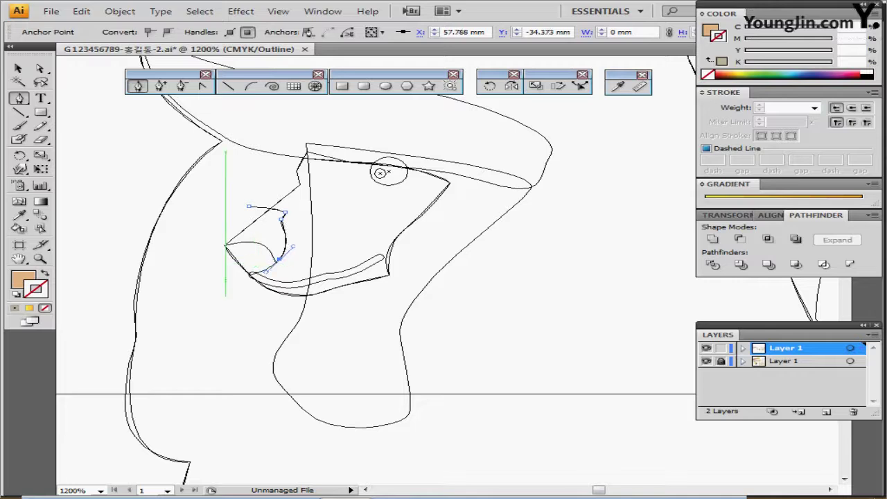
pyautogui.keyDown('ctrl'); pyautogui.click(225, 282); pyautogui.keyUp('ctrl')
pyautogui.keyDown('ctrl'); pyautogui.click(285, 243); pyautogui.keyUp('ctrl')
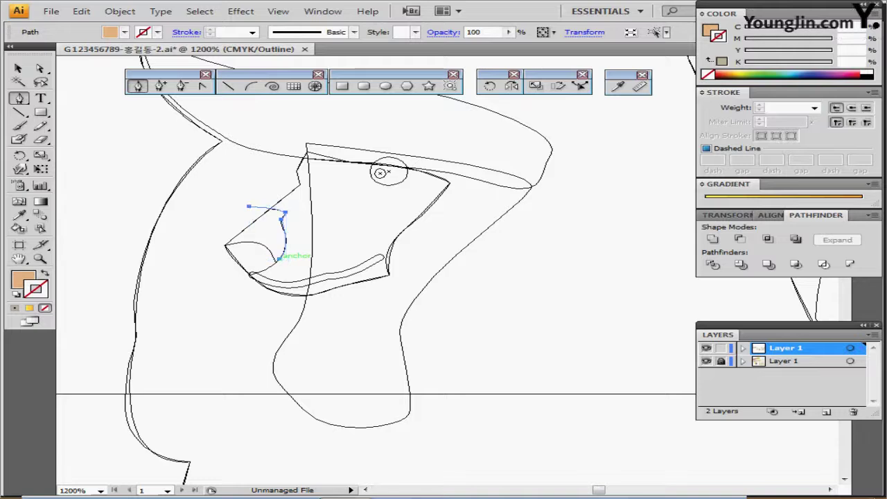
pyautogui.moveTo(281, 258); pyautogui.dragTo(265, 271)
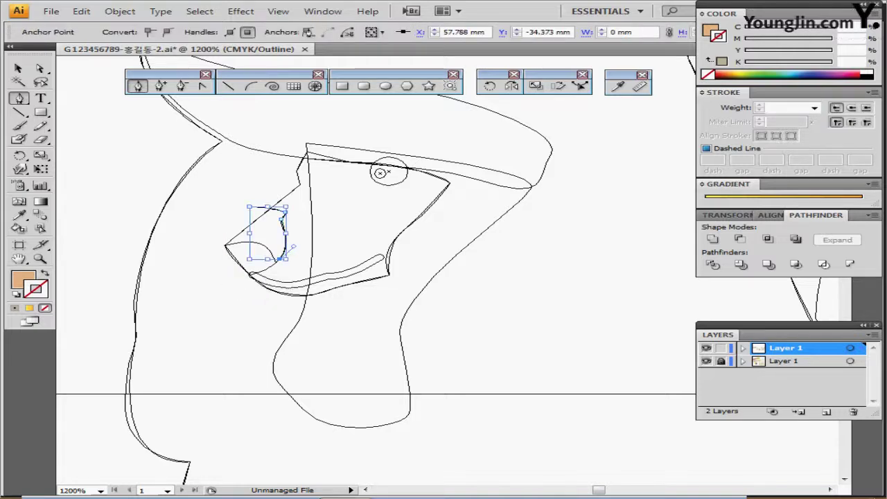
pyautogui.click(280, 259)
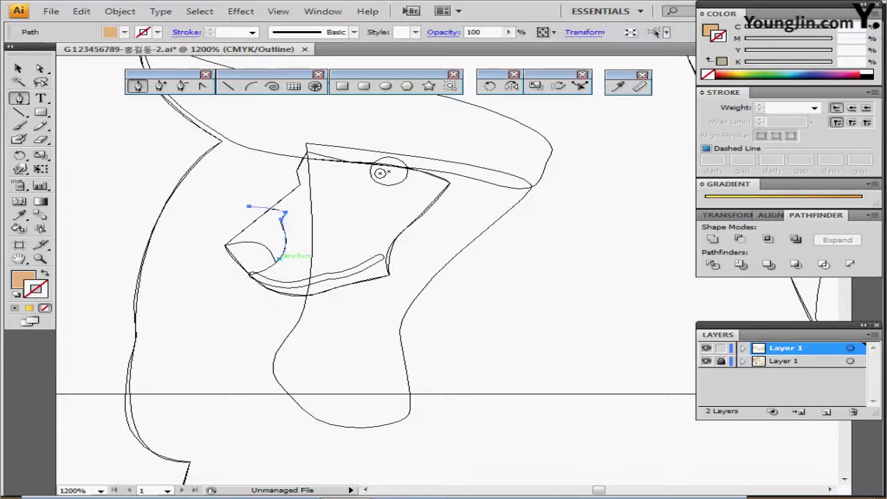
pyautogui.moveTo(280, 258); pyautogui.dragTo(204, 283)
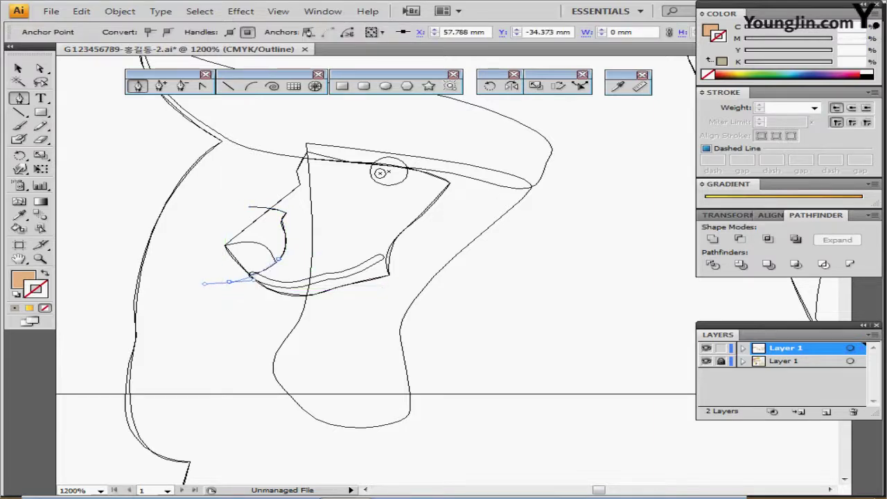
pyautogui.hotkey('ctrl', 'shift', 'a')
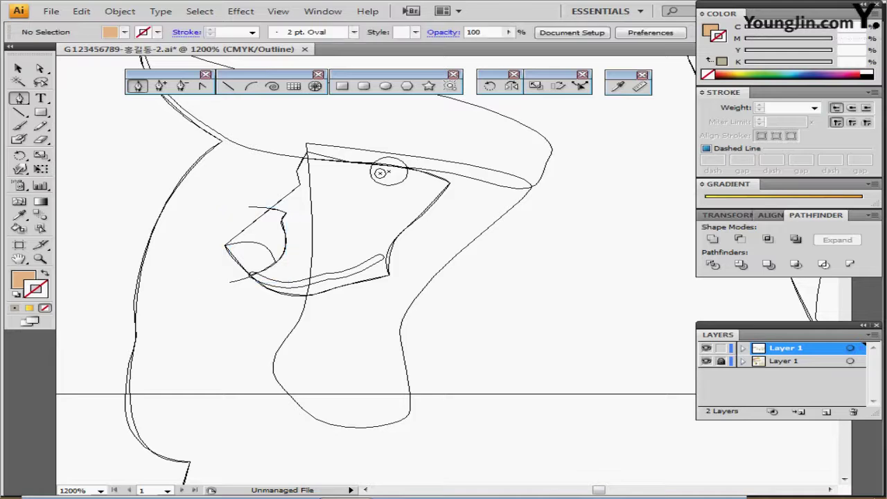
# Step: Draw a second open curve along the nose tip, running from outside the face outline across the first muzzle curve
pyautogui.click(206, 249)
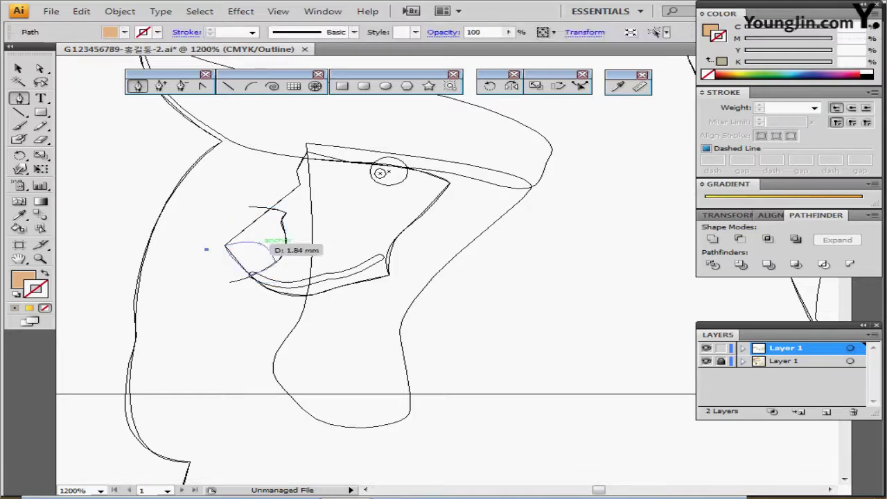
pyautogui.moveTo(270, 242); pyautogui.dragTo(282, 274)
pyautogui.click(284, 275)
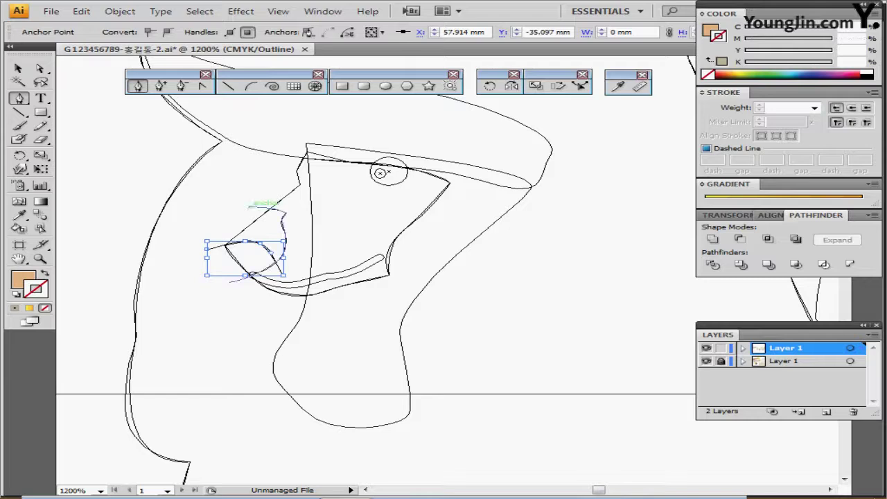
# Step: Give both muzzle curves no fill and a blue stroke, viewing them in preview with the lower layer hidden
pyautogui.keyDown('ctrl'); pyautogui.keyDown('shift'); pyautogui.click(249, 206); pyautogui.keyUp('shift'); pyautogui.keyUp('ctrl')
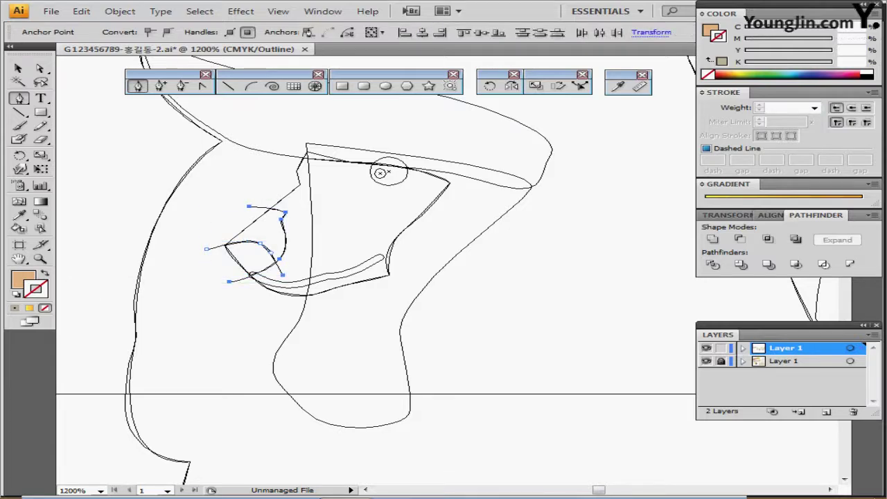
pyautogui.hotkey('shift', 'x')
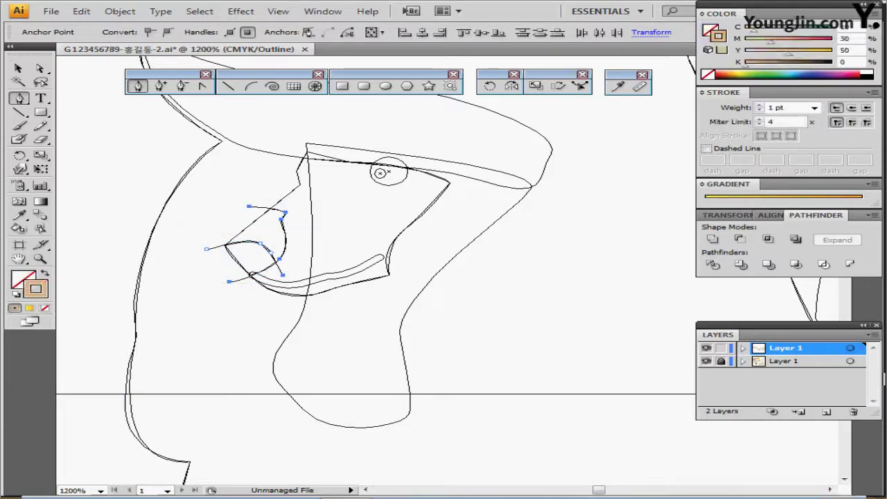
pyautogui.hotkey('ctrl', 'y')
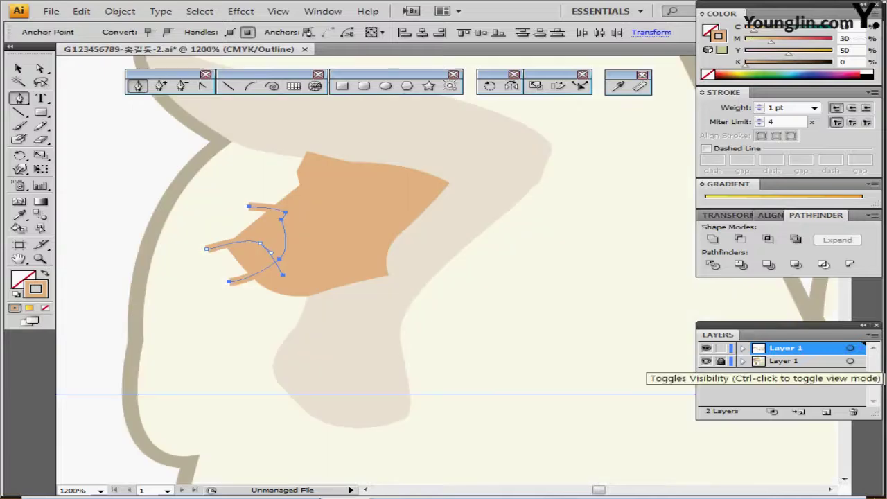
pyautogui.click(706, 361)
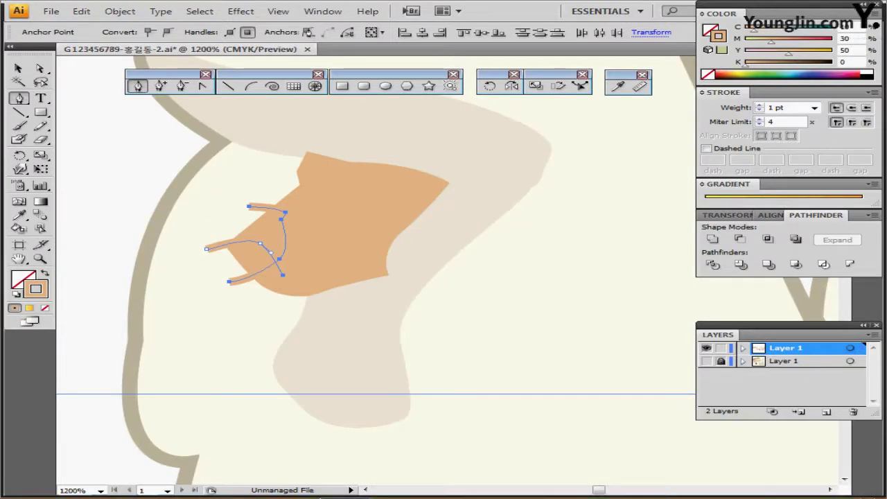
pyautogui.click(808, 74)
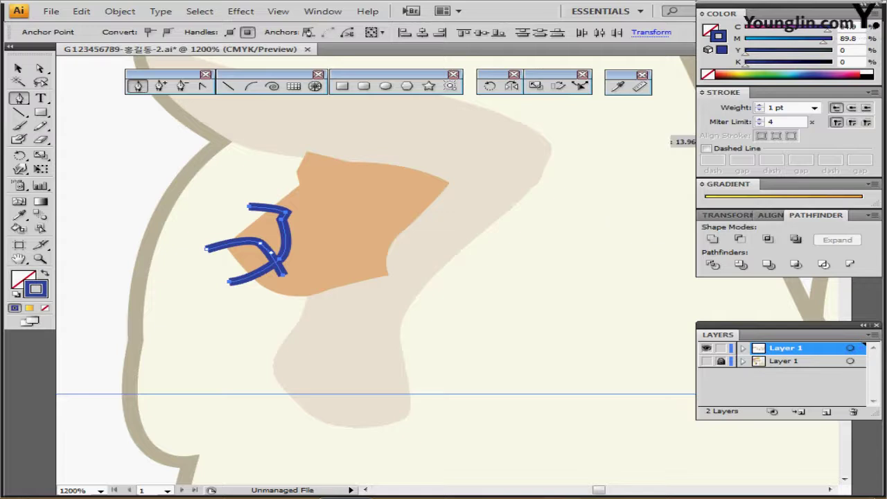
# Step: Divide the tan face shape along the two muzzle curves using Pathfinder Divide
pyautogui.hotkey('ctrl', '-')
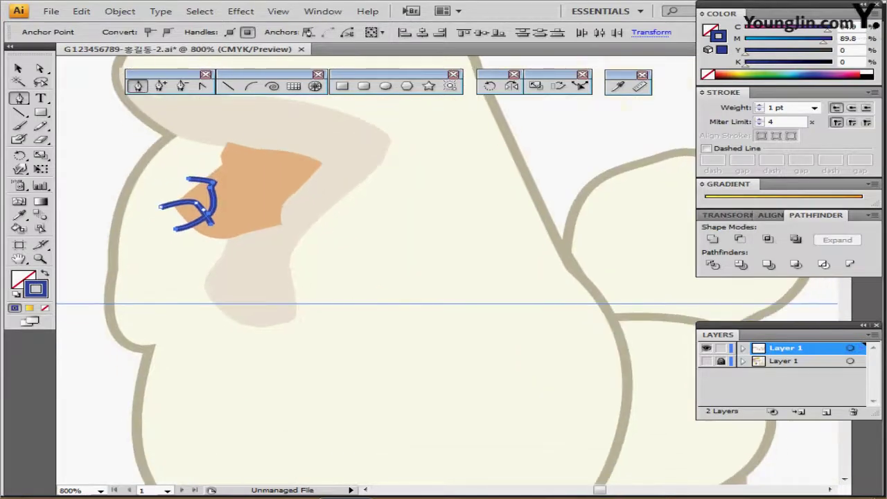
pyautogui.keyDown('ctrl'); pyautogui.keyDown('shift'); pyautogui.click(253, 190); pyautogui.keyUp('shift'); pyautogui.keyUp('ctrl')
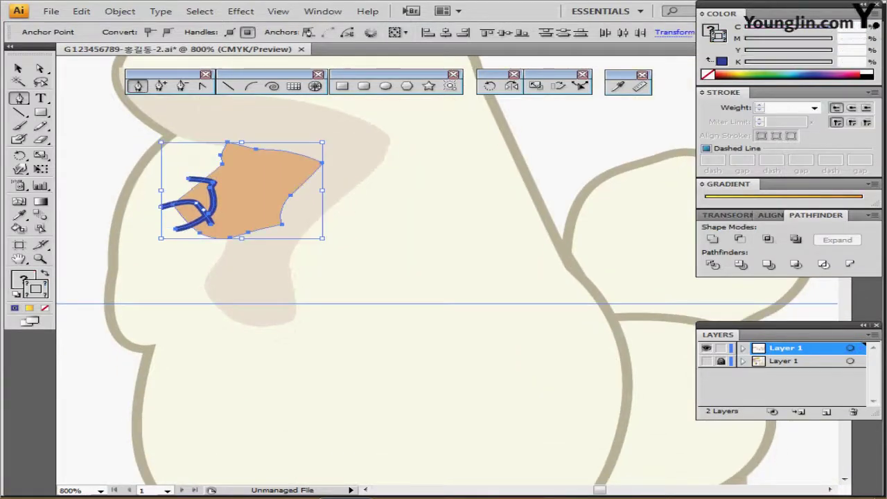
pyautogui.click(712, 264)
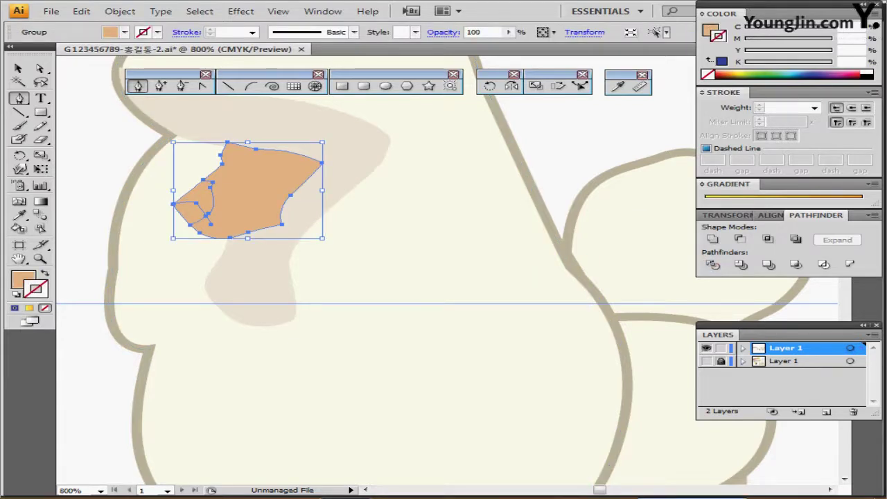
# Step: Isolate the divided face group and fill the nose tip piece with black, sampled from the reference black swatch
pyautogui.keyDown('ctrl'); pyautogui.doubleClick(253, 190); pyautogui.keyUp('ctrl')
pyautogui.moveTo(280, 200); pyautogui.dragTo(322, 253)
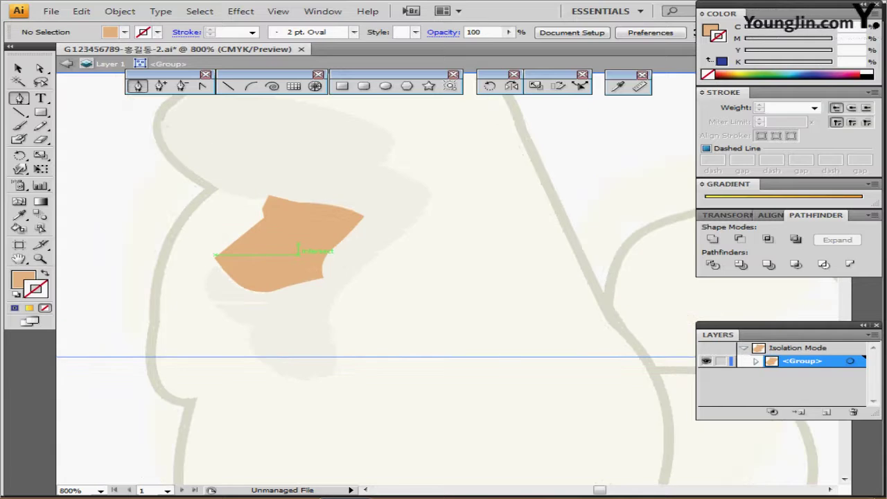
pyautogui.keyDown('ctrl'); pyautogui.click(308, 260); pyautogui.keyUp('ctrl')
pyautogui.keyDown('ctrl'); pyautogui.keyDown('alt'); pyautogui.click(369, 253); pyautogui.keyUp('alt'); pyautogui.keyUp('ctrl')
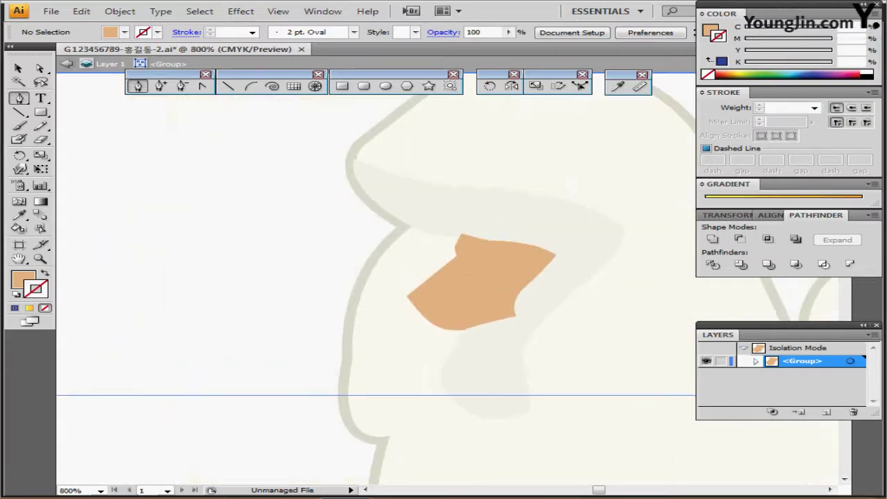
pyautogui.keyDown('ctrl'); pyautogui.keyDown('alt'); pyautogui.click(371, 254); pyautogui.keyUp('alt'); pyautogui.keyUp('ctrl')
pyautogui.keyDown('ctrl'); pyautogui.keyDown('alt'); pyautogui.click(420, 366); pyautogui.keyUp('alt'); pyautogui.keyUp('ctrl')
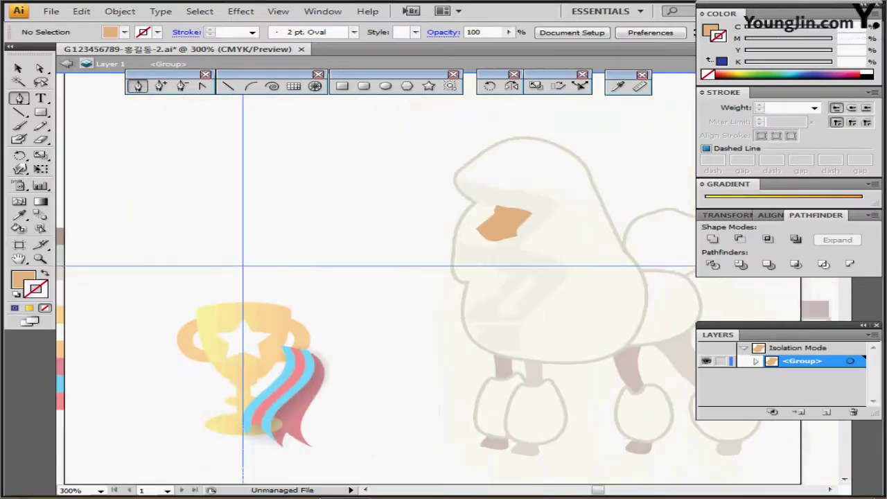
pyautogui.moveTo(420, 365); pyautogui.dragTo(305, 386)
pyautogui.hotkey('ctrl', '=')
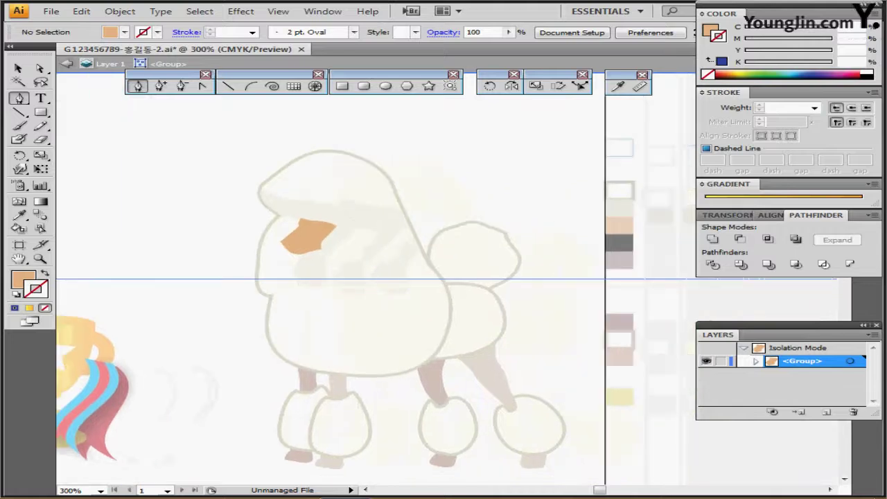
pyautogui.scroll(1, 361, 236)
pyautogui.moveTo(578, 279); pyautogui.dragTo(339, 225)
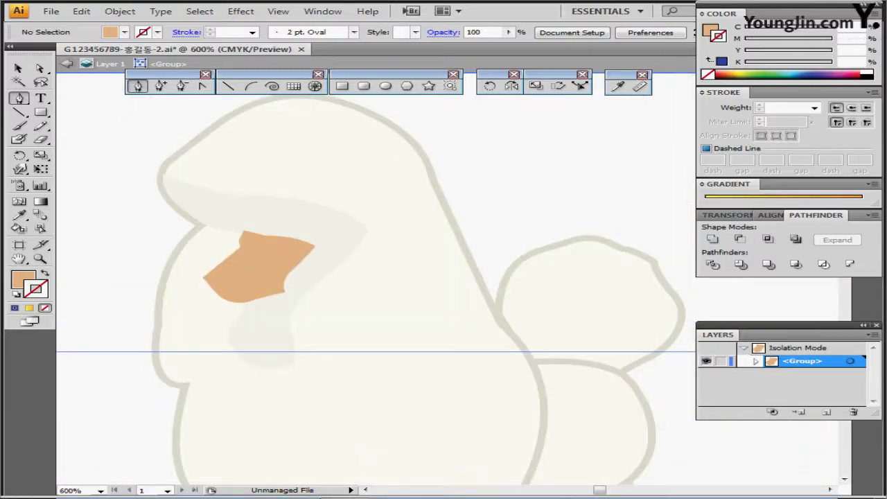
pyautogui.scroll(-2, 338, 225)
pyautogui.moveTo(496, 338); pyautogui.dragTo(262, 195)
pyautogui.scroll(1, 374, 278)
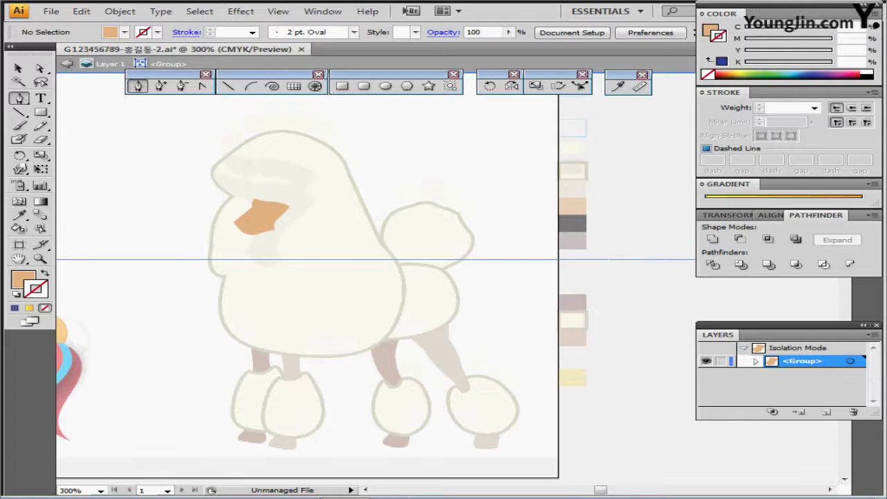
pyautogui.click(238, 223)
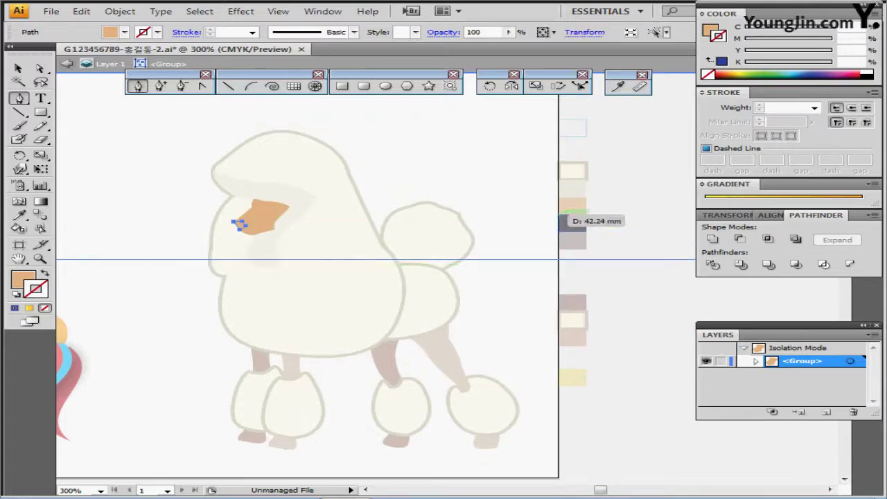
pyautogui.press('i')
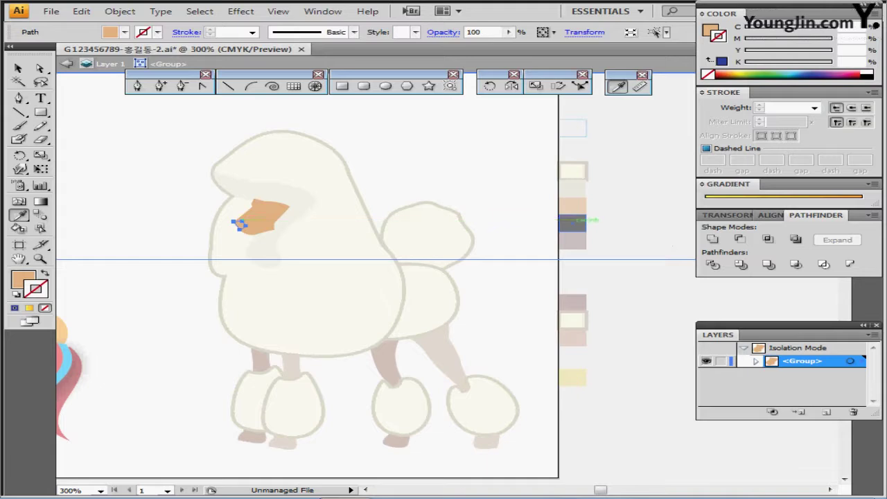
pyautogui.click(572, 222)
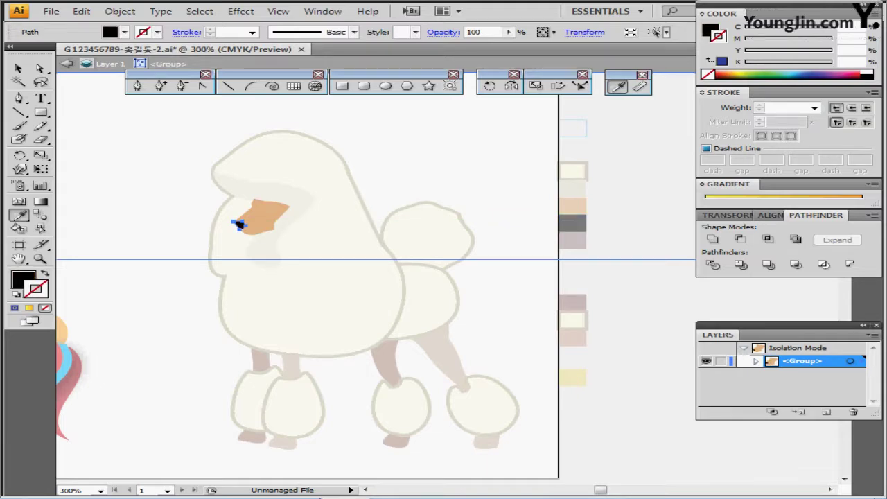
pyautogui.press('x')
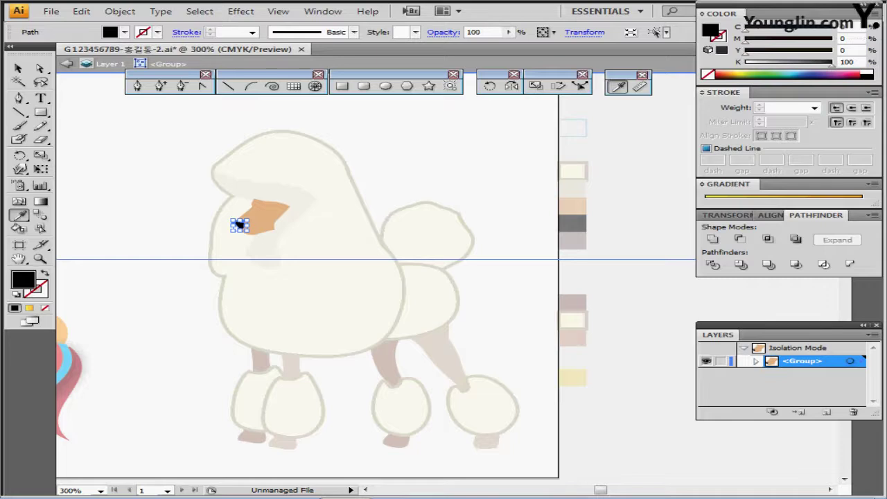
# Step: Fill the nose bridge piece above the black tip with the mauve sampled from the swatch below the black one
pyautogui.keyDown('ctrl'); pyautogui.doubleClick(314, 261); pyautogui.keyUp('ctrl')
pyautogui.moveTo(507, 221); pyautogui.dragTo(176, 206)
pyautogui.keyDown('ctrl'); pyautogui.click(244, 199); pyautogui.keyUp('ctrl')
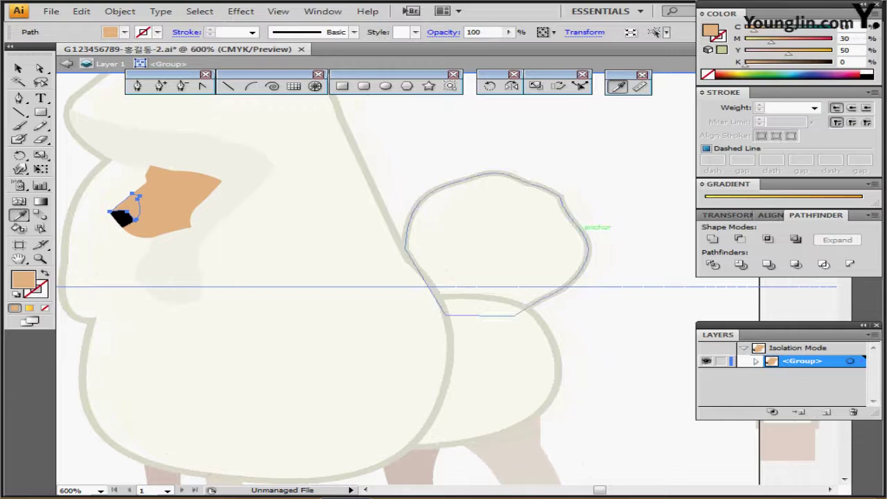
pyautogui.hotkey('ctrl', '-')
pyautogui.moveTo(308, 208); pyautogui.dragTo(411, 189)
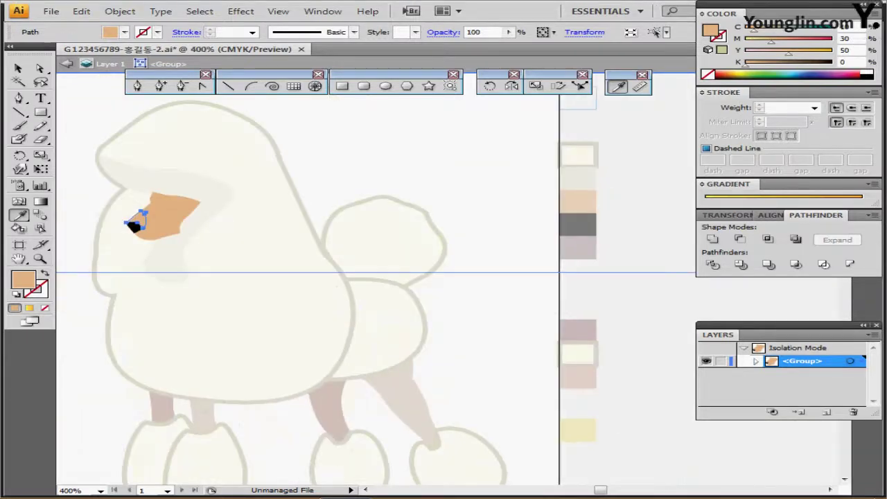
pyautogui.click(578, 248)
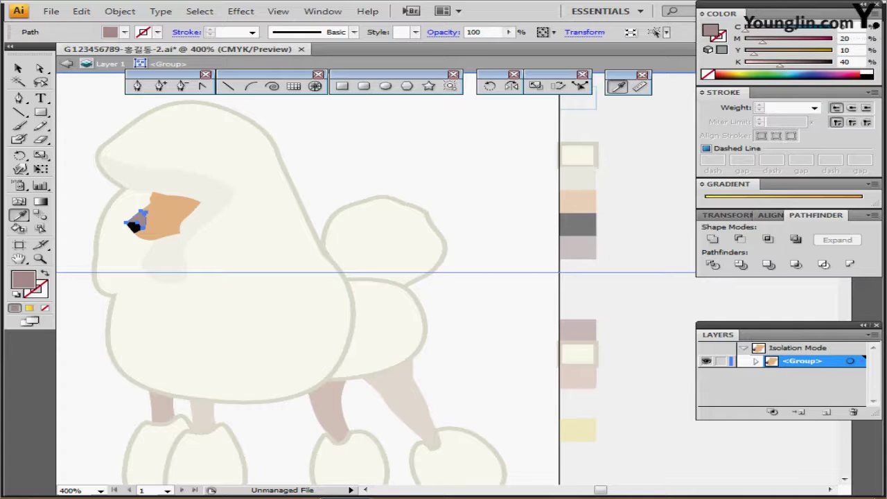
# Step: Check the coloured nose pieces against the tan face piece and leave the group's isolation mode
pyautogui.press('ctrl')
pyautogui.hotkey('ctrl', '+')
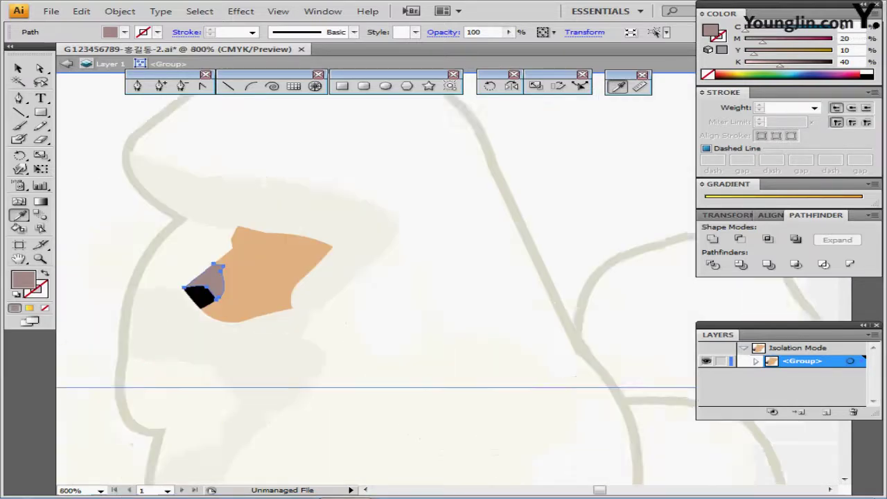
pyautogui.moveTo(357, 232); pyautogui.dragTo(378, 240)
pyautogui.press('ctrl')
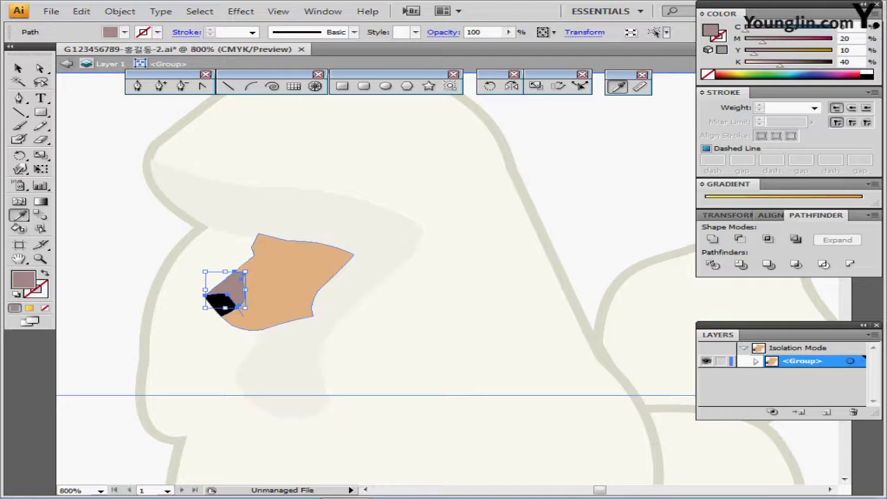
pyautogui.keyDown('ctrl'); pyautogui.click(291, 283); pyautogui.keyUp('ctrl')
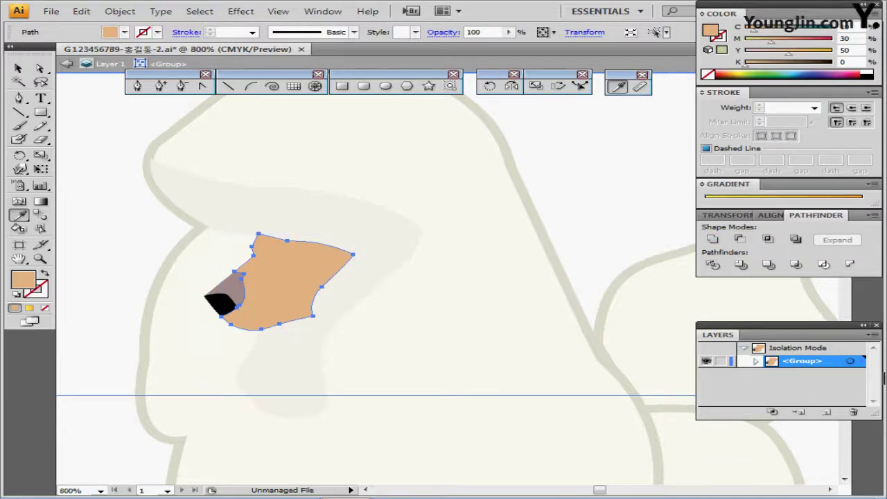
pyautogui.hotkey('ctrl', '-')
pyautogui.moveTo(466, 396); pyautogui.dragTo(438, 388)
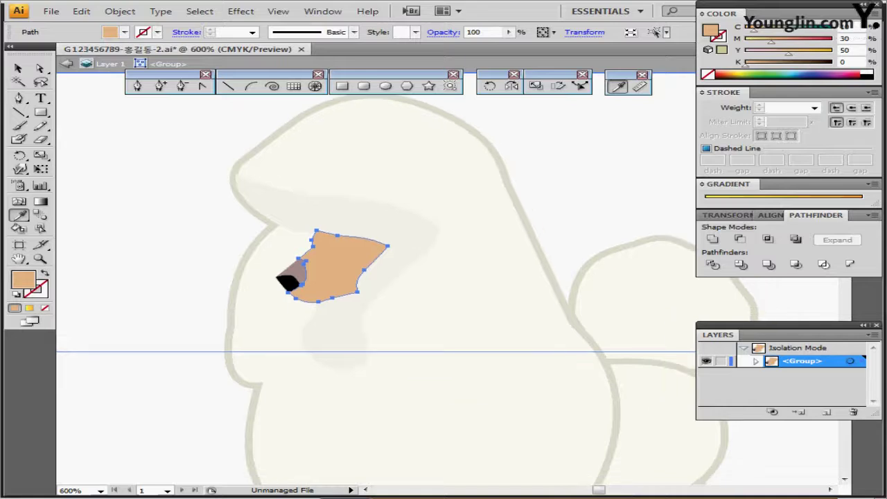
pyautogui.hotkey('ctrl', '+')
pyautogui.hotkey('ctrl', '+')
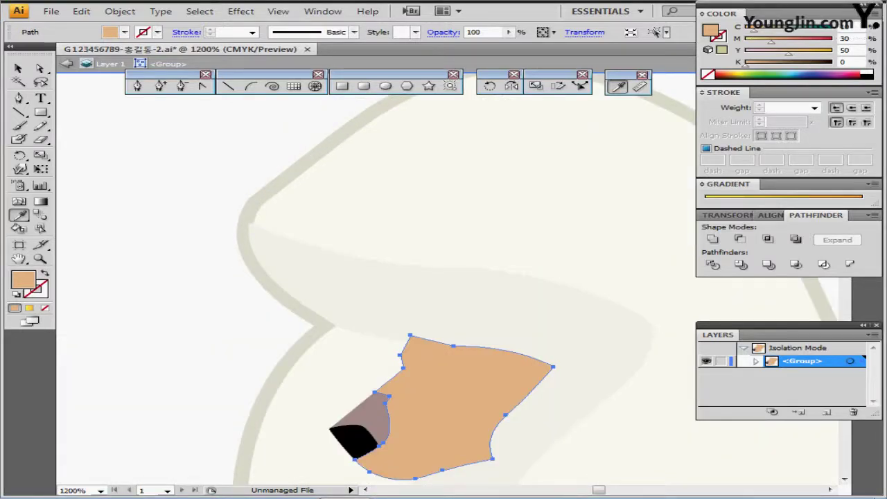
pyautogui.moveTo(478, 389); pyautogui.dragTo(354, 233)
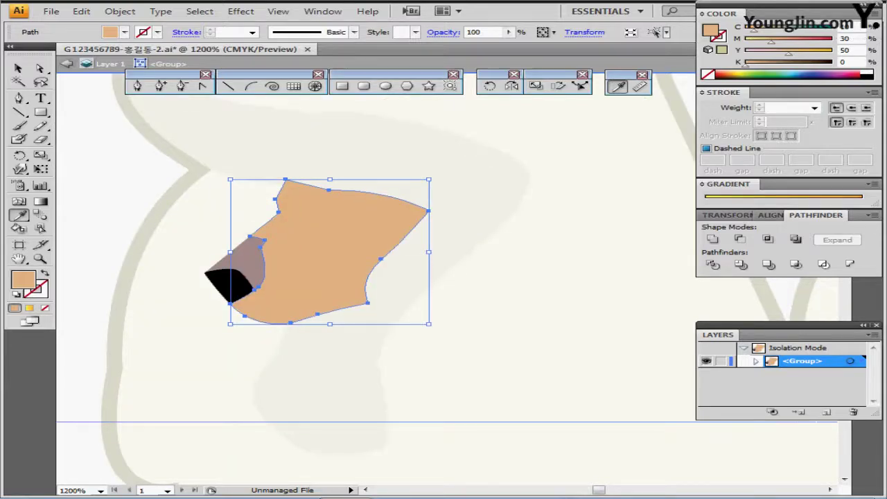
pyautogui.keyDown('ctrl'); pyautogui.doubleClick(472, 347); pyautogui.keyUp('ctrl')
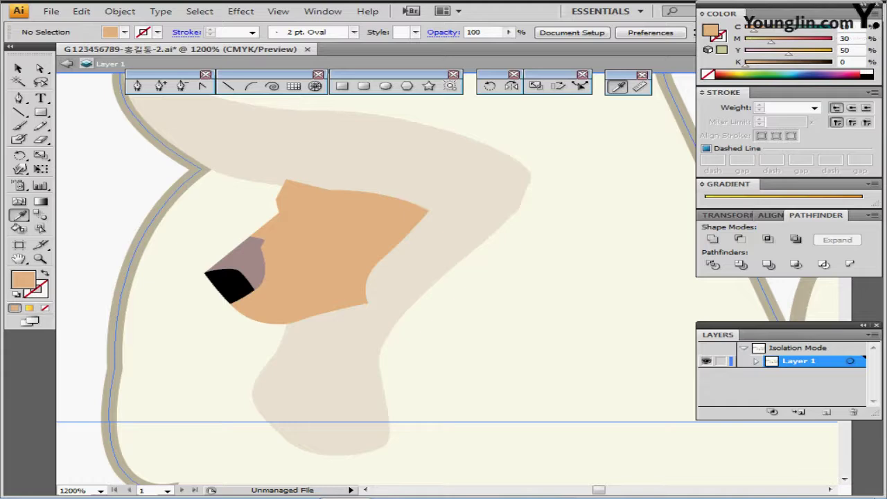
pyautogui.press('Escape')
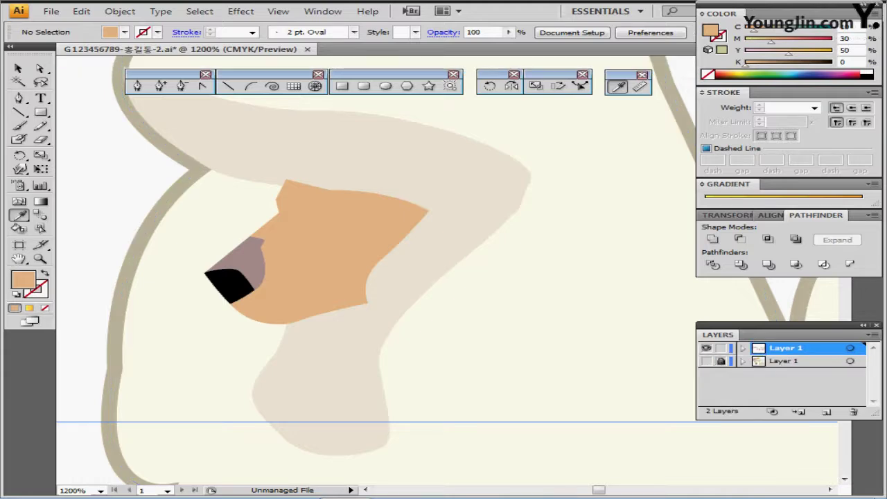
# Step: In outline view, trace an open mouth curve from below the nose to the muzzle's rear edge, with no fill and a tan 1 pt stroke
pyautogui.hotkey('ctrl', 'y')
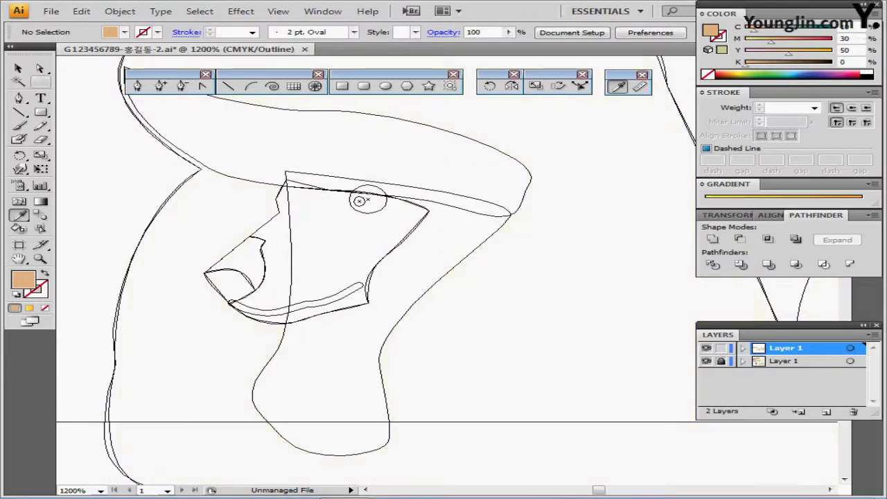
pyautogui.press('p')
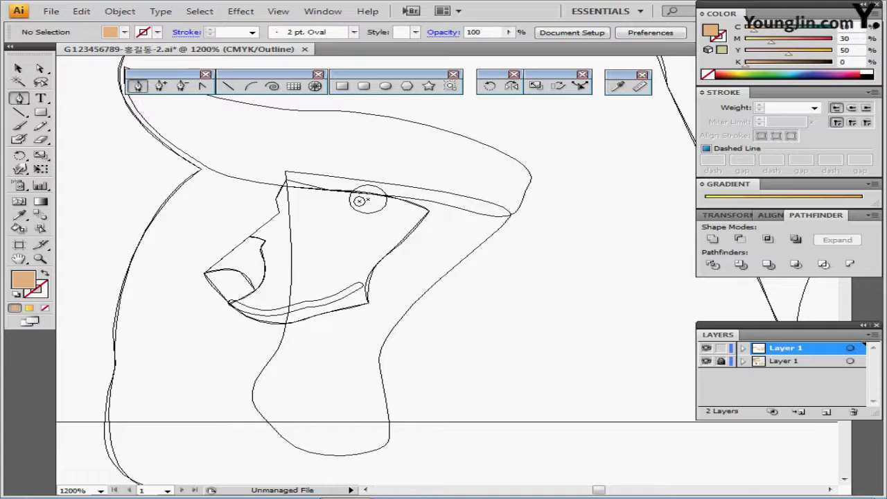
pyautogui.hotkey('shift', 'x')
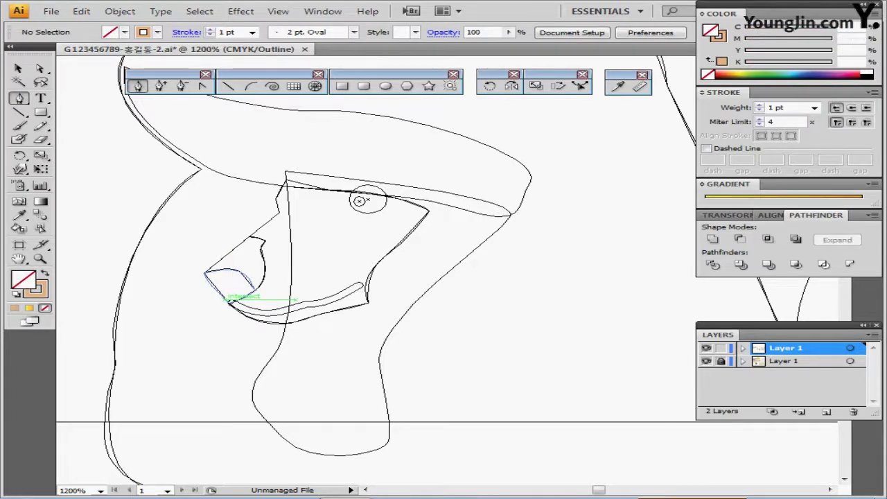
pyautogui.click(215, 296)
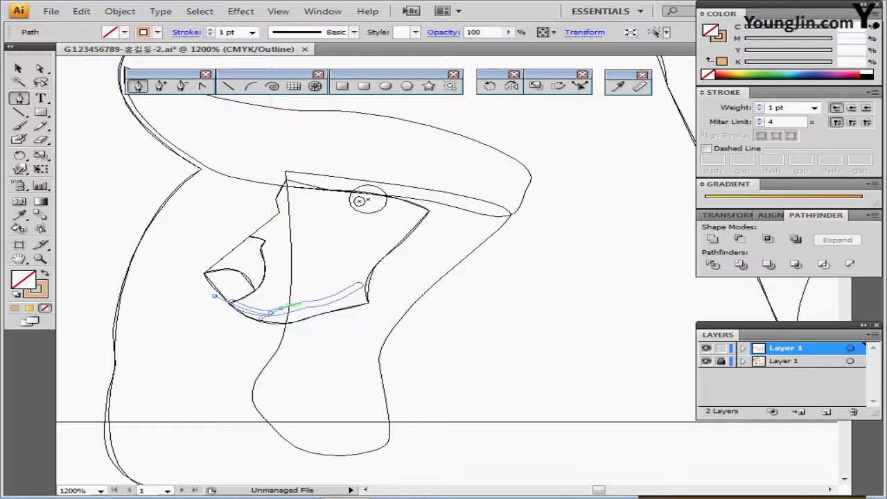
pyautogui.moveTo(271, 314); pyautogui.dragTo(309, 300)
pyautogui.press('a')
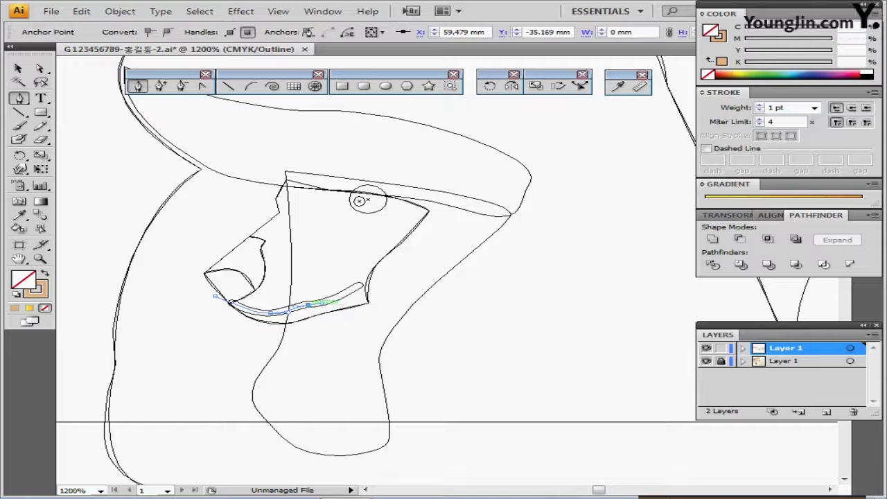
pyautogui.click(308, 301)
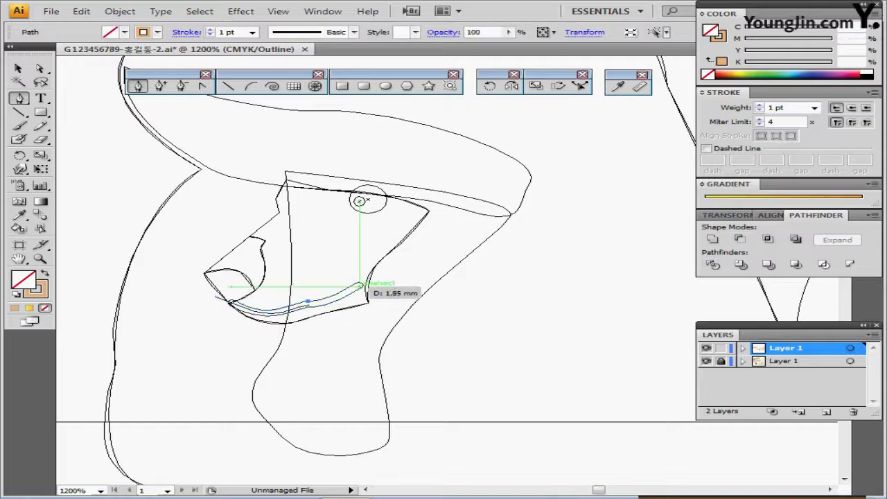
pyautogui.moveTo(360, 285); pyautogui.dragTo(392, 266)
pyautogui.click(309, 305)
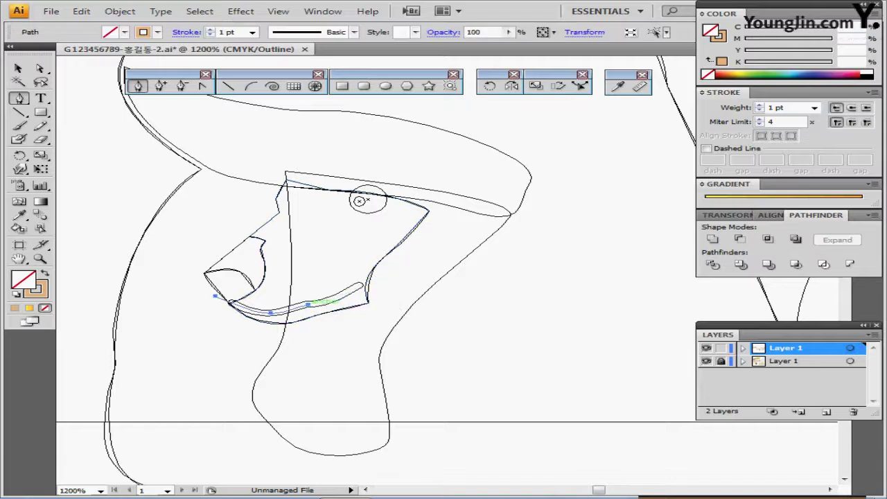
pyautogui.moveTo(329, 299); pyautogui.dragTo(345, 297)
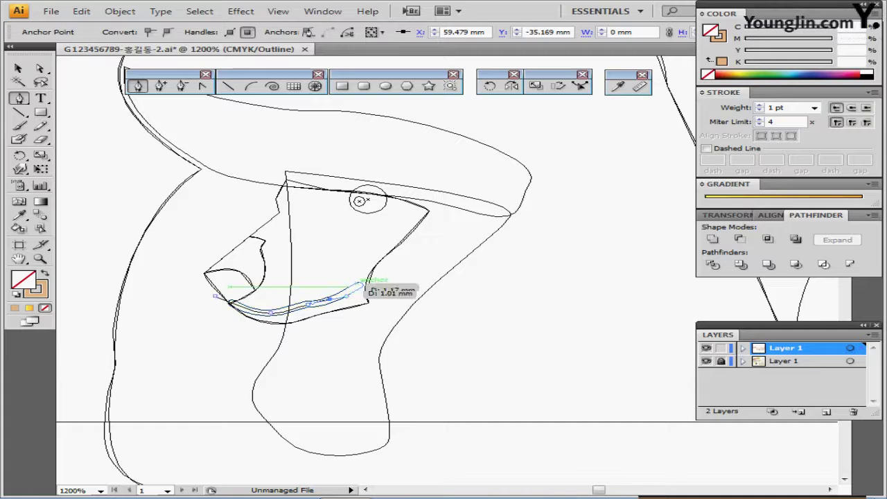
pyautogui.click(362, 284)
pyautogui.moveTo(401, 291); pyautogui.dragTo(409, 294)
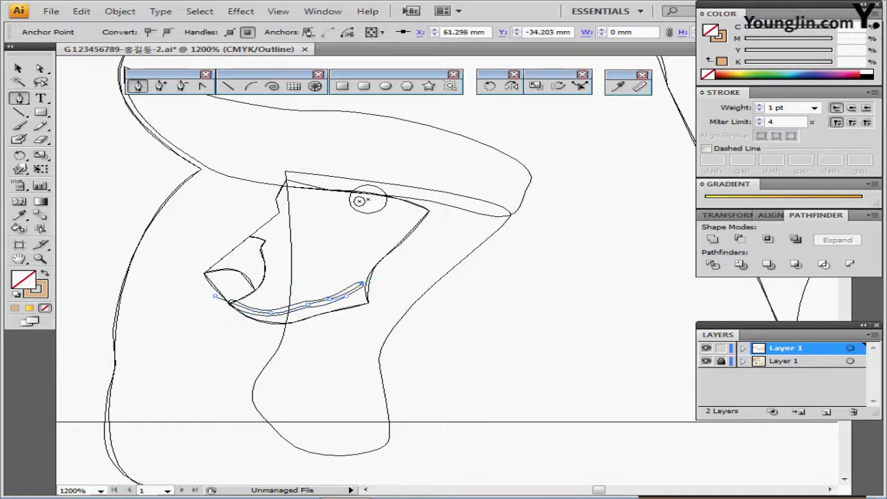
pyautogui.hotkey('ctrl', 'y')
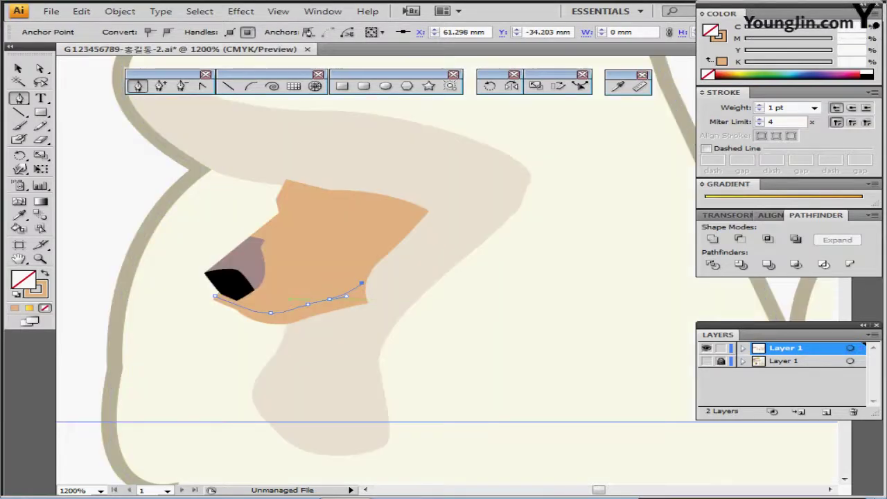
# Step: Set the mouth line's stroke colour to C 40, M 60, Y 90, K 30 and its weight to 0.75 pt with round caps
pyautogui.hotkey('ctrl', '-')
pyautogui.moveTo(472, 300); pyautogui.dragTo(281, 292)
pyautogui.hscroll(3, 374, 277)
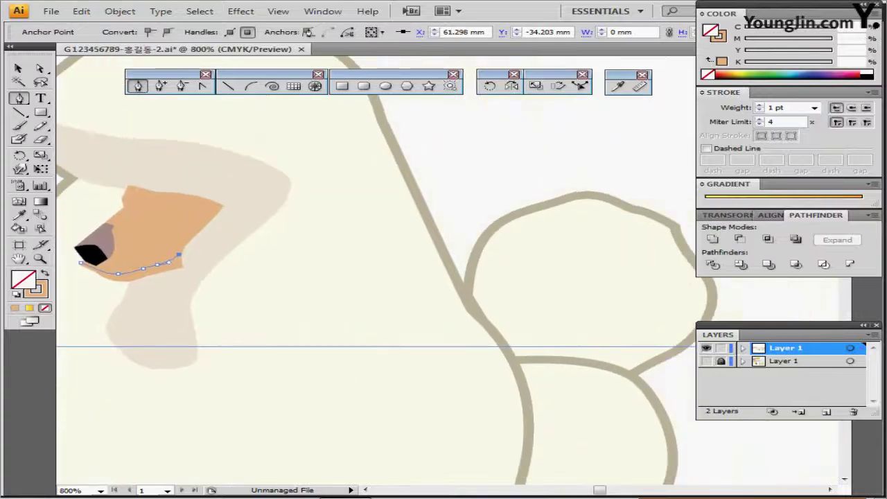
pyautogui.hotkey('ctrl', '-')
pyautogui.hotkey('ctrl', '-')
pyautogui.moveTo(375, 278); pyautogui.dragTo(309, 224)
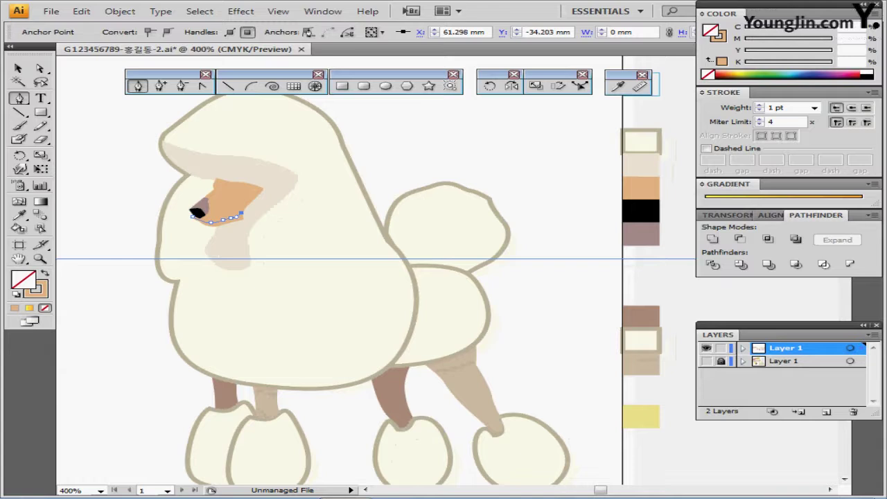
pyautogui.press('x')
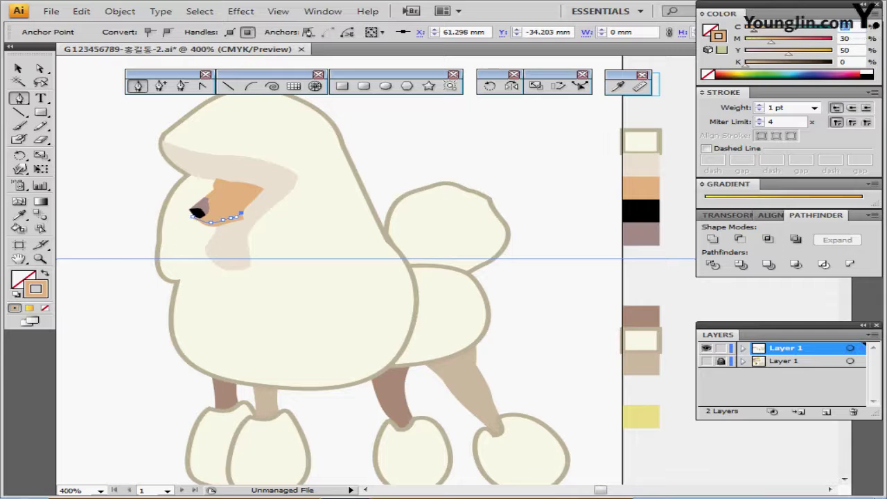
pyautogui.write('40')
pyautogui.press('Tab')
pyautogui.write('60')
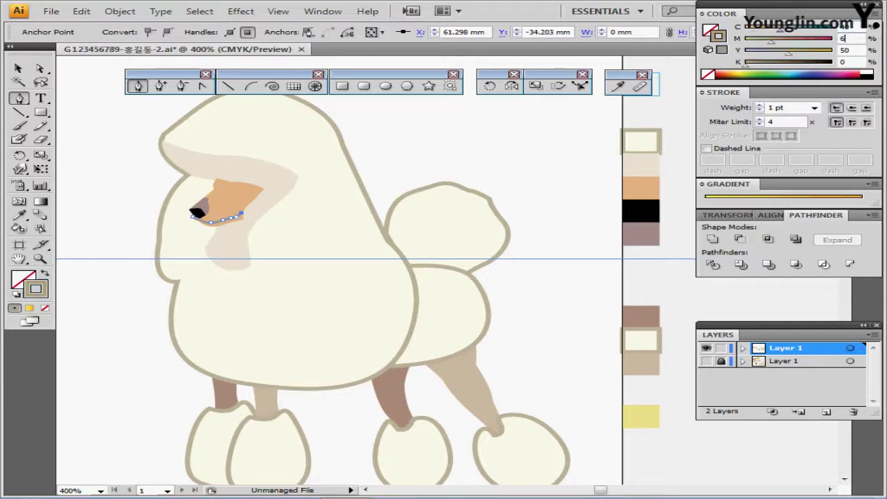
pyautogui.press('Tab')
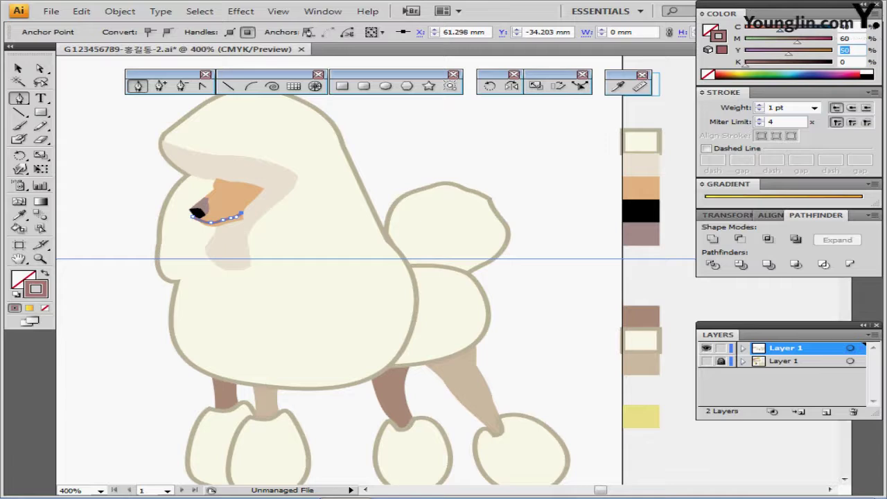
pyautogui.write('90')
pyautogui.press('Tab')
pyautogui.write('30')
pyautogui.press('Tab')
pyautogui.press('Return')
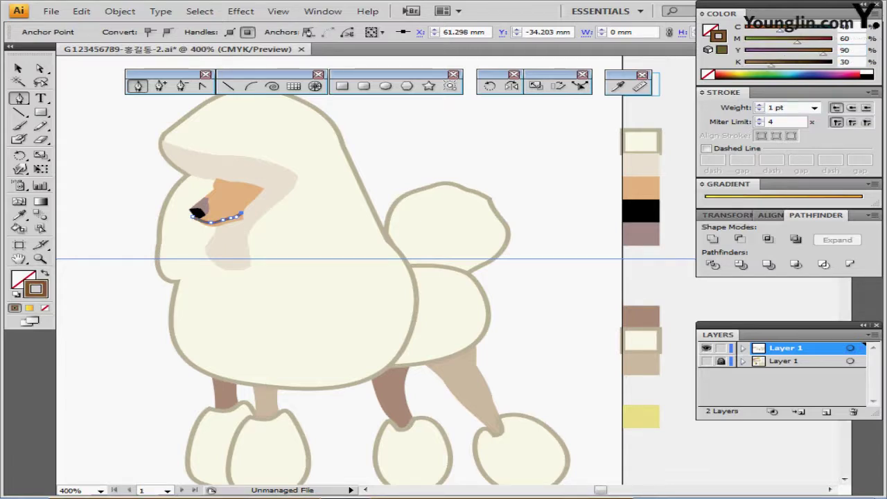
pyautogui.click(815, 108)
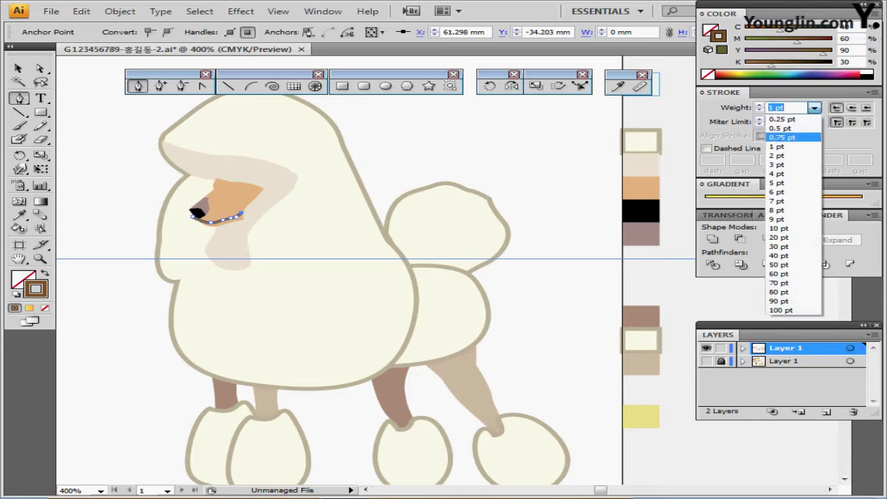
pyautogui.click(783, 138)
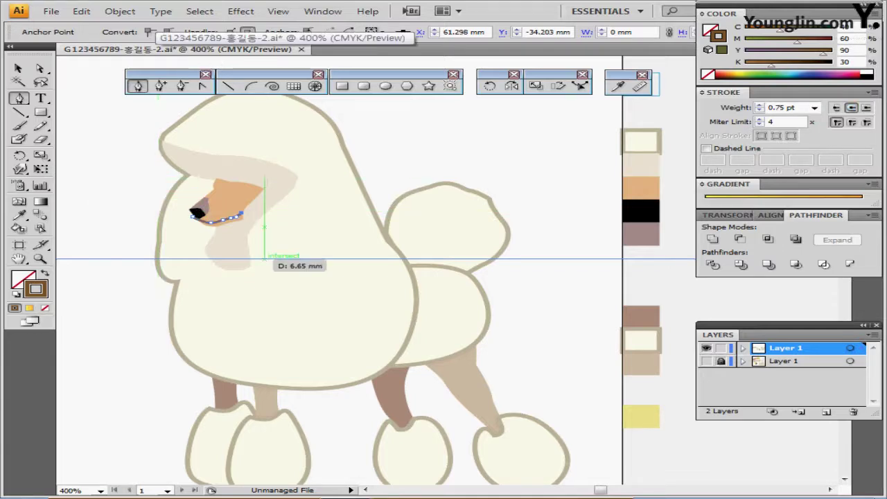
# Step: Move the mouth line's front end anchor back onto the lower tip of the black nose piece
pyautogui.scroll(2, 261, 249)
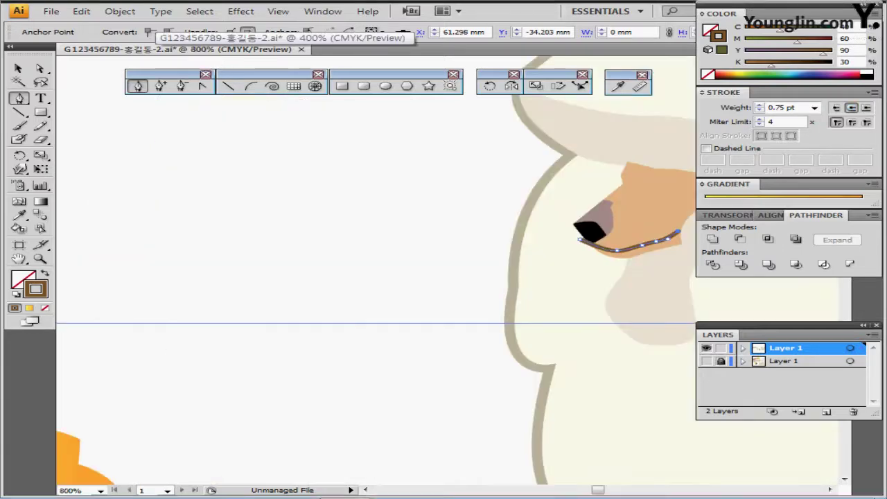
pyautogui.hotkey('ctrl', '+')
pyautogui.hotkey('ctrl', '+')
pyautogui.hotkey('ctrl', '+')
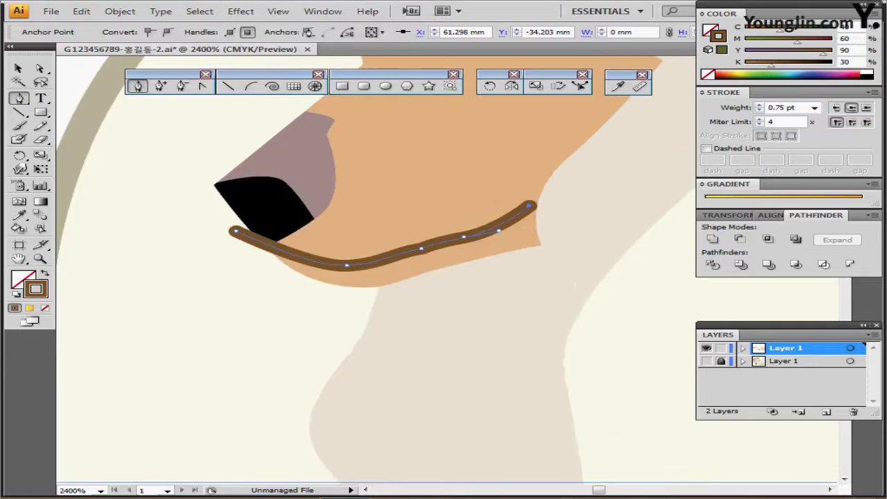
pyautogui.press('a')
pyautogui.click(215, 256)
pyautogui.click(236, 231)
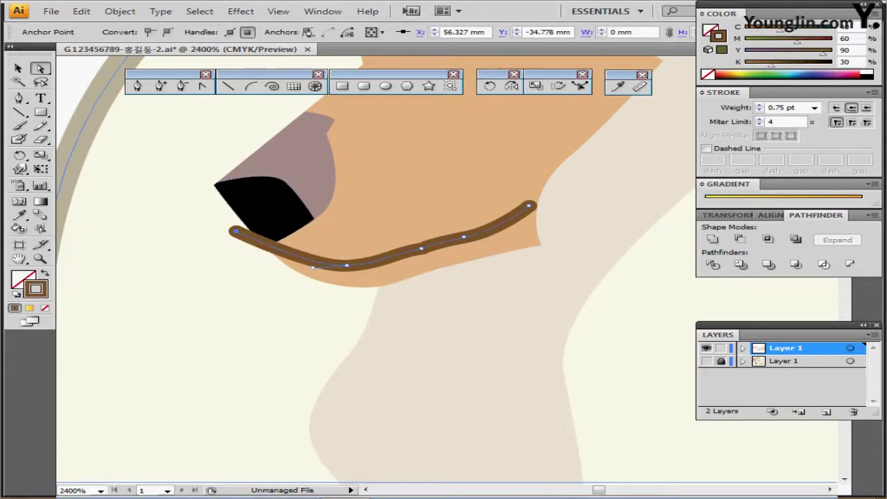
pyautogui.moveTo(235, 231); pyautogui.dragTo(266, 244)
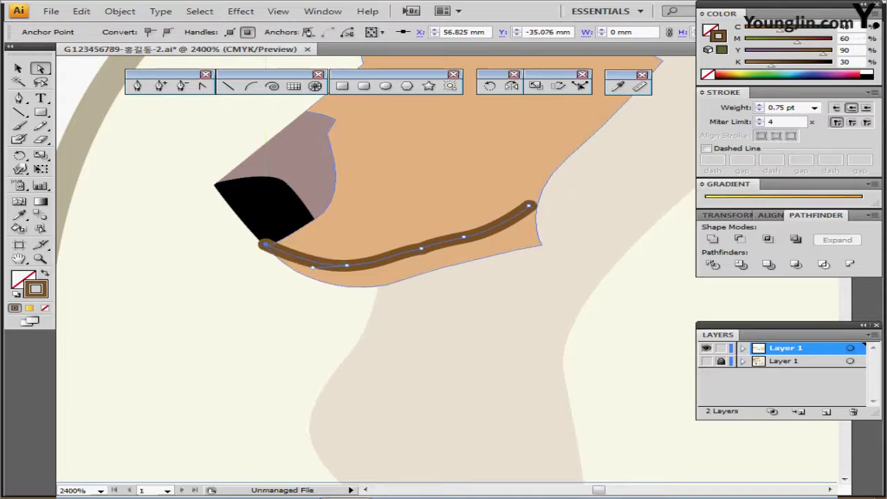
# Step: Convert the brown mouth line into a filled shape with Outline Stroke and deselect it
pyautogui.scroll(-2, 567, 243)
pyautogui.hotkey('ctrl', '-')
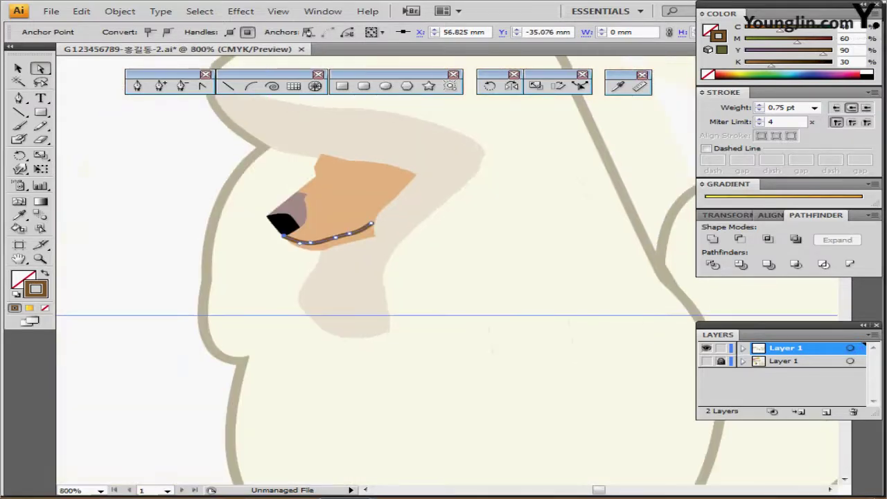
pyautogui.click(120, 12)
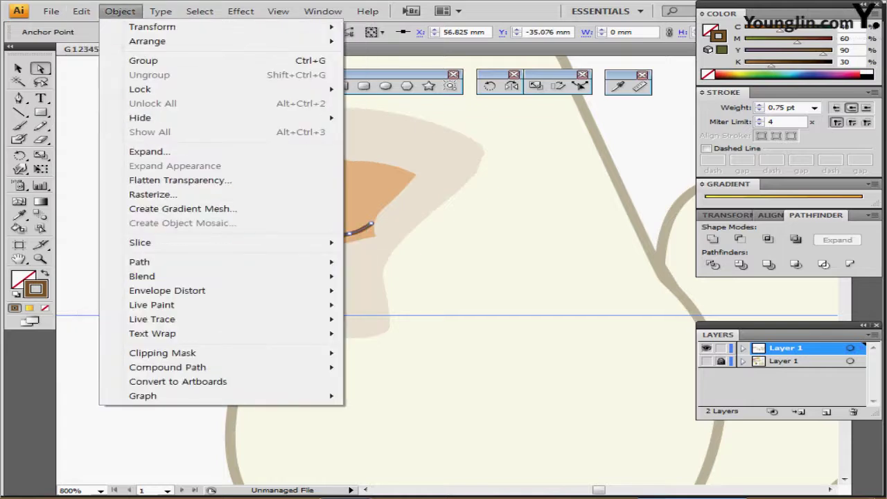
pyautogui.moveTo(229, 261)
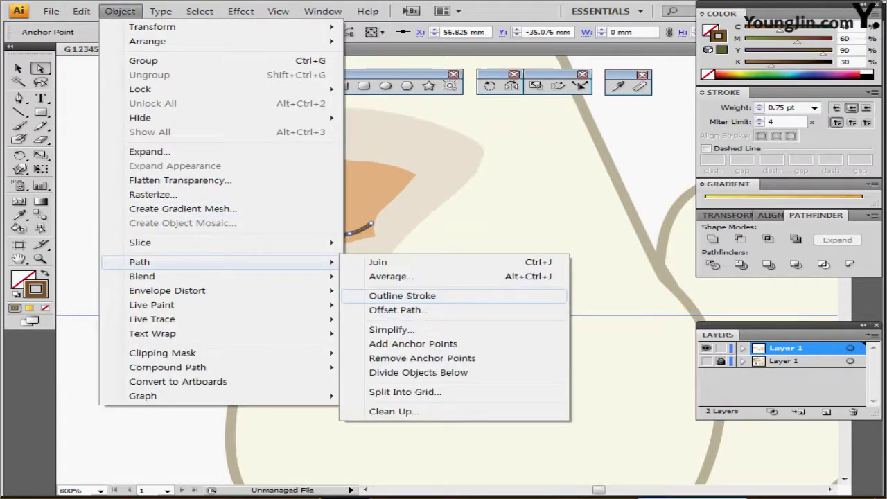
pyautogui.click(395, 293)
pyautogui.hotkey('ctrl', '-')
pyautogui.hotkey('ctrl', '-')
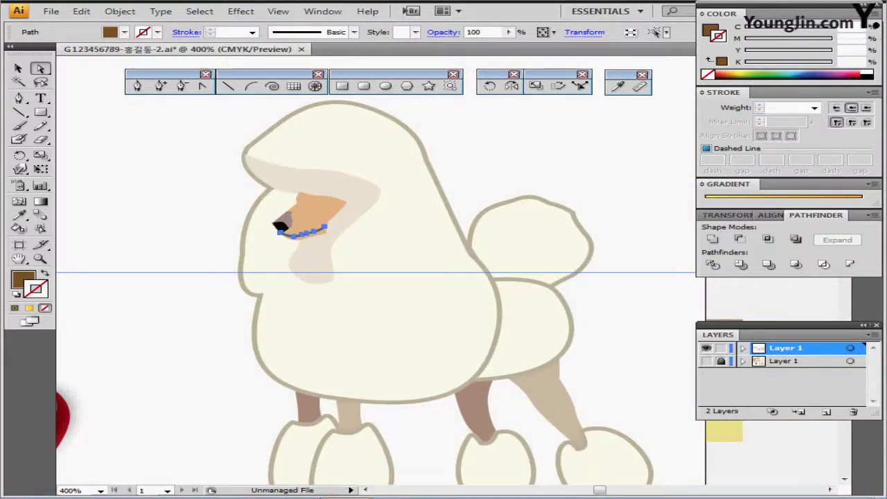
pyautogui.hotkey('ctrl', '+')
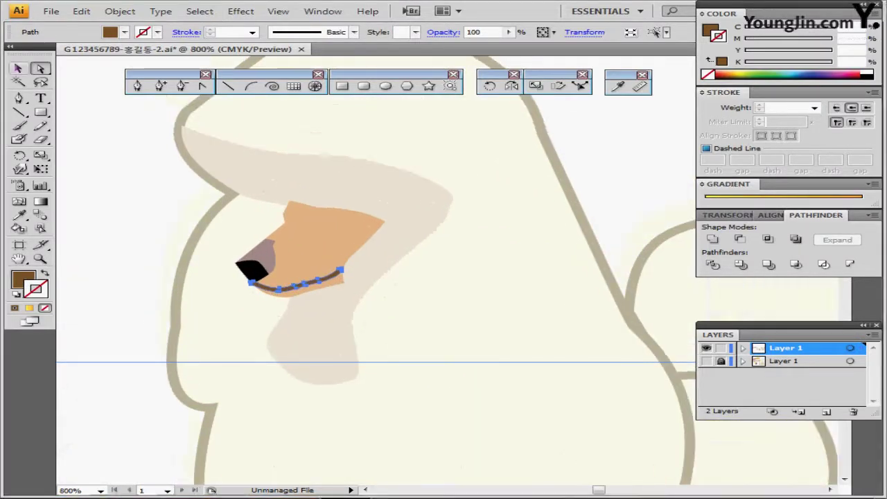
pyautogui.hotkey('ctrl', 'shift', 'a')
# Step: Draw a small circle for the eye on the upper edge of the tan face and fill it with black
pyautogui.press('l')
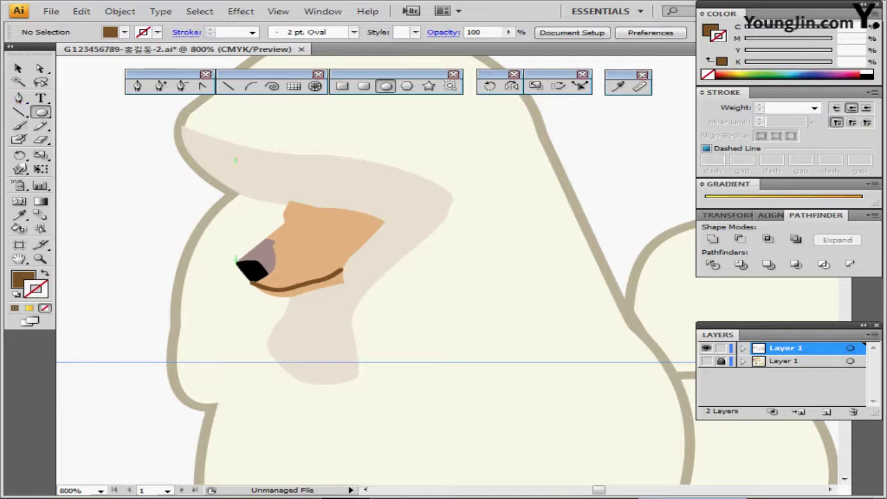
pyautogui.keyDown('ctrl'); pyautogui.click(328, 231); pyautogui.keyUp('ctrl')
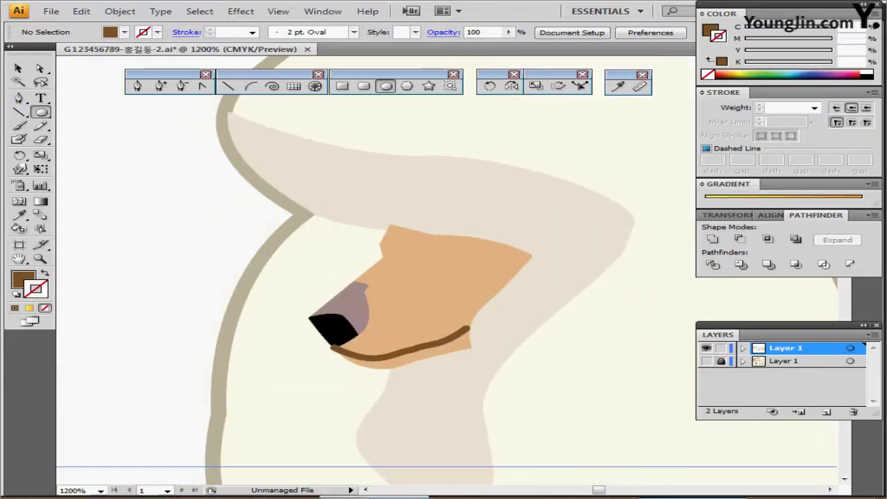
pyautogui.moveTo(327, 231); pyautogui.dragTo(286, 221)
pyautogui.moveTo(406, 236)
pyautogui.mouseDown()
pyautogui.moveTo(420, 250)
pyautogui.moveTo(411, 236)
pyautogui.mouseUp()
pyautogui.click(710, 29)
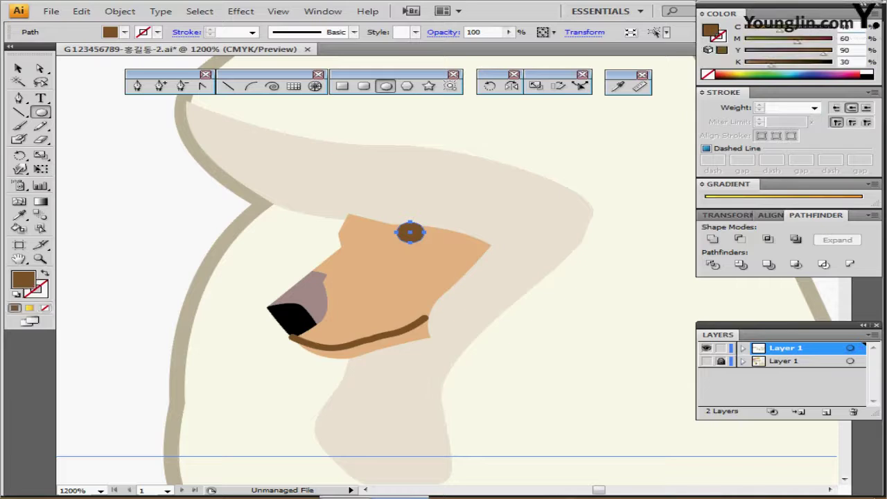
pyautogui.click(867, 76)
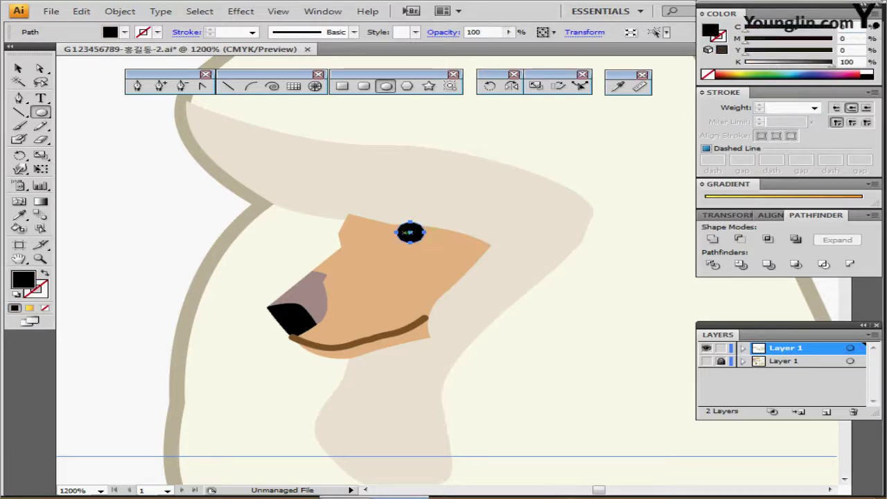
# Step: Add a circle about 0.47 mm wide at the front side of the black eye and fill it with white as a highlight
pyautogui.moveTo(398, 230); pyautogui.dragTo(410, 235)
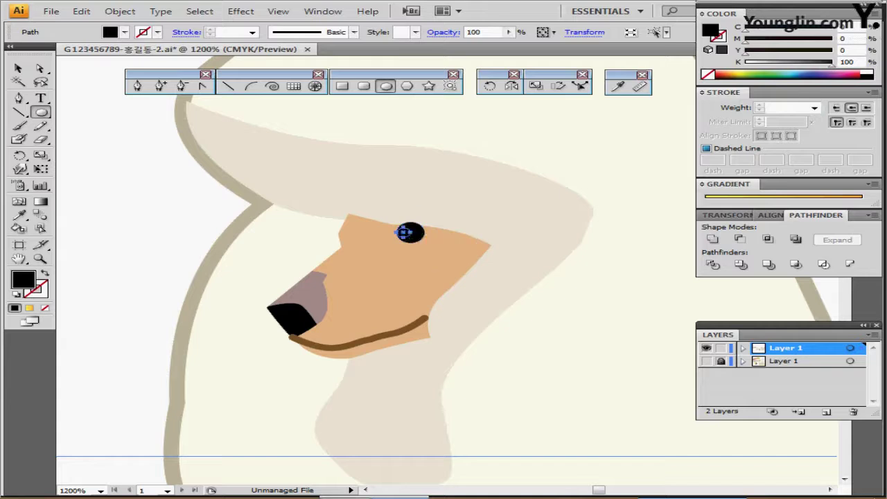
pyautogui.click(867, 72)
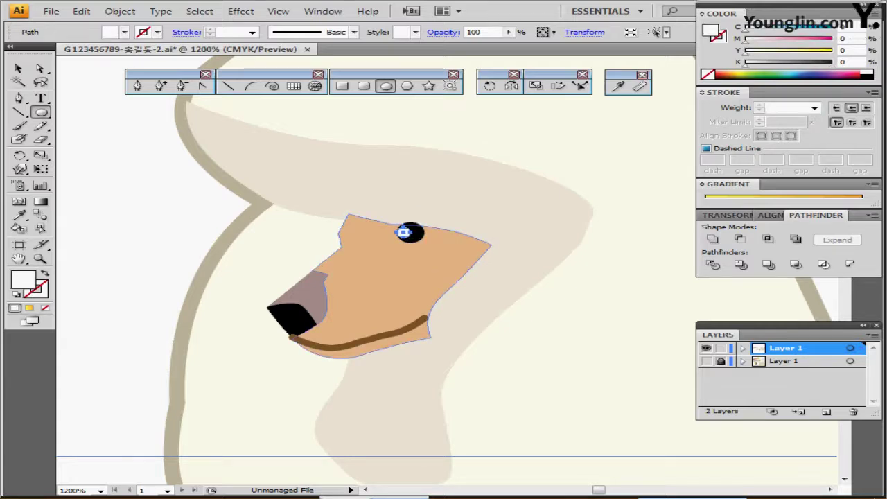
pyautogui.scroll(-1, 512, 290)
pyautogui.hscroll(1, 512, 289)
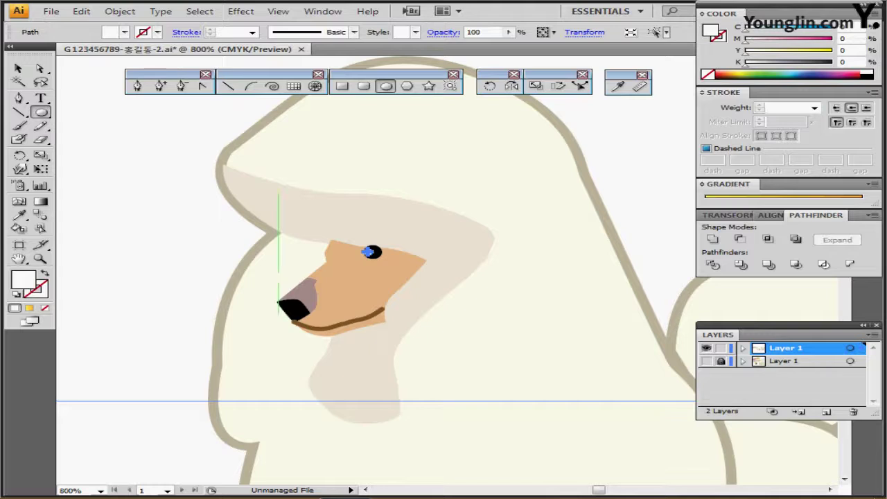
pyautogui.hotkey('ctrl', 'shift', 'a')
# Step: Bring the beige fringe shape above the face to the front so it overlaps the top of the eye
pyautogui.hotkey('ctrl', '-')
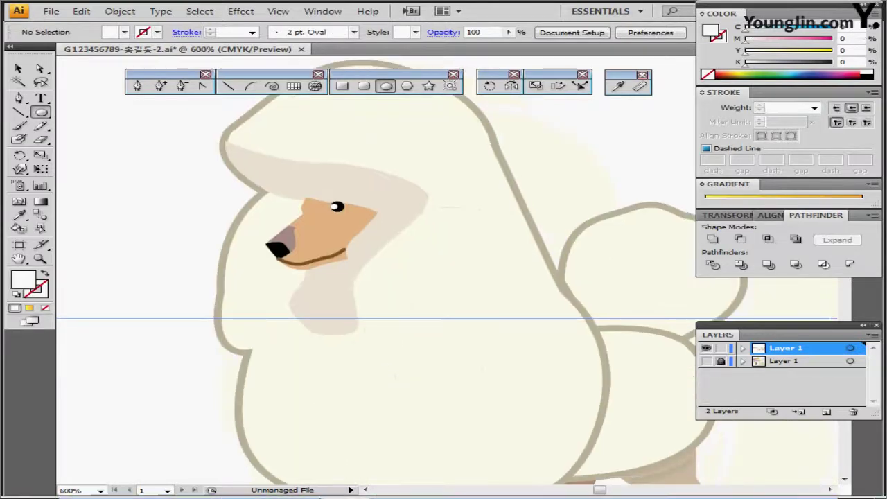
pyautogui.keyDown('ctrl'); pyautogui.click(360, 185); pyautogui.keyUp('ctrl')
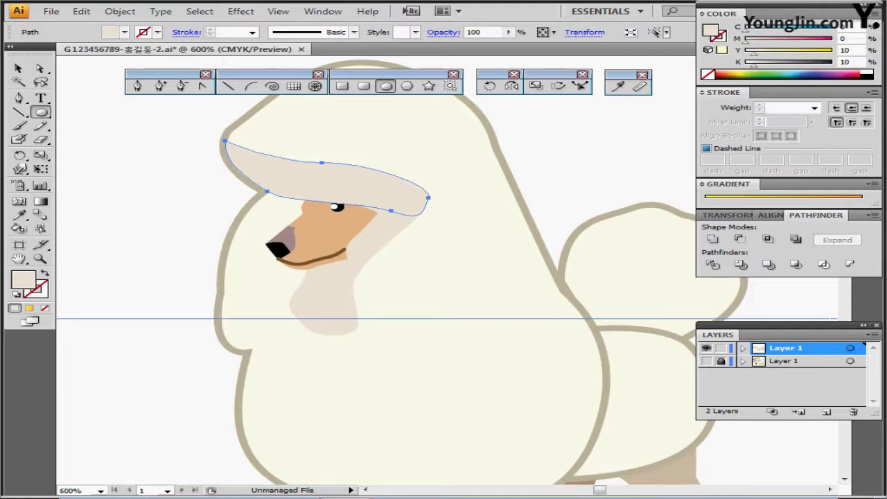
pyautogui.hotkey('ctrl', 'shift', 'a')
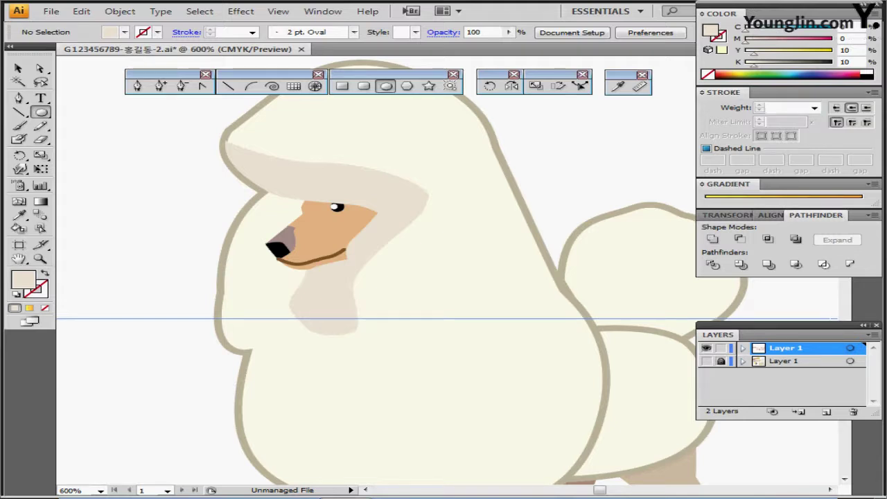
# Step: Pick up the yellow reference swatch's fill and create a 48 mm wide, 10 mm high ellipse over the poodle's feet
pyautogui.hotkey('ctrl', '-')
pyautogui.hotkey('ctrl', '-')
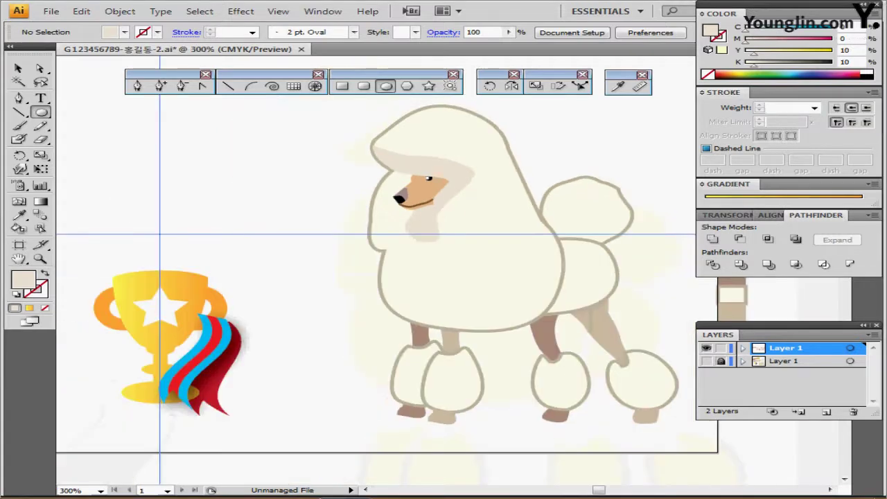
pyautogui.moveTo(458, 278); pyautogui.dragTo(335, 227)
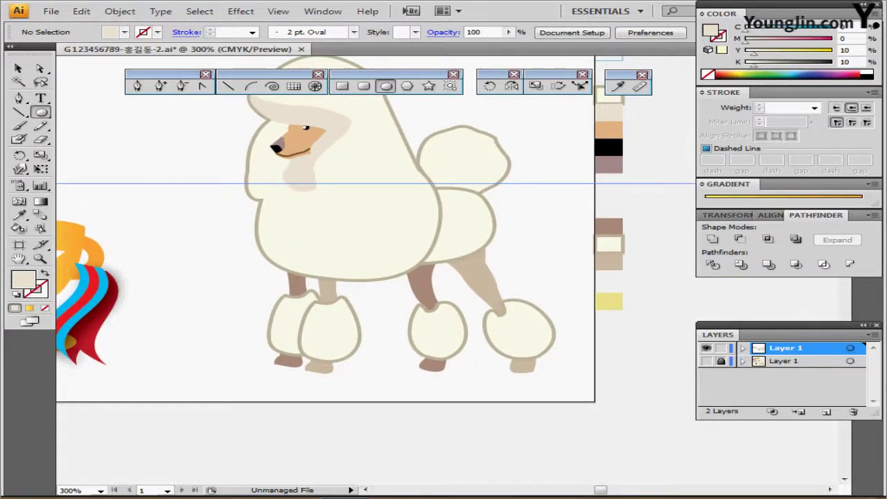
pyautogui.keyDown('ctrl'); pyautogui.click(609, 301); pyautogui.keyUp('ctrl')
pyautogui.hotkey('ctrl', 'shift', 'a')
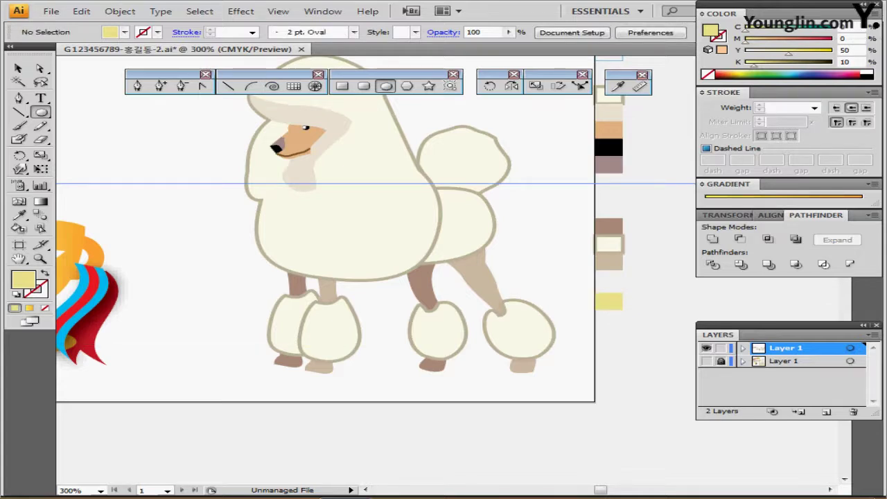
pyautogui.click(479, 276)
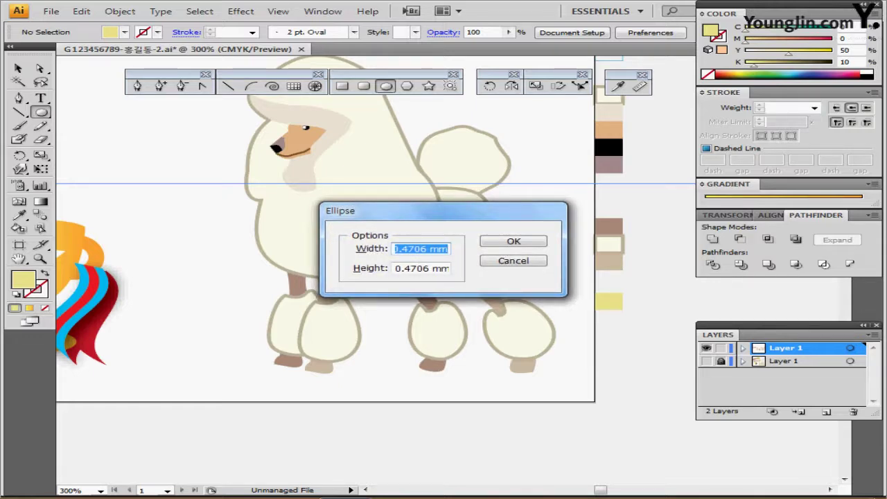
pyautogui.write('48')
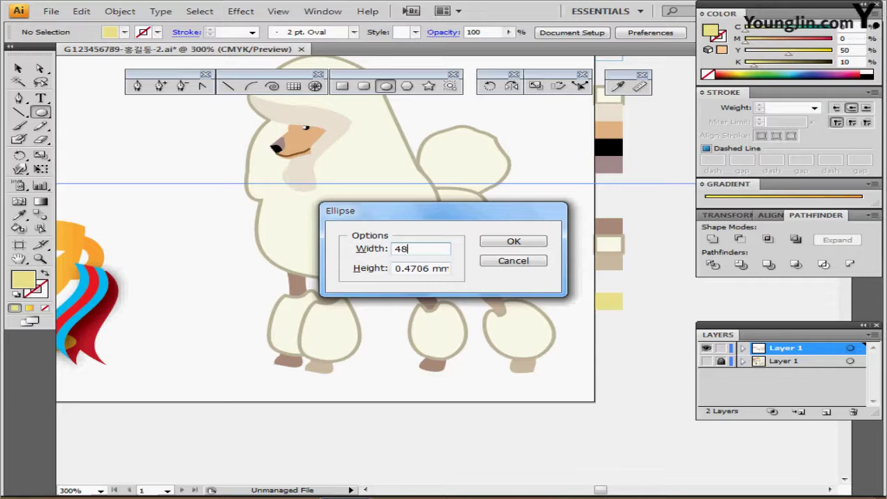
pyautogui.press('Tab')
pyautogui.write('10')
pyautogui.press('Return')
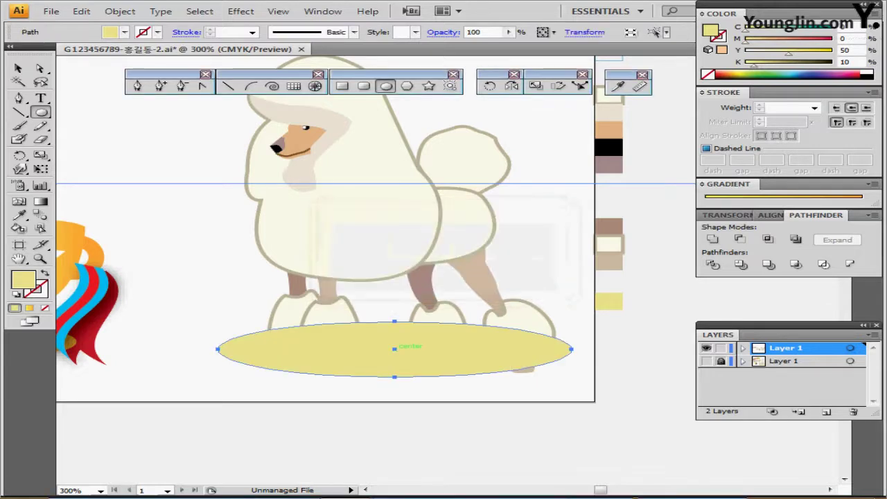
# Step: Centre the yellow ellipse under the poodle's feet as a ground shadow and send it to the back
pyautogui.moveTo(395, 350); pyautogui.dragTo(392, 356)
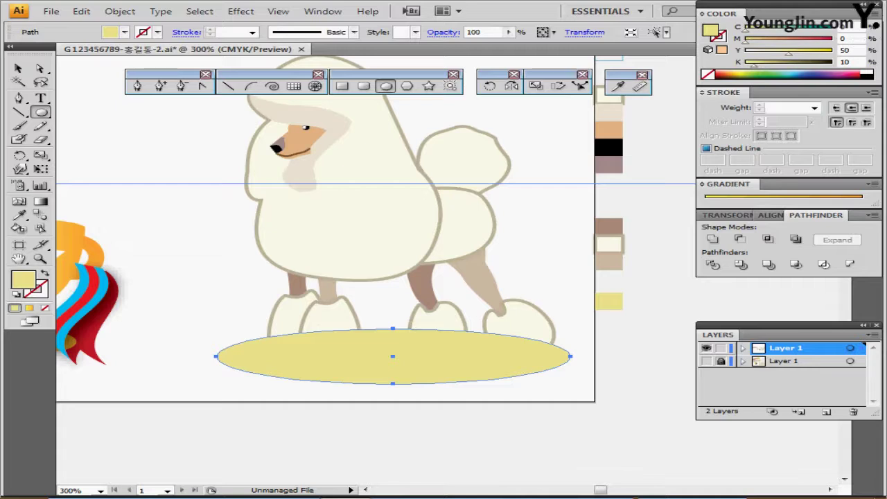
pyautogui.moveTo(454, 361); pyautogui.dragTo(463, 360)
pyautogui.hotkey('ctrl', 'shift', '[')
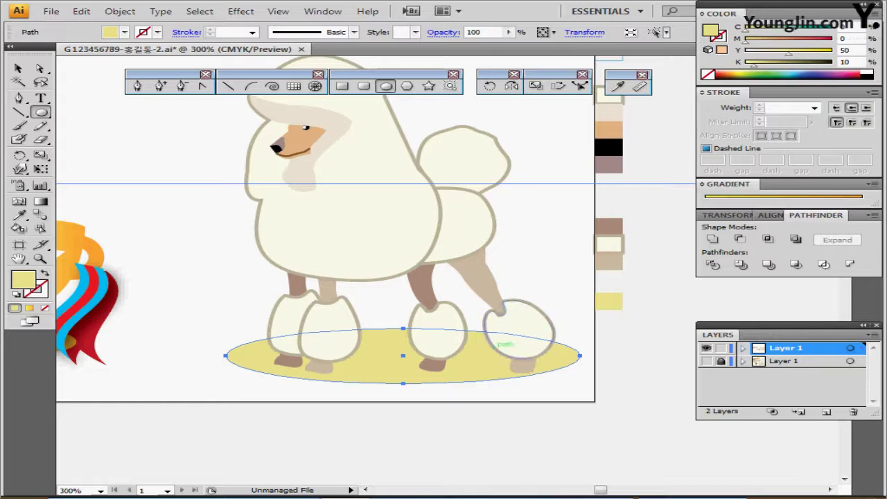
# Step: Deselect the ellipse, load the Artistic_Ink brush library, choose the Dark Ink Wash brush and collapse the library out of the way
pyautogui.keyDown('ctrl'); pyautogui.click(160, 150); pyautogui.keyUp('ctrl')
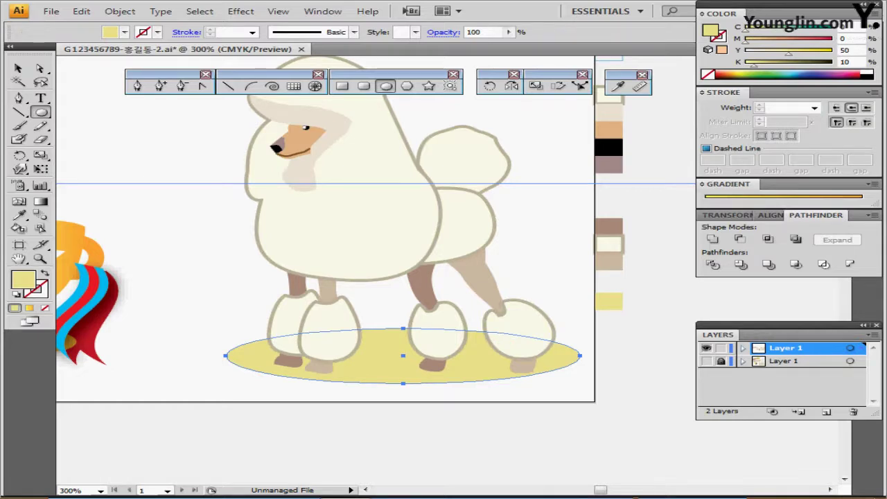
pyautogui.moveTo(160, 150); pyautogui.dragTo(264, 220)
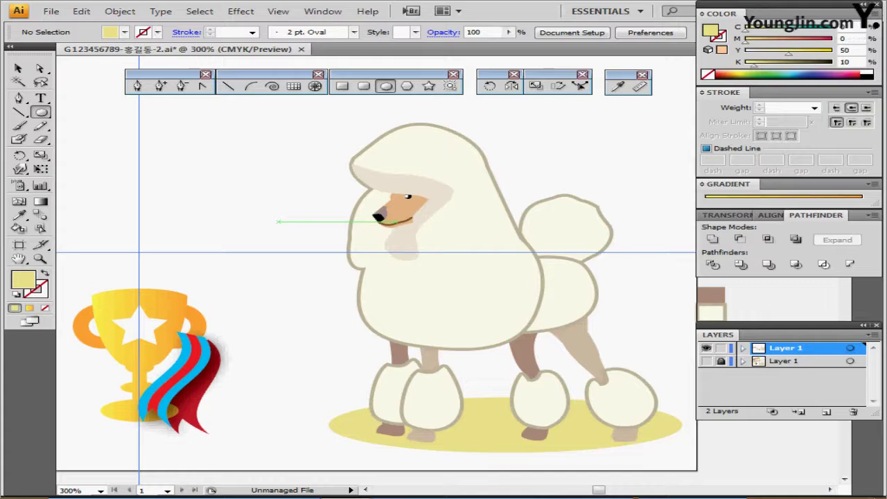
pyautogui.moveTo(192, 246); pyautogui.dragTo(349, 285)
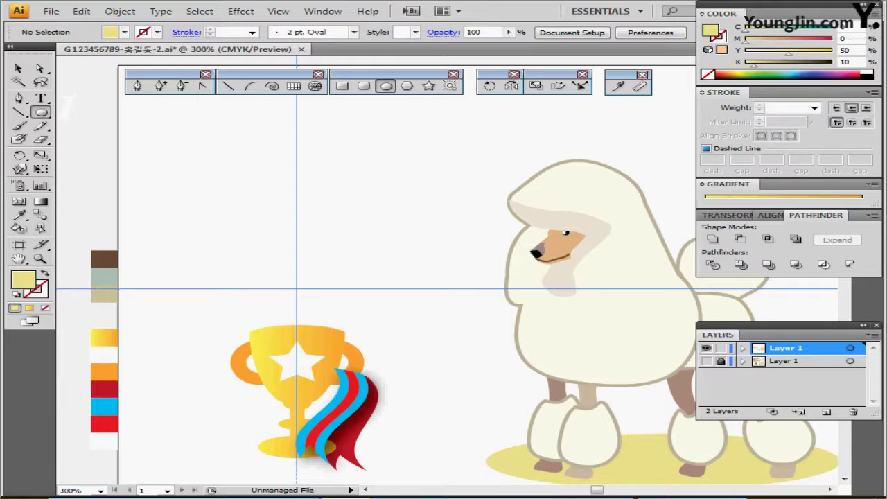
pyautogui.moveTo(351, 184); pyautogui.dragTo(313, 206)
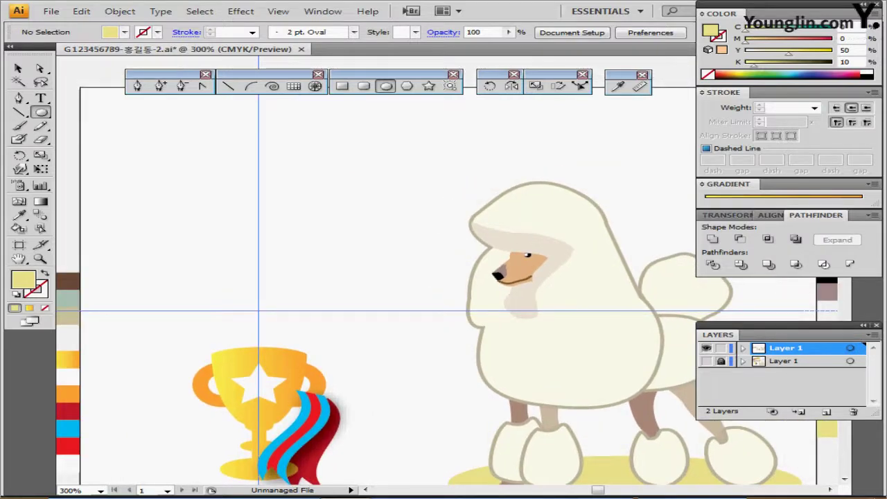
pyautogui.click(354, 32)
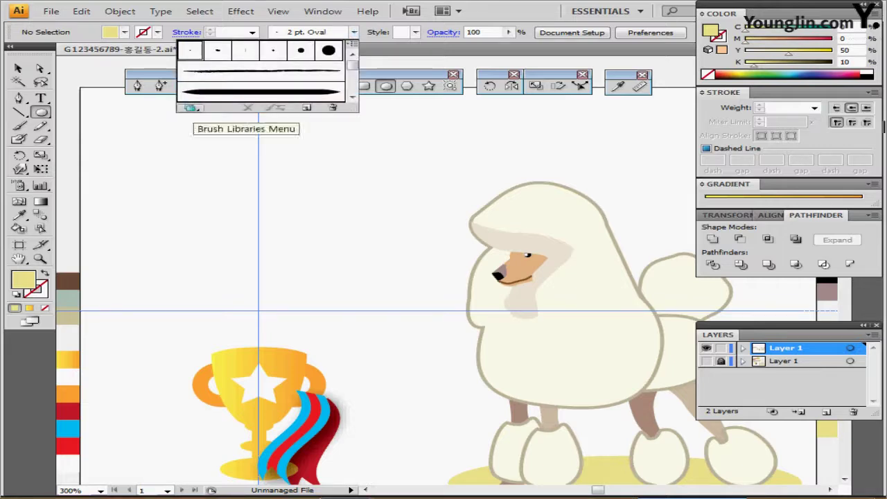
pyautogui.click(191, 107)
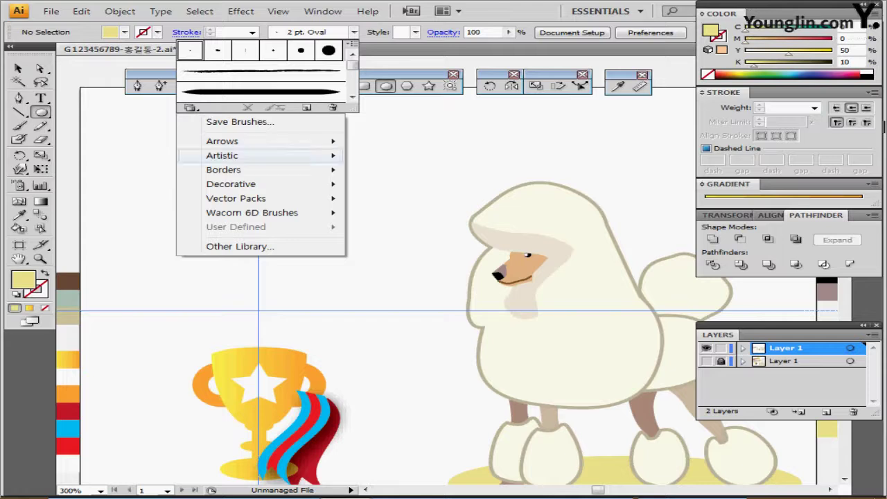
pyautogui.moveTo(229, 156)
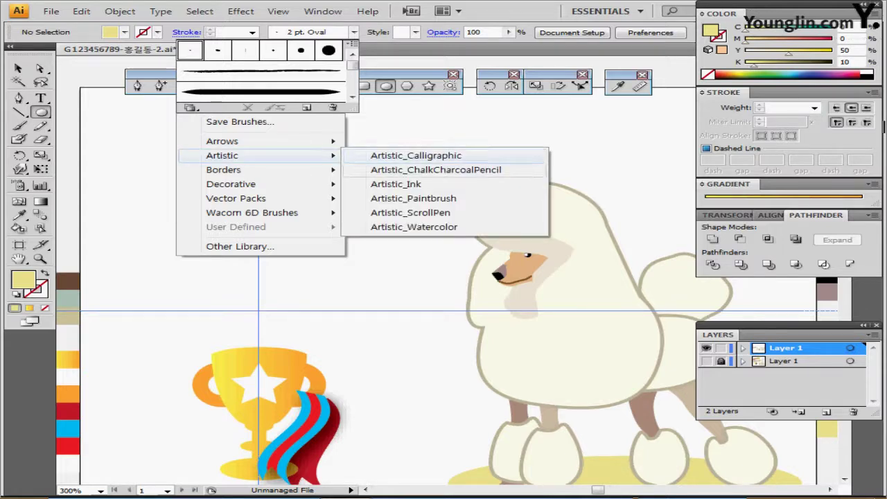
pyautogui.click(396, 184)
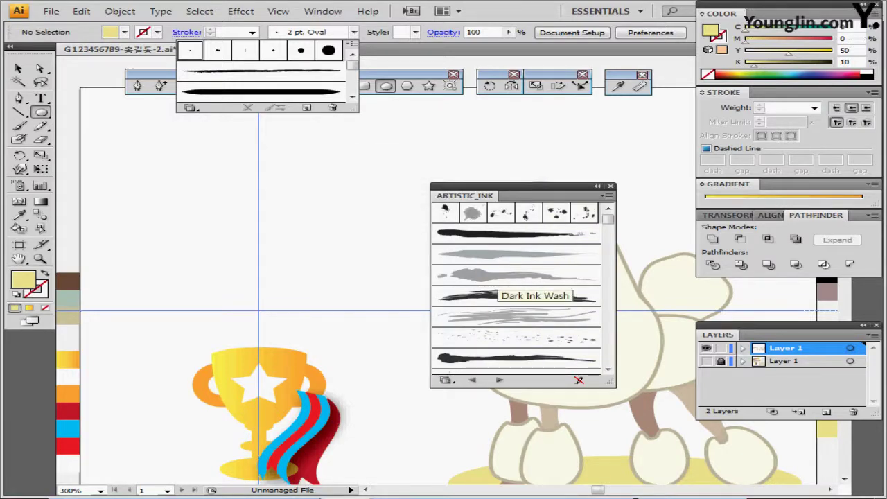
pyautogui.click(488, 296)
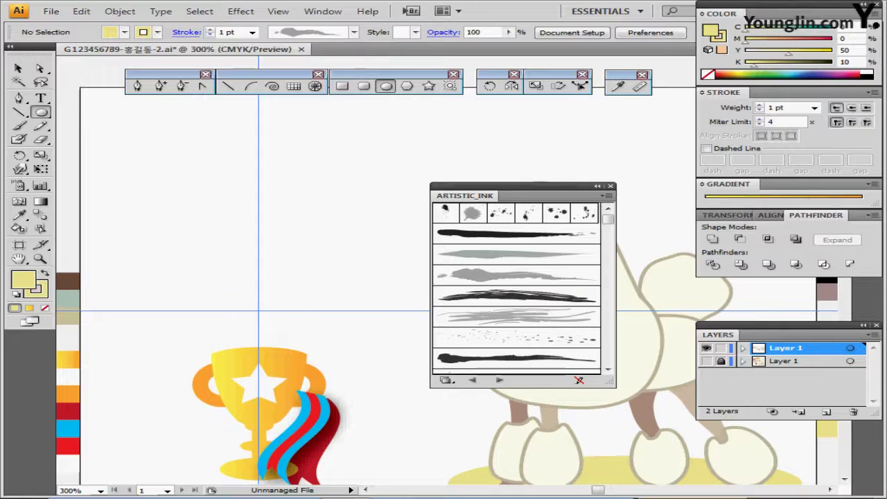
pyautogui.moveTo(610, 382); pyautogui.dragTo(610, 251)
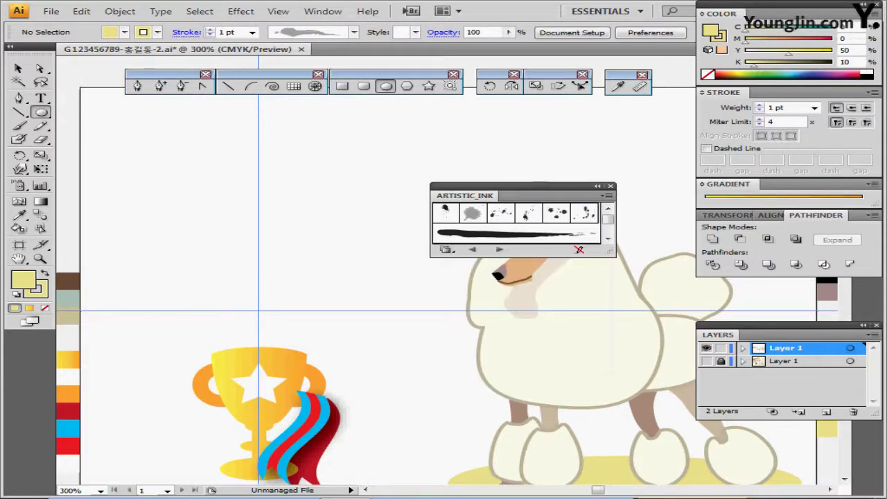
pyautogui.moveTo(520, 187)
pyautogui.mouseDown()
pyautogui.moveTo(517, 364)
pyautogui.moveTo(480, 387)
pyautogui.mouseUp()
pyautogui.click(595, 364)
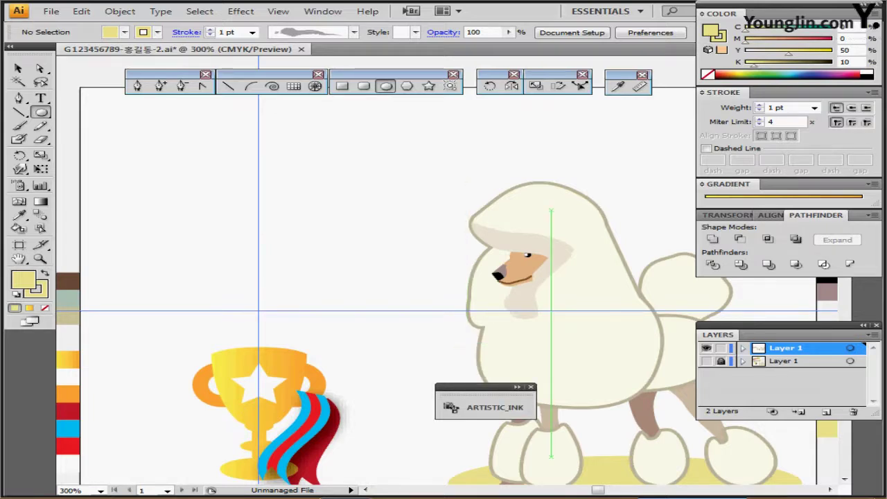
# Step: Take on the blue stroke with no fill from the outlined reference swatch beside the artboard, leaving nothing selected
pyautogui.moveTo(553, 208); pyautogui.dragTo(211, 236)
pyautogui.click(484, 206)
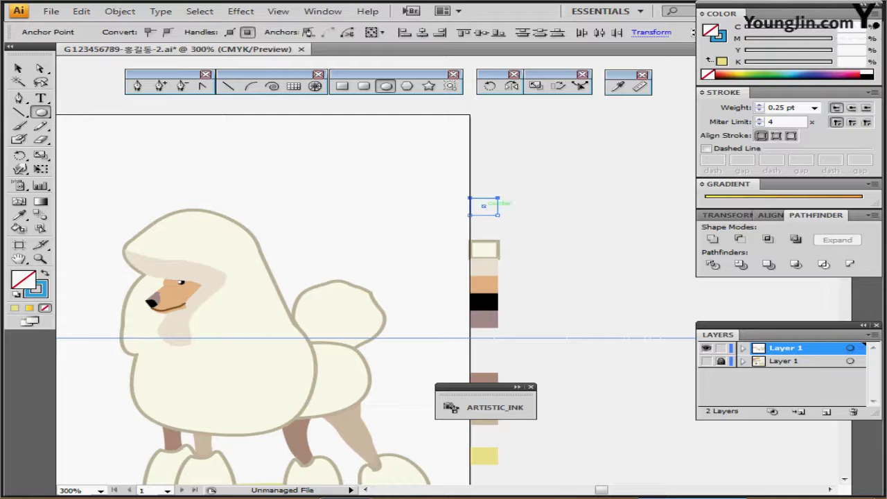
pyautogui.keyDown('ctrl'); pyautogui.click(498, 206); pyautogui.keyUp('ctrl')
pyautogui.hotkey('ctrl', 'shift', 'a')
pyautogui.moveTo(499, 208); pyautogui.dragTo(565, 209)
pyautogui.hscroll(-1, 314, 301)
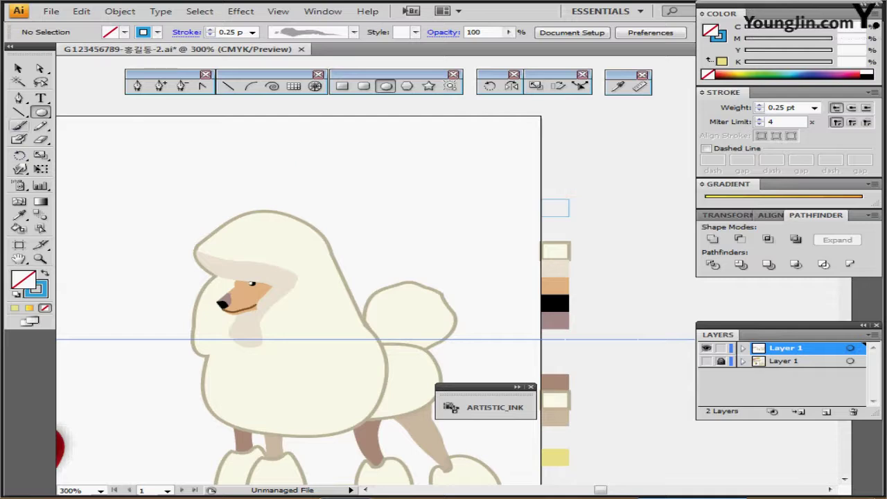
# Step: Show the reference layer, trace the cloud above the poodle's tail with one Paintbrush stroke, and hide the reference layer again
pyautogui.click(19, 125)
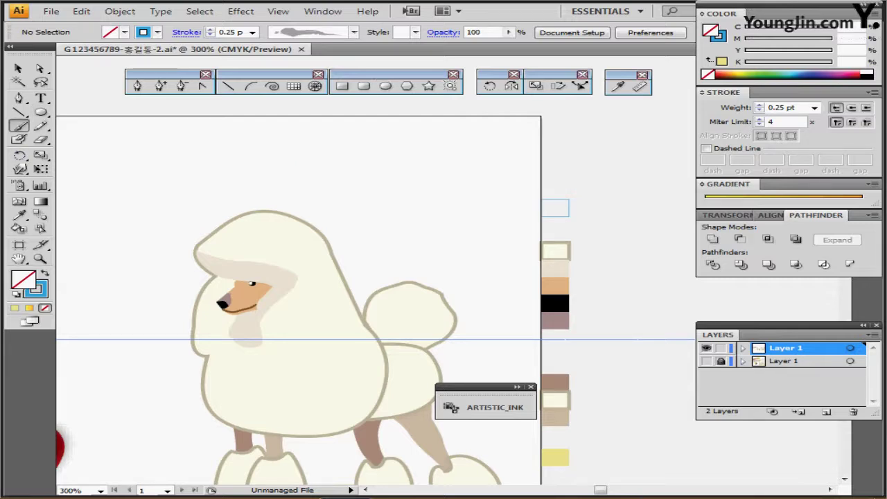
pyautogui.click(706, 361)
pyautogui.hotkey('ctrl', 'y')
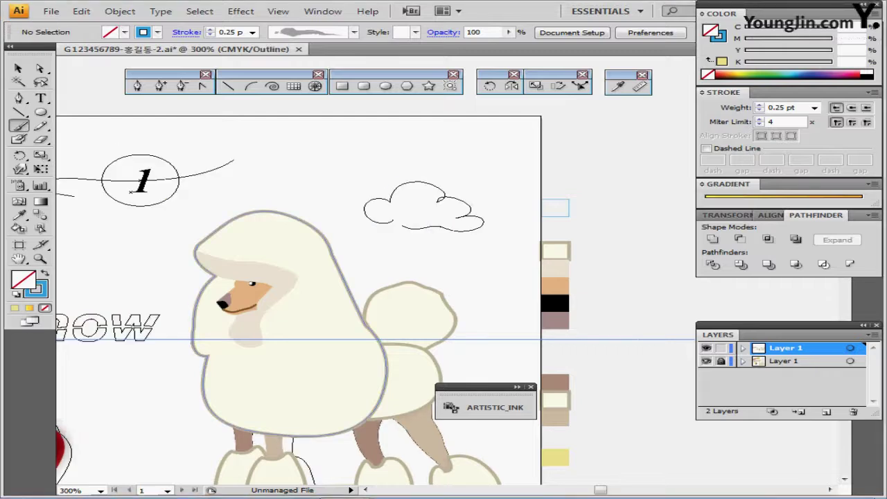
pyautogui.moveTo(396, 220)
pyautogui.mouseDown()
pyautogui.moveTo(374, 222)
pyautogui.moveTo(379, 199)
pyautogui.moveTo(390, 201)
pyautogui.moveTo(416, 181)
pyautogui.moveTo(466, 205)
pyautogui.moveTo(450, 227)
pyautogui.moveTo(403, 226)
pyautogui.mouseUp()
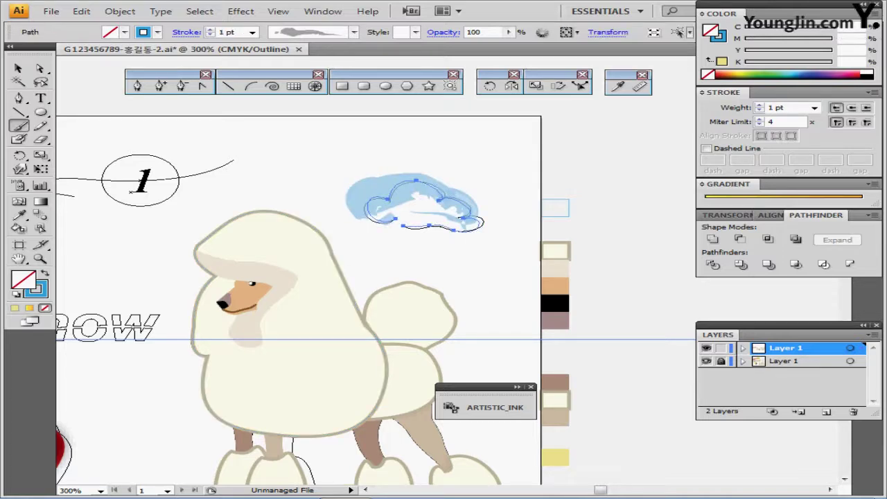
pyautogui.hotkey('ctrl', 'y')
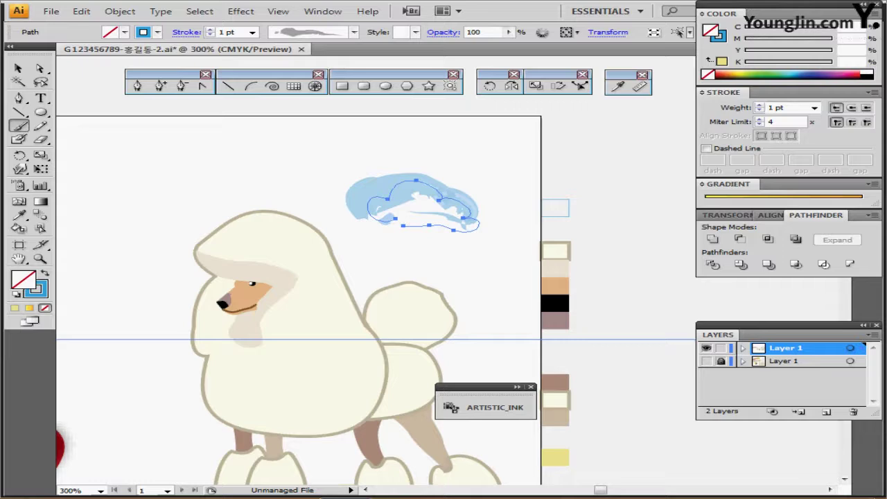
# Step: Set the cloud brush stroke's weight to 0.25 pt
pyautogui.click(776, 108)
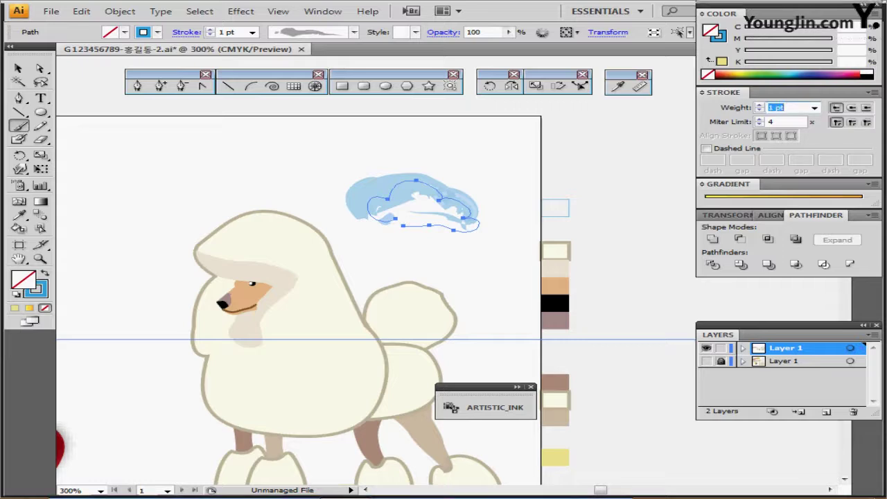
pyautogui.click(815, 107)
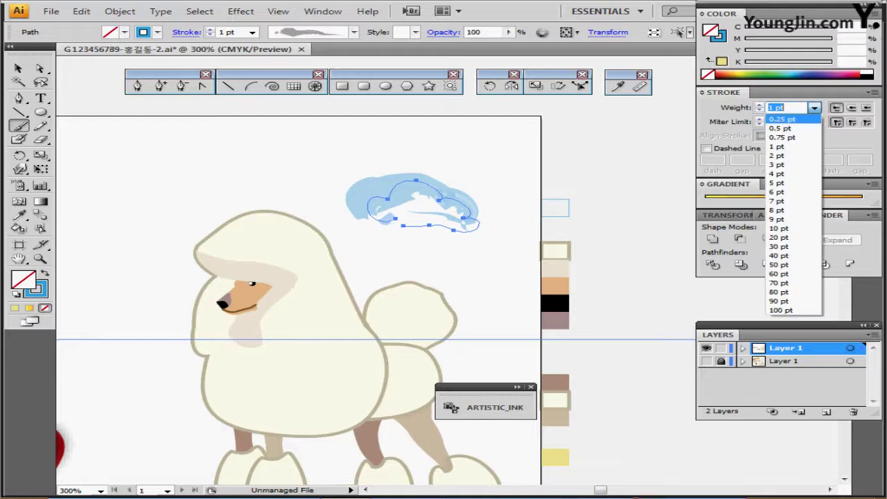
pyautogui.click(783, 120)
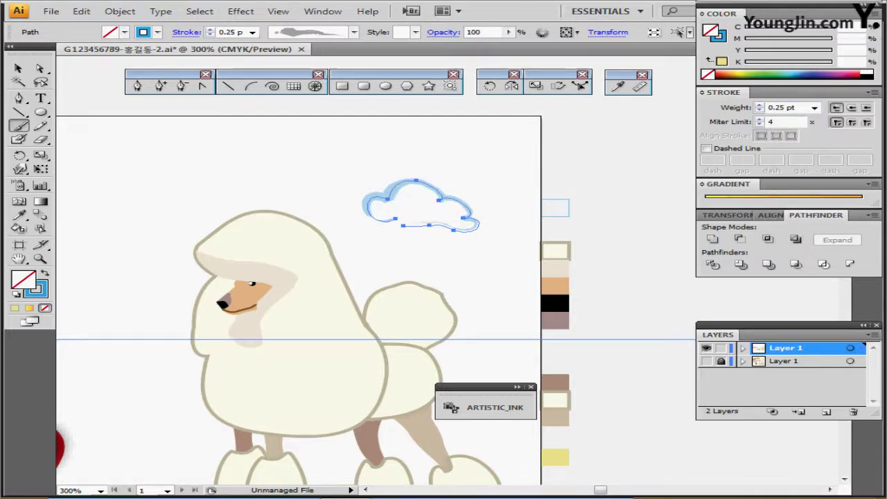
# Step: Refine the cloud's outline by moving the anchor points along its rear upper edge with the Direct Selection tool, then deselect it
pyautogui.moveTo(338, 210); pyautogui.dragTo(379, 204)
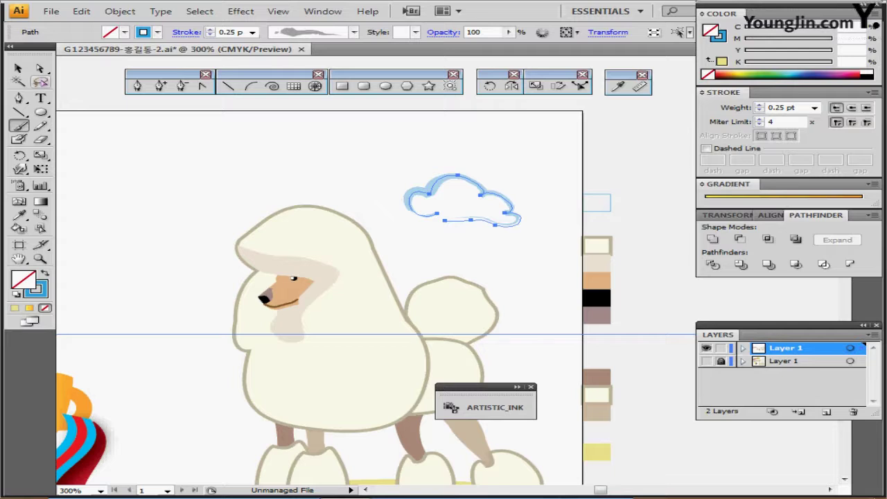
pyautogui.click(39, 68)
pyautogui.hotkey('ctrl', 'shift', 'a')
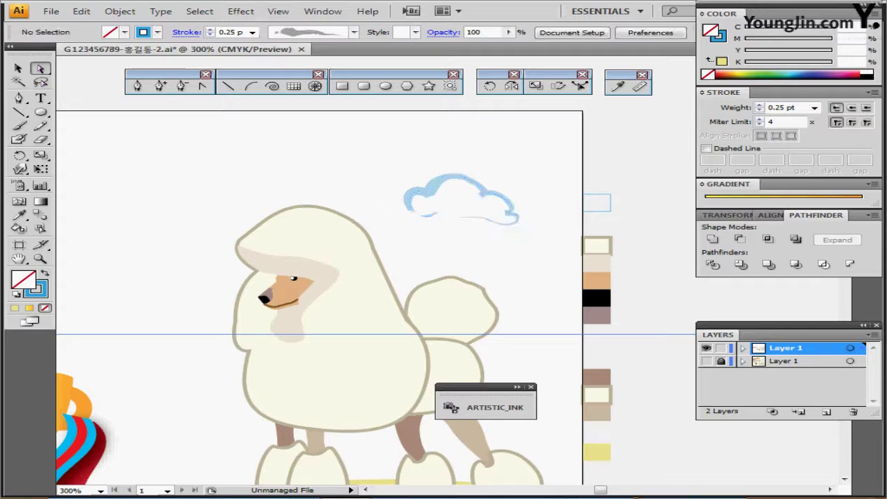
pyautogui.click(482, 196)
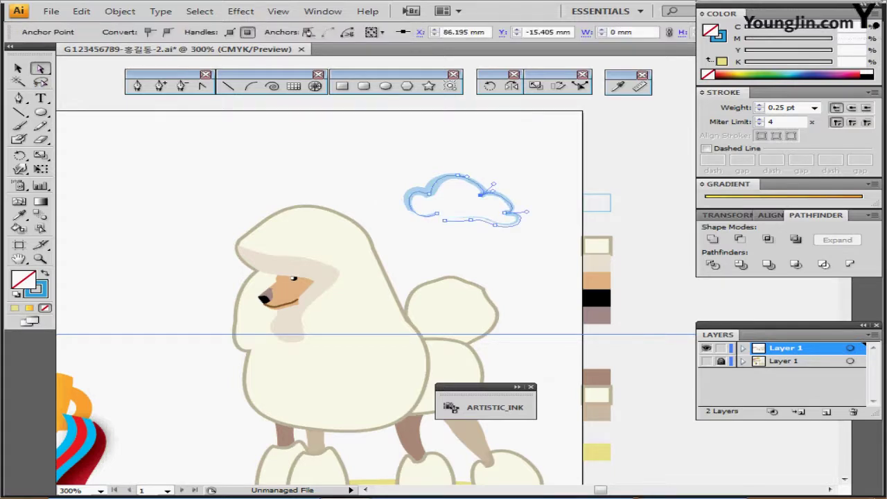
pyautogui.moveTo(481, 195); pyautogui.dragTo(505, 213)
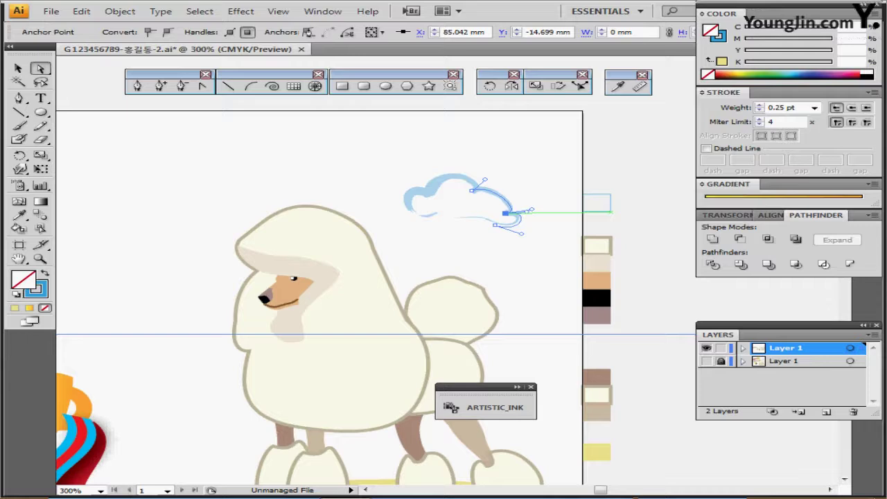
pyautogui.hotkey('ctrl', 'shift', 'a')
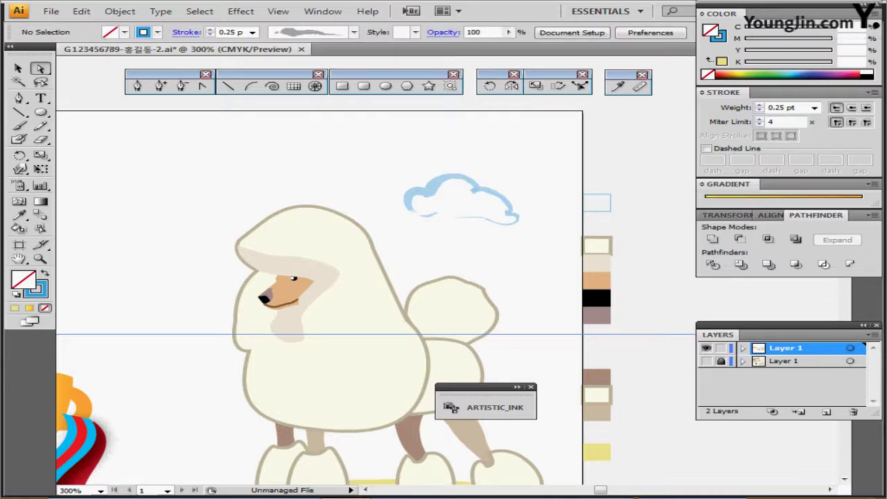
# Step: Load the Decorative_Banners and Seals brush library, choose the Starburst 6 banner brush and close the library
pyautogui.moveTo(372, 242); pyautogui.dragTo(611, 227)
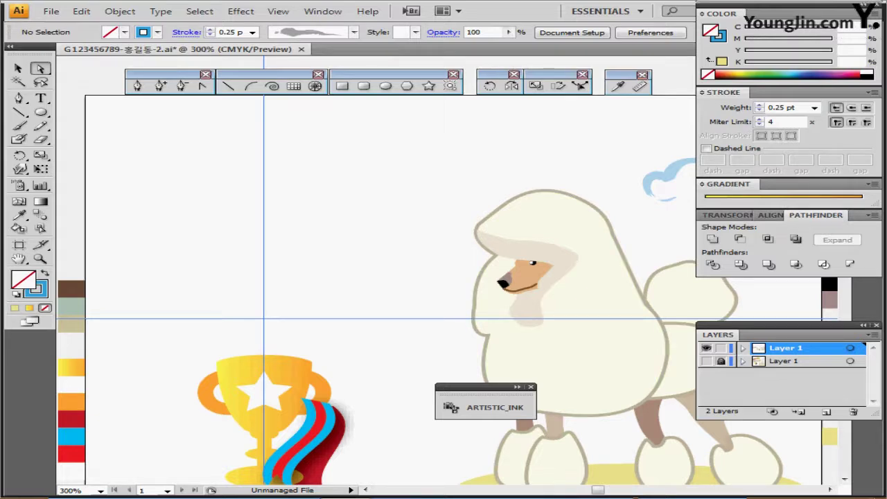
pyautogui.moveTo(485, 387)
pyautogui.mouseDown()
pyautogui.moveTo(461, 328)
pyautogui.moveTo(444, 203)
pyautogui.mouseUp()
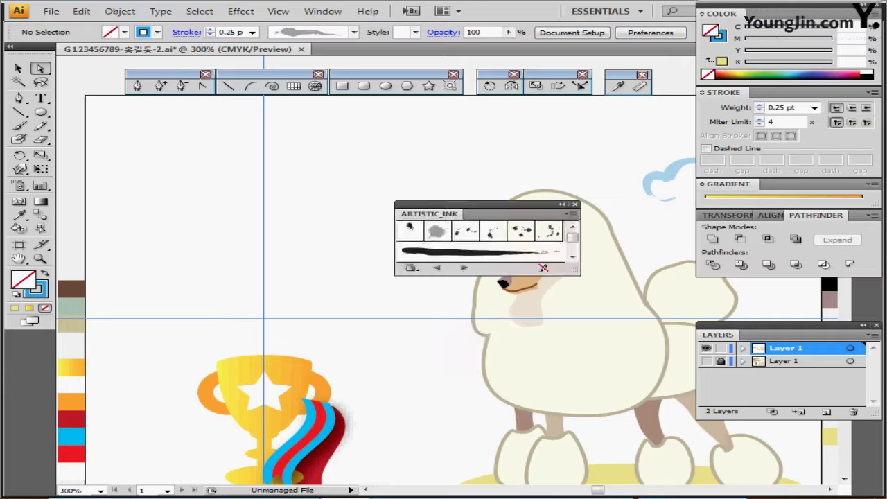
pyautogui.click(411, 267)
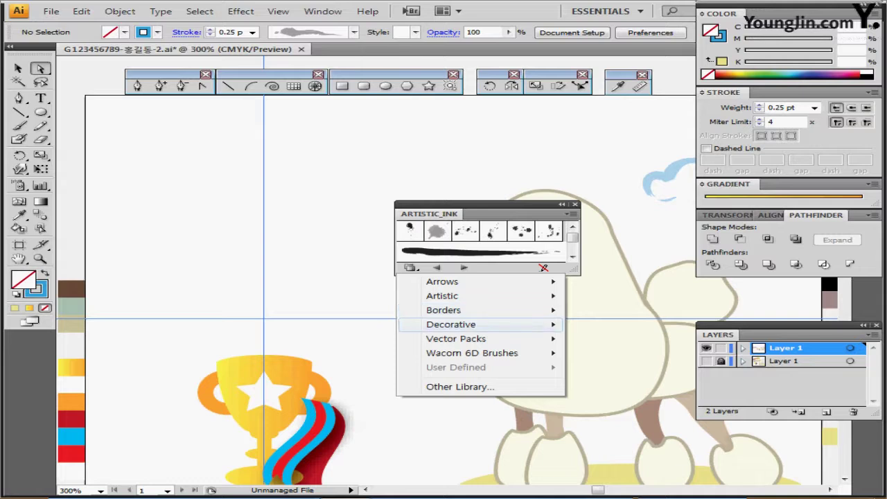
pyautogui.moveTo(450, 324)
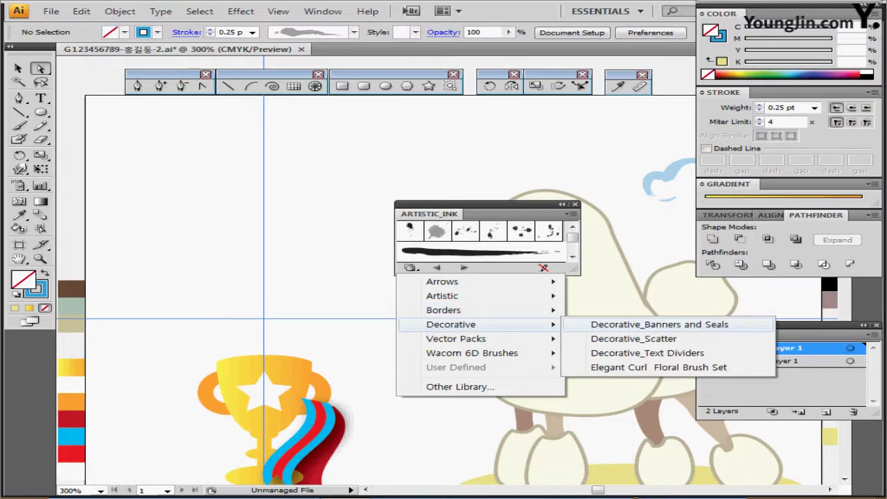
pyautogui.click(659, 325)
pyautogui.moveTo(485, 205); pyautogui.dragTo(481, 150)
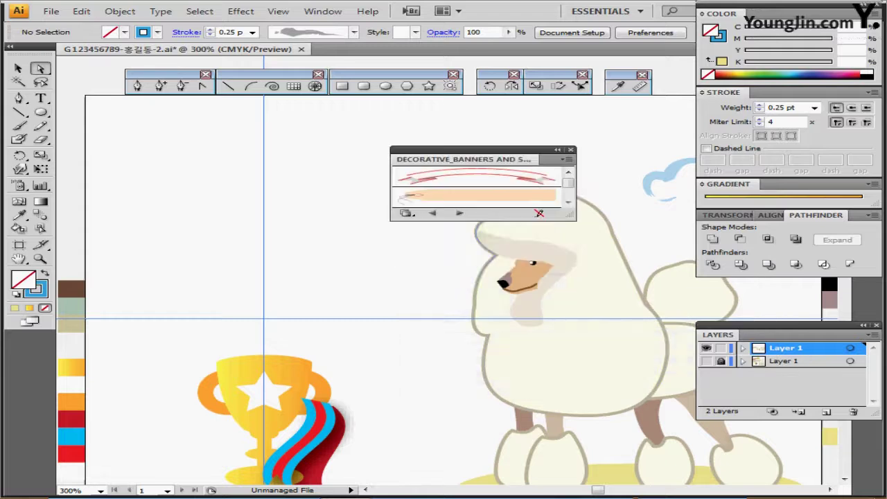
pyautogui.moveTo(573, 217); pyautogui.dragTo(595, 355)
pyautogui.scroll(-8, 486, 257)
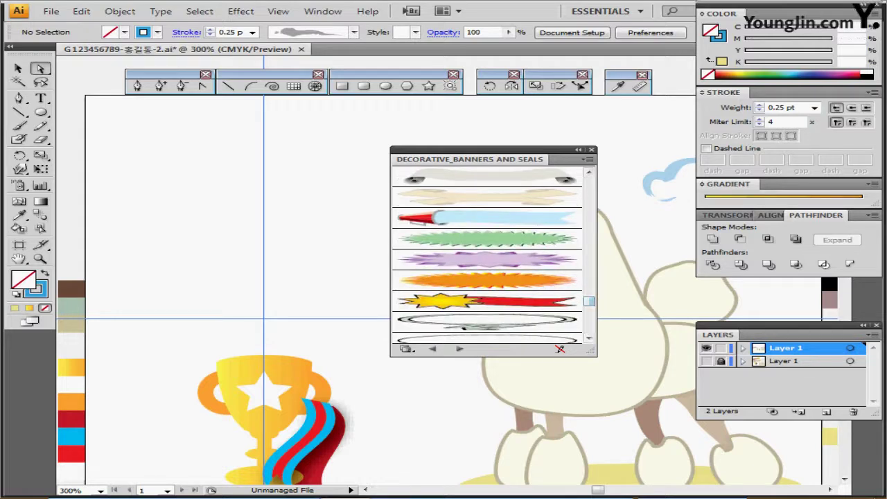
pyautogui.click(438, 303)
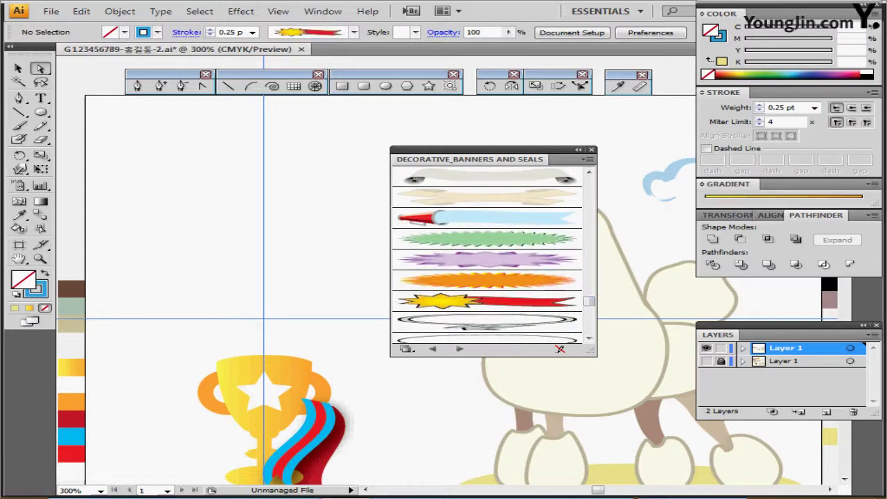
pyautogui.click(592, 149)
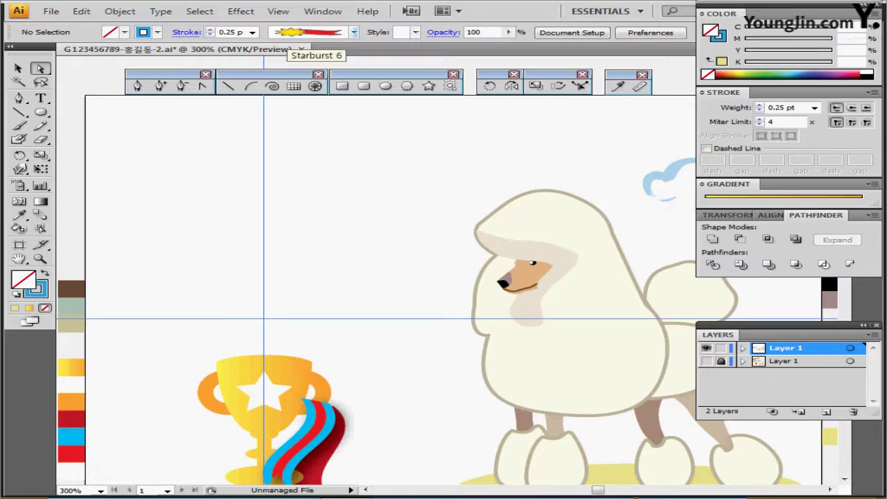
# Step: Show the reference layer, trace the banner curve with a three-point Pen path from the starburst end to the ribbon tail, and hide the layer again
pyautogui.press('p')
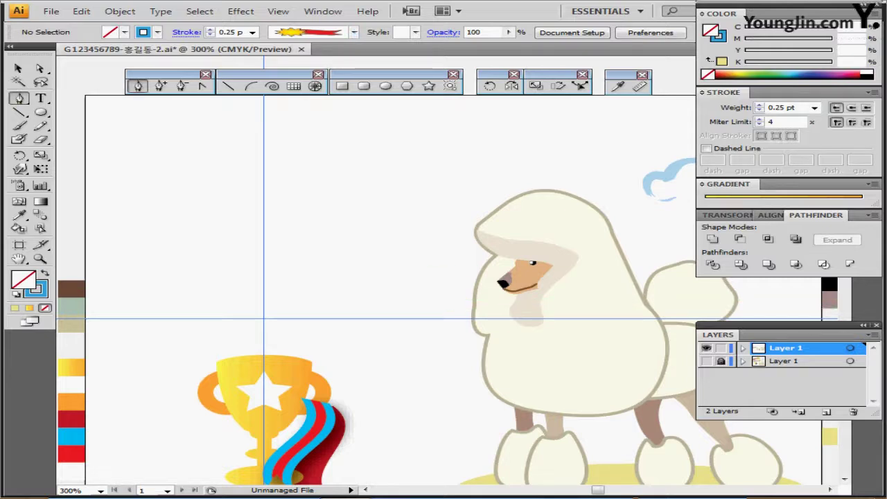
pyautogui.click(707, 361)
pyautogui.keyDown('ctrl'); pyautogui.click(706, 362); pyautogui.keyUp('ctrl')
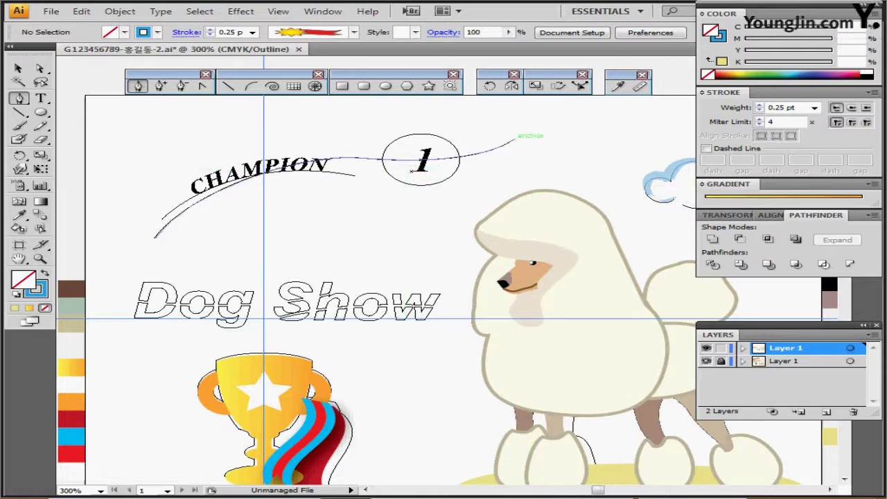
pyautogui.click(514, 139)
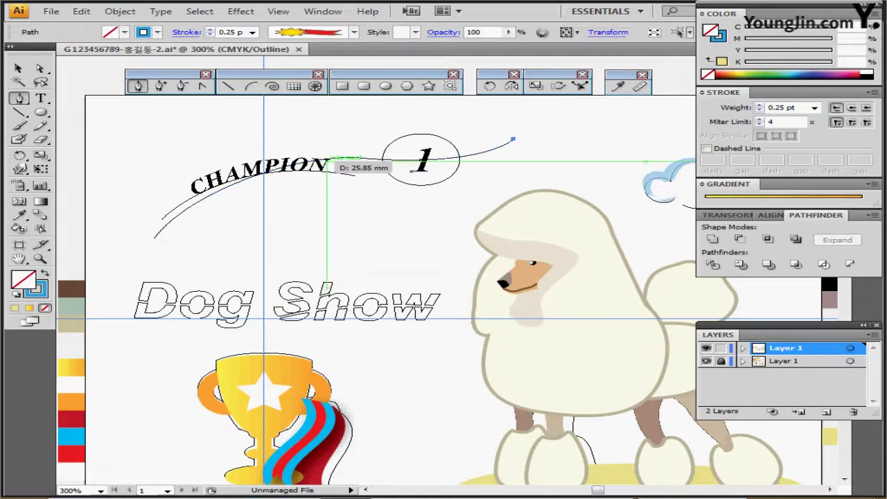
pyautogui.moveTo(381, 158); pyautogui.dragTo(305, 153)
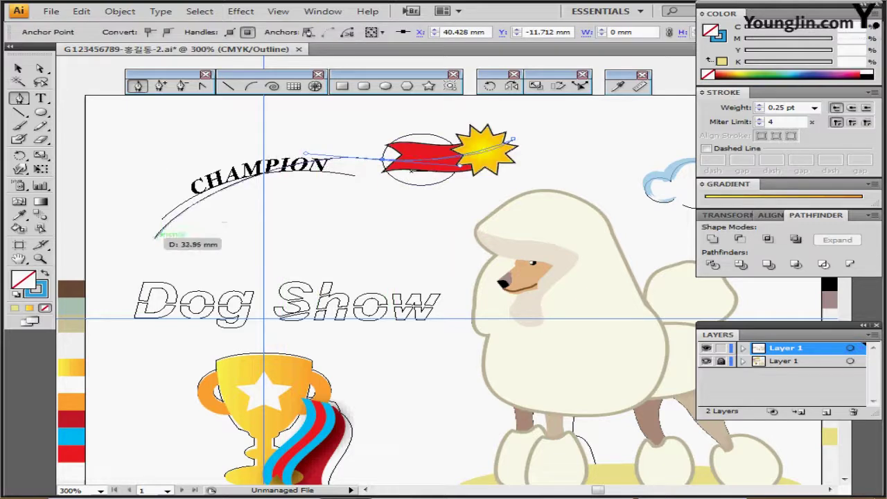
pyautogui.moveTo(155, 236); pyautogui.dragTo(123, 287)
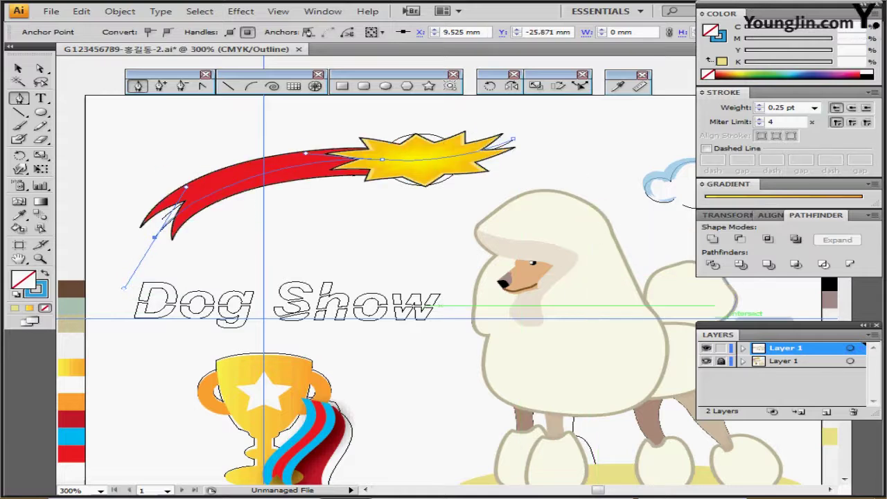
pyautogui.click(706, 361)
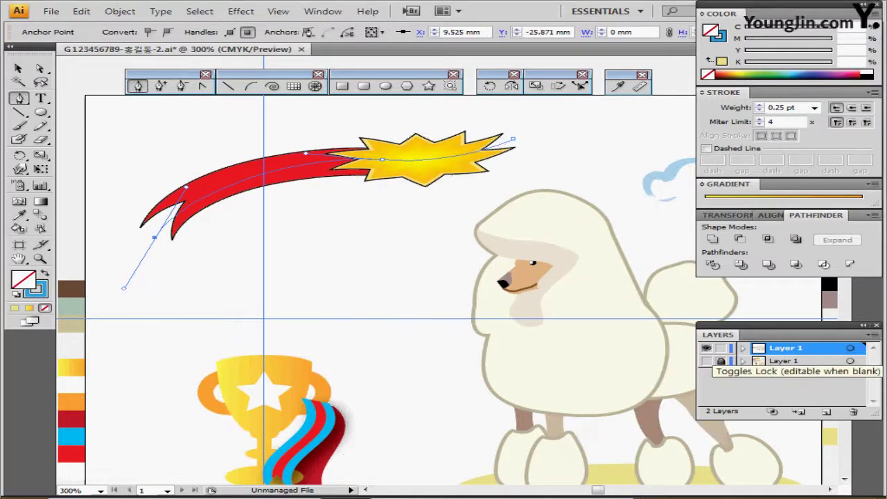
# Step: Set the Starburst 6 banner path's stroke weight to 0.5 pt and deselect it
pyautogui.click(815, 107)
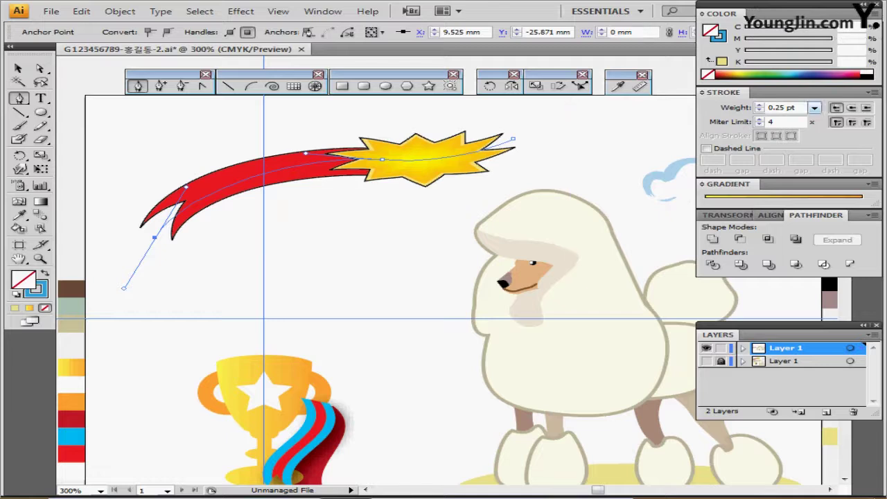
pyautogui.click(780, 128)
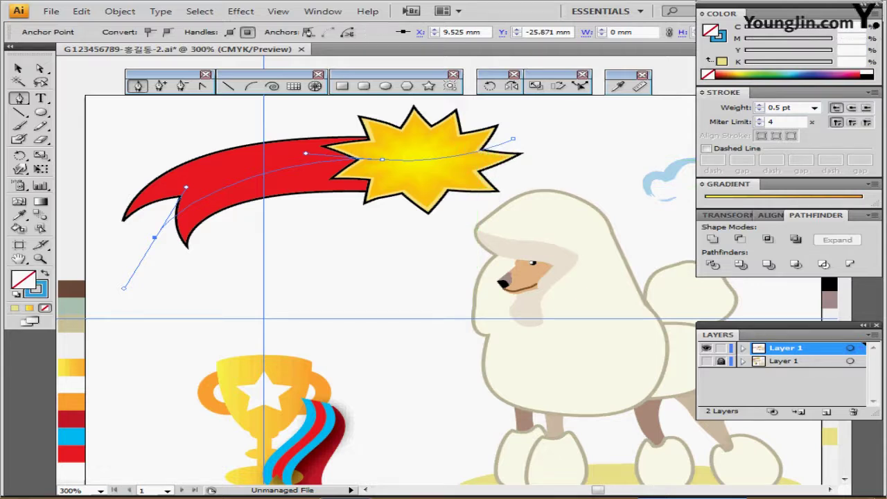
pyautogui.hotkey('ctrl', 'shift', 'a')
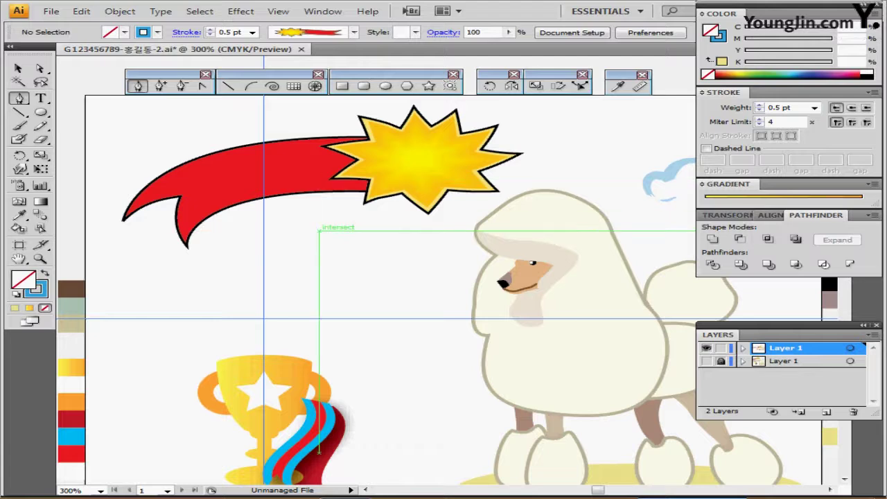
# Step: Restore the default colours, set the fill to None, and draw a three-point curved Pen path along the middle of the red ribbon to the starburst
pyautogui.moveTo(319, 231)
pyautogui.mouseDown()
pyautogui.moveTo(324, 244)
pyautogui.moveTo(320, 236)
pyautogui.mouseUp()
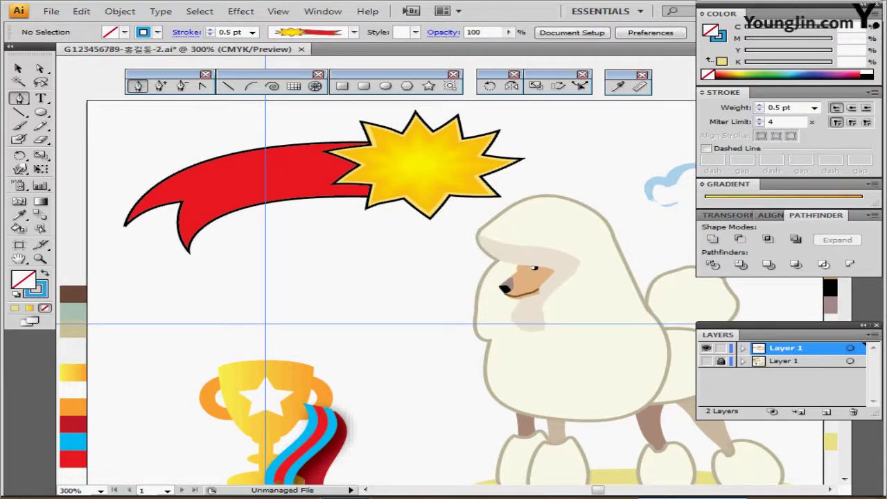
pyautogui.press('d')
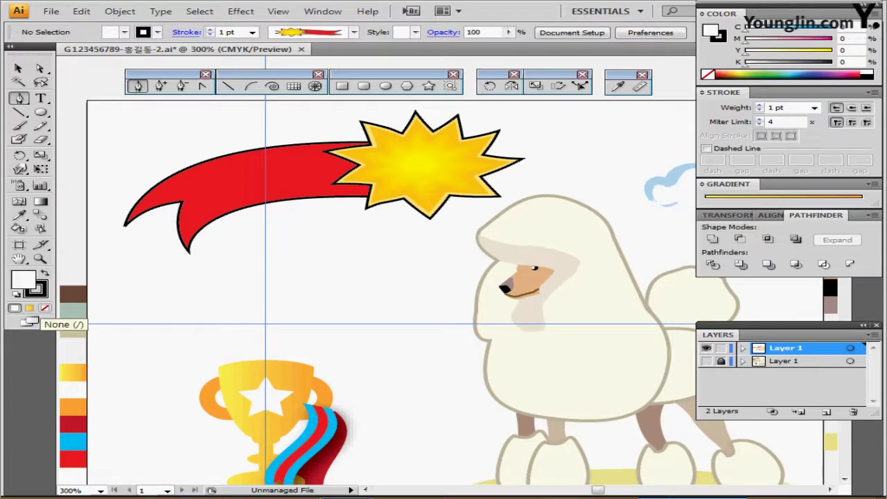
pyautogui.click(44, 308)
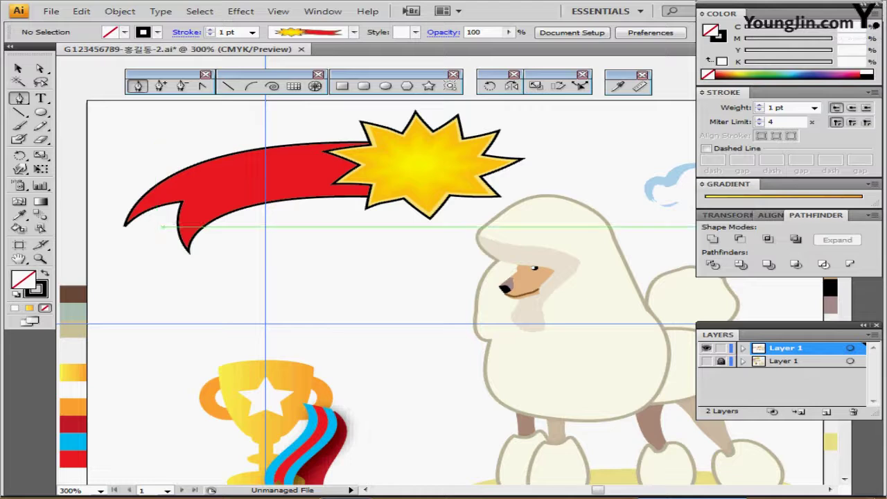
pyautogui.click(168, 226)
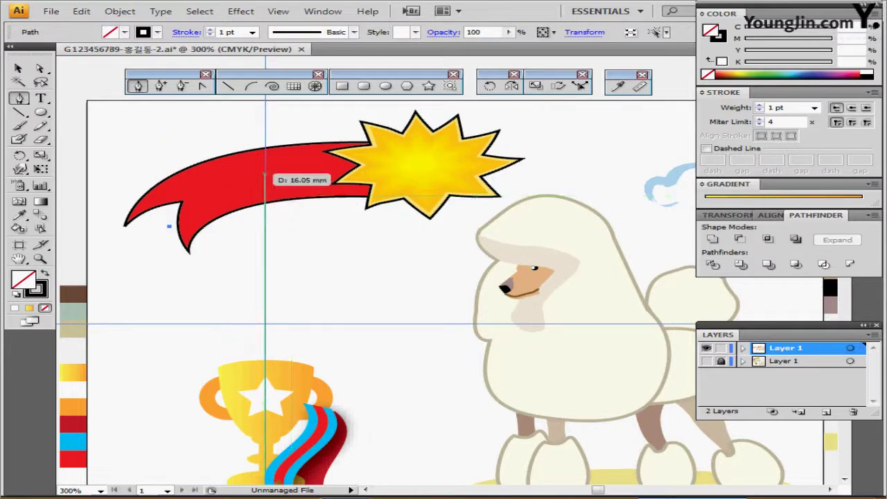
pyautogui.moveTo(264, 174); pyautogui.dragTo(515, 145)
pyautogui.moveTo(375, 163); pyautogui.dragTo(390, 161)
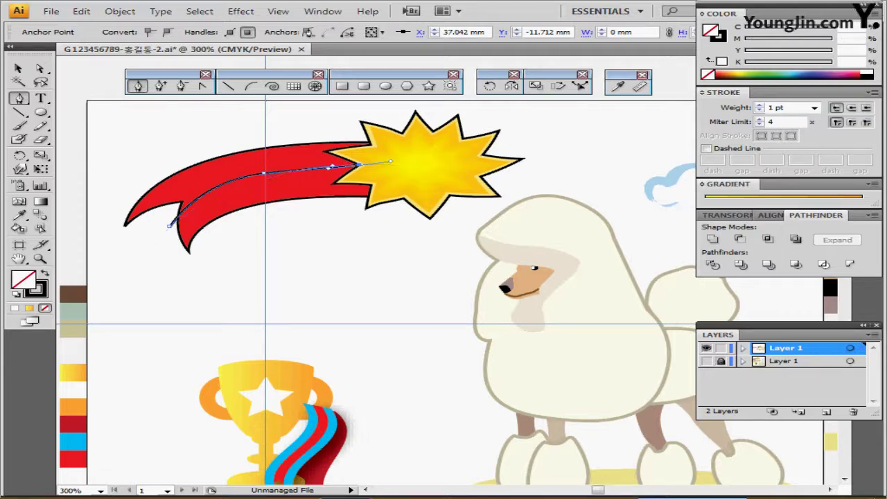
# Step: Turn the curve inside the red ribbon into a text path with the Type on a Path tool and deselect it
pyautogui.moveTo(42, 99); pyautogui.dragTo(118, 129)
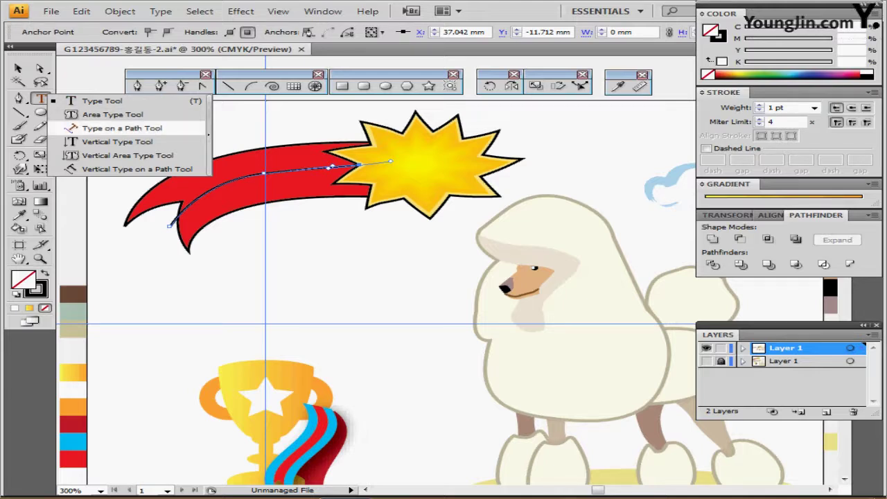
pyautogui.moveTo(118, 128); pyautogui.dragTo(120, 128)
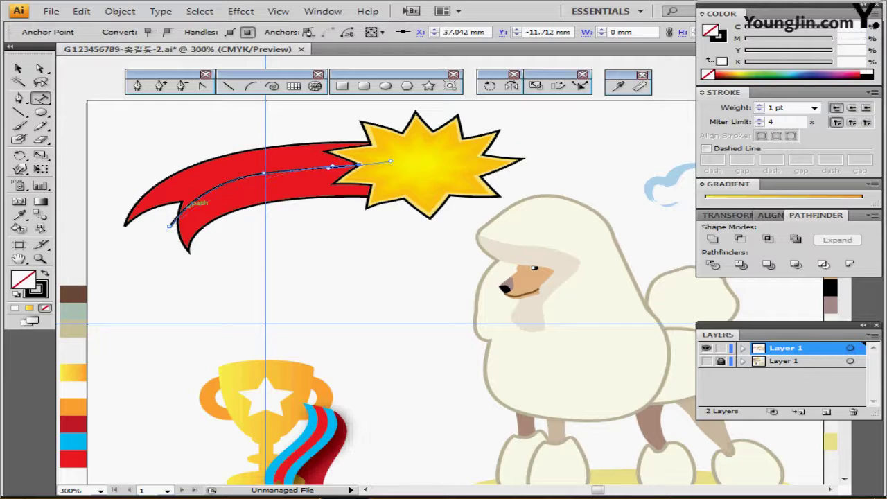
pyautogui.click(187, 205)
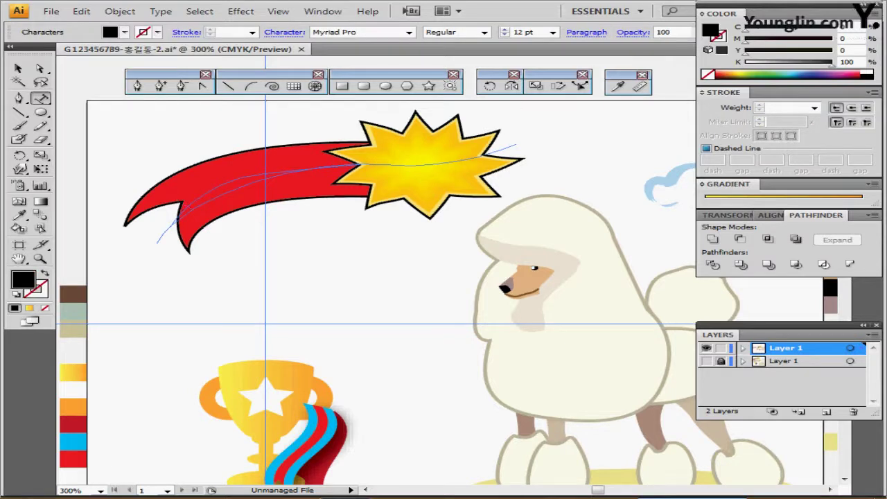
pyautogui.keyDown('ctrl'); pyautogui.click(267, 275); pyautogui.keyUp('ctrl')
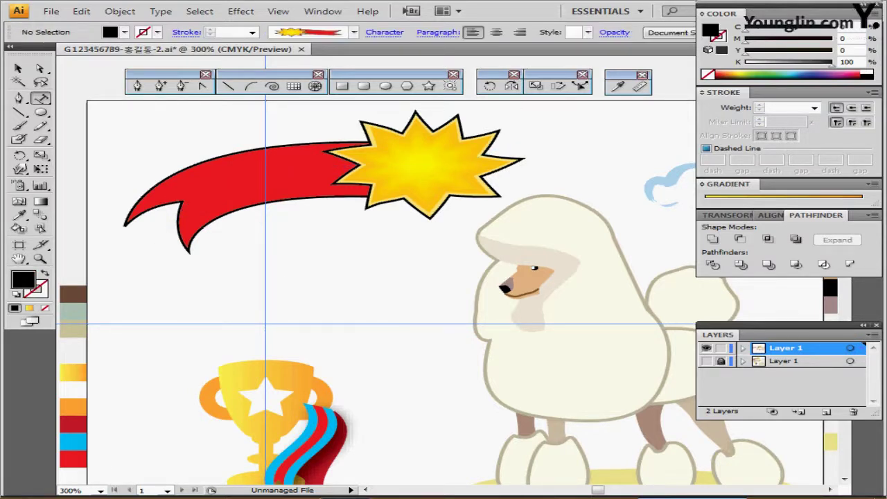
# Step: Copy all of the white CHAMPION text that lies beside the artboard
pyautogui.moveTo(267, 276); pyautogui.dragTo(478, 316)
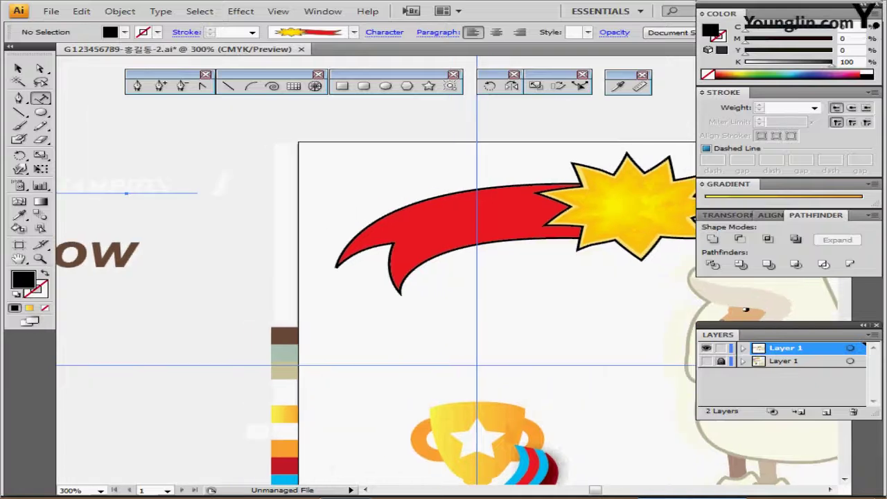
pyautogui.click(178, 188)
pyautogui.hotkey('ctrl', 'a')
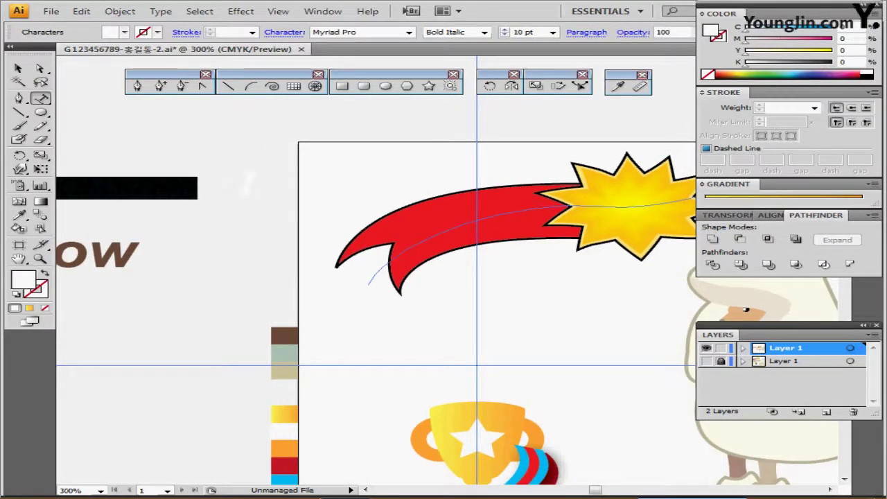
pyautogui.keyDown('ctrl'); pyautogui.click(406, 244); pyautogui.keyUp('ctrl')
pyautogui.click(396, 251)
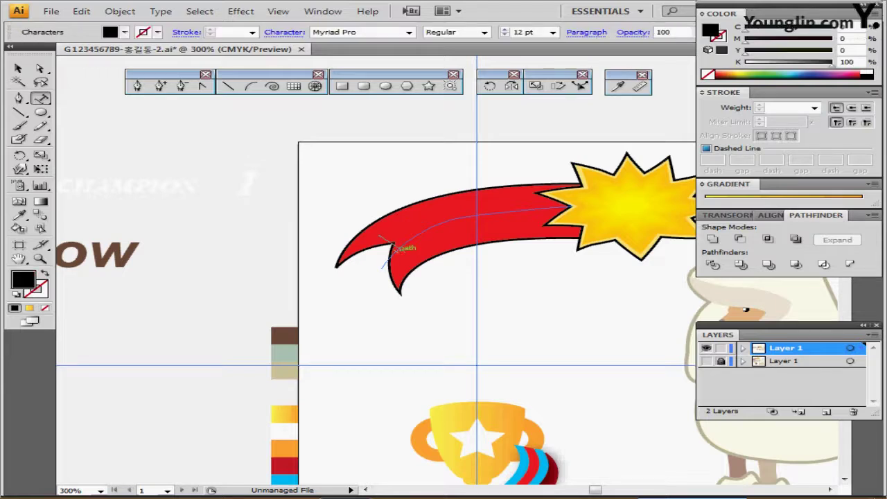
pyautogui.click(128, 186)
pyautogui.hotkey('ctrl', 'a')
pyautogui.hotkey('ctrl', 'c')
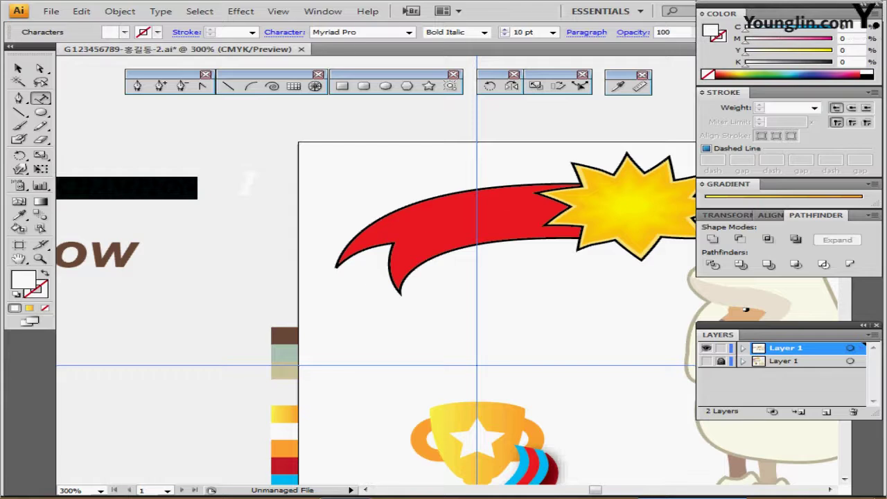
pyautogui.keyDown('ctrl'); pyautogui.click(421, 242); pyautogui.keyUp('ctrl')
pyautogui.click(405, 251)
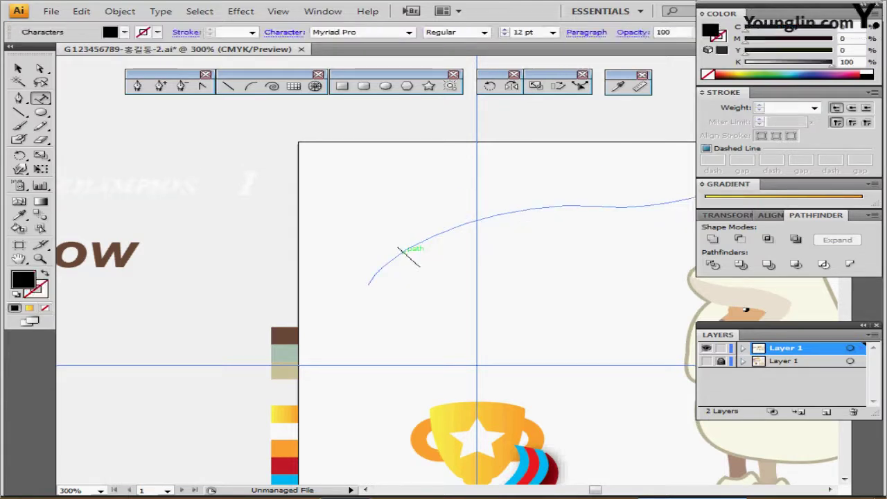
pyautogui.hotkey('ctrl', 'z')
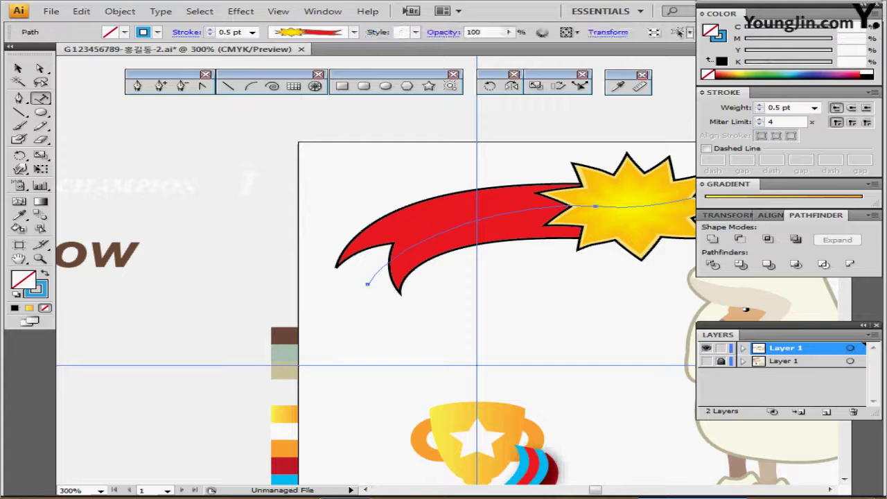
# Step: Paste the copied CHAMPION text onto the text path inside the red ribbon and finish the text editing
pyautogui.click(409, 223)
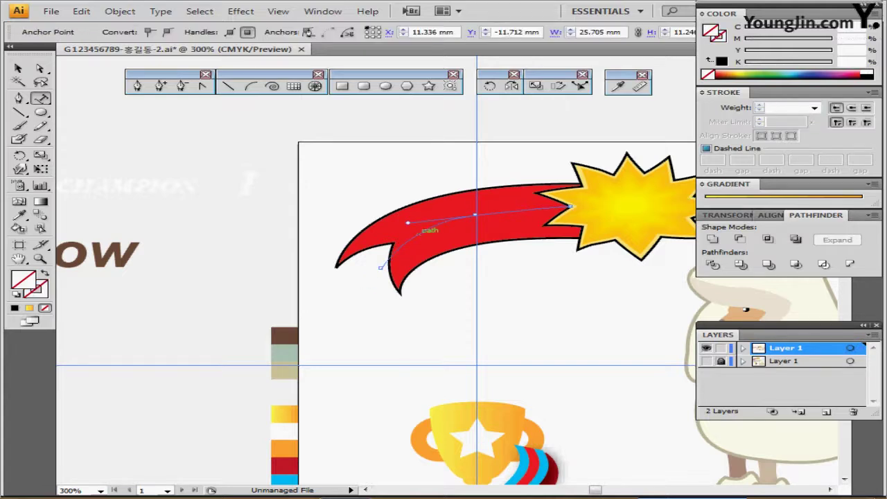
pyautogui.click(412, 237)
pyautogui.hotkey('ctrl', 'v')
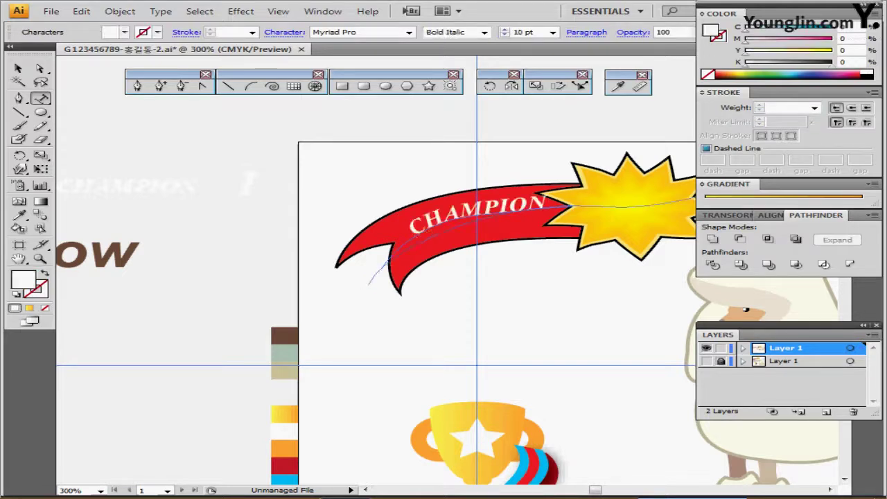
pyautogui.press('Escape')
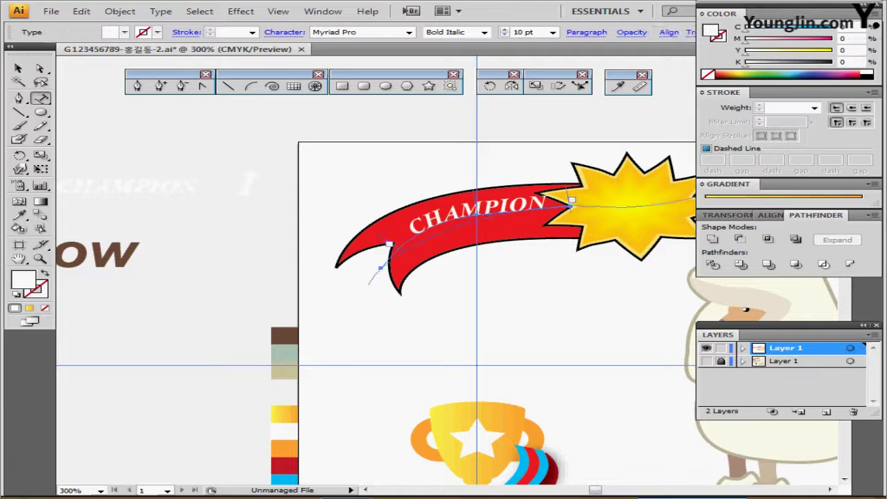
# Step: Slide the CHAMPION text back towards the ribbon tail, lower the text path's middle anchor point slightly, and deselect it
pyautogui.moveTo(568, 194); pyautogui.dragTo(548, 198)
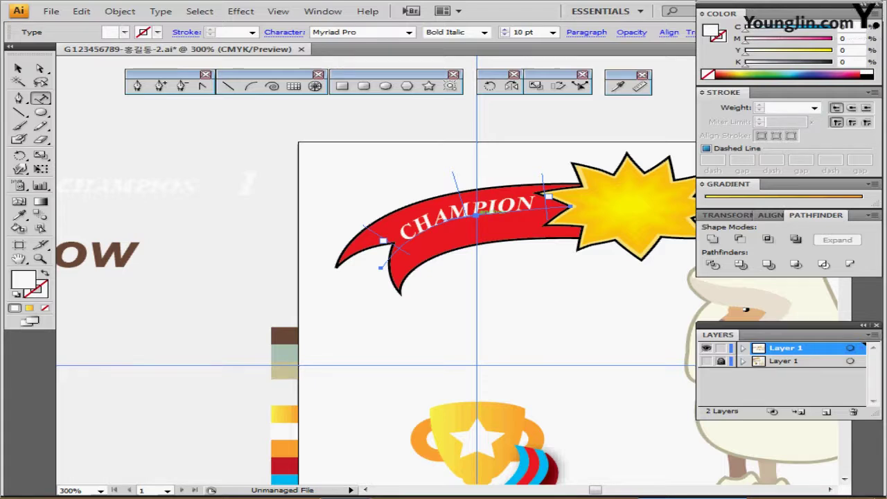
pyautogui.keyDown('ctrl'); pyautogui.click(476, 215); pyautogui.keyUp('ctrl')
pyautogui.moveTo(476, 215); pyautogui.dragTo(477, 220)
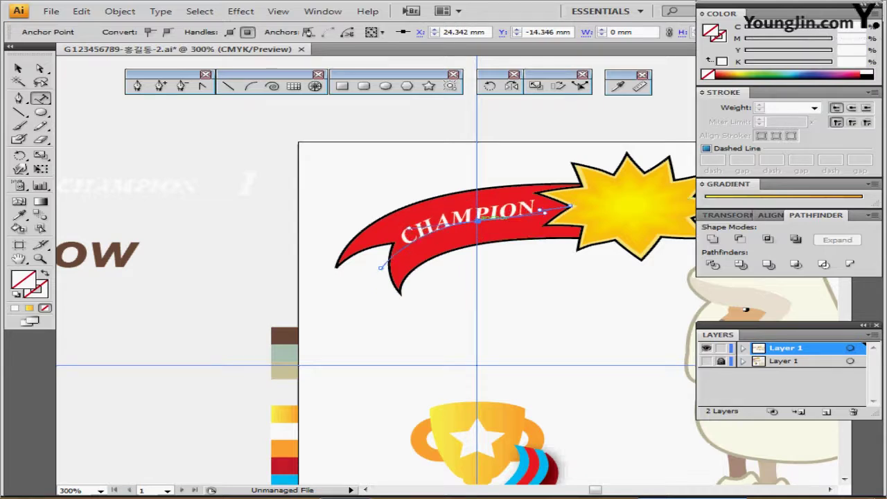
pyautogui.hotkey('ctrl', 'shift', 'a')
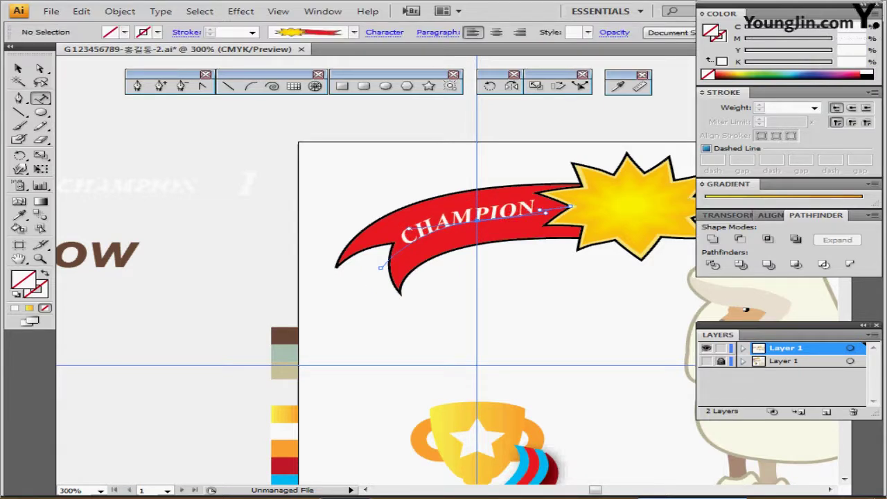
# Step: Draw a white ellipse without a stroke at the centre of the yellow starburst, starting from the default colours
pyautogui.moveTo(477, 220); pyautogui.dragTo(380, 193)
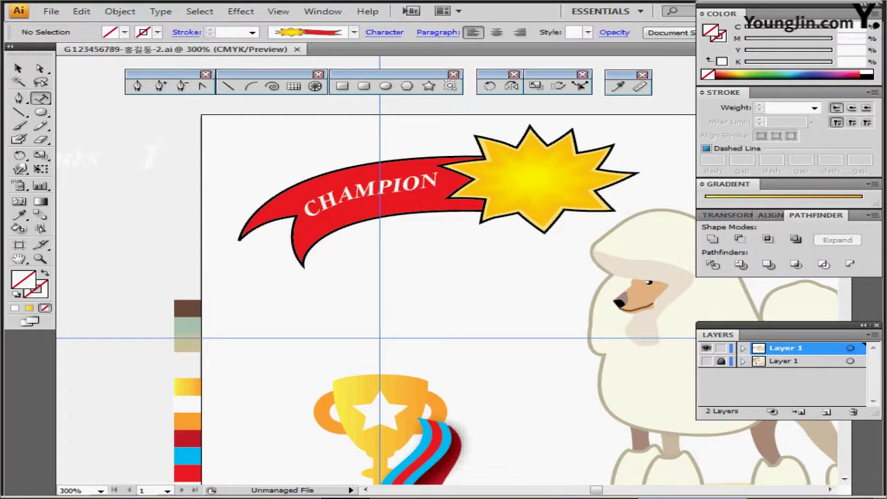
pyautogui.press('d')
pyautogui.click(40, 294)
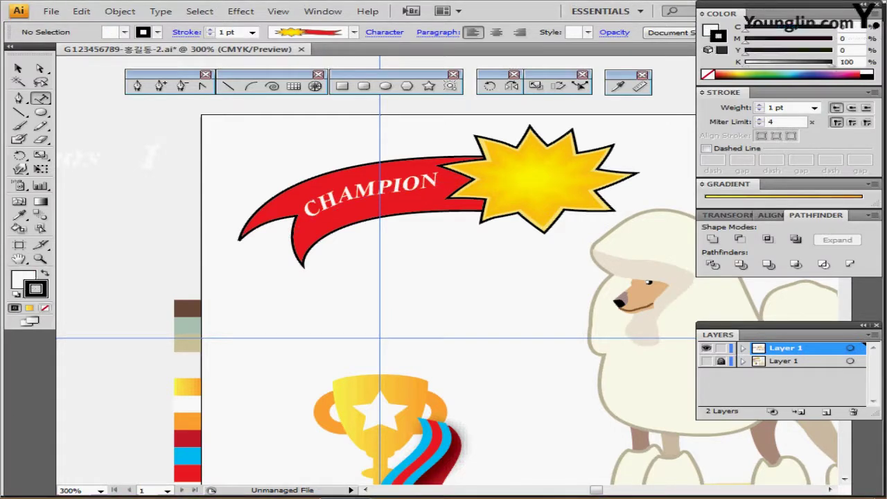
pyautogui.click(45, 308)
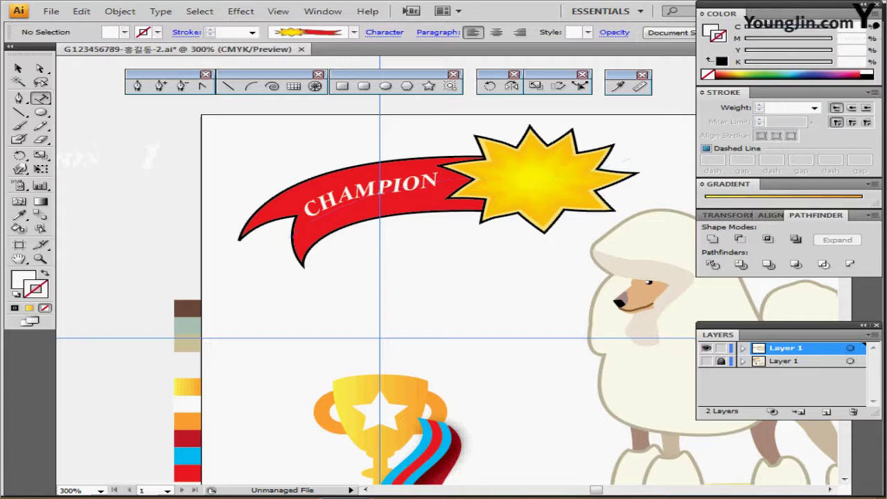
pyautogui.click(386, 86)
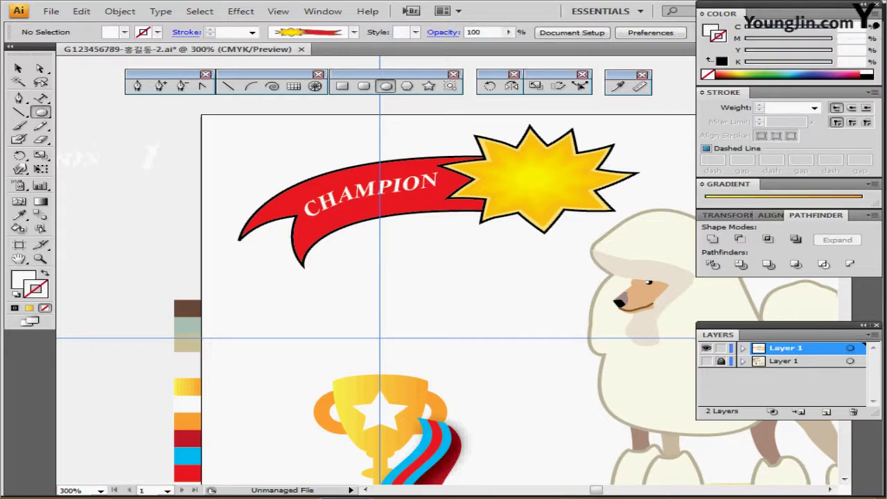
pyautogui.moveTo(499, 160); pyautogui.dragTo(532, 182)
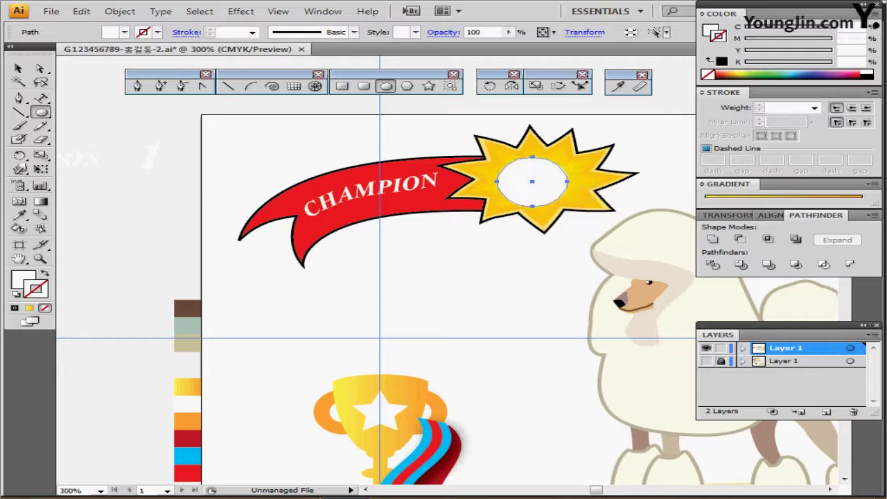
# Step: Move the white 1 from beside the artboard onto the centre of the white ellipse, colour it black, and deselect it
pyautogui.moveTo(149, 165); pyautogui.dragTo(254, 174)
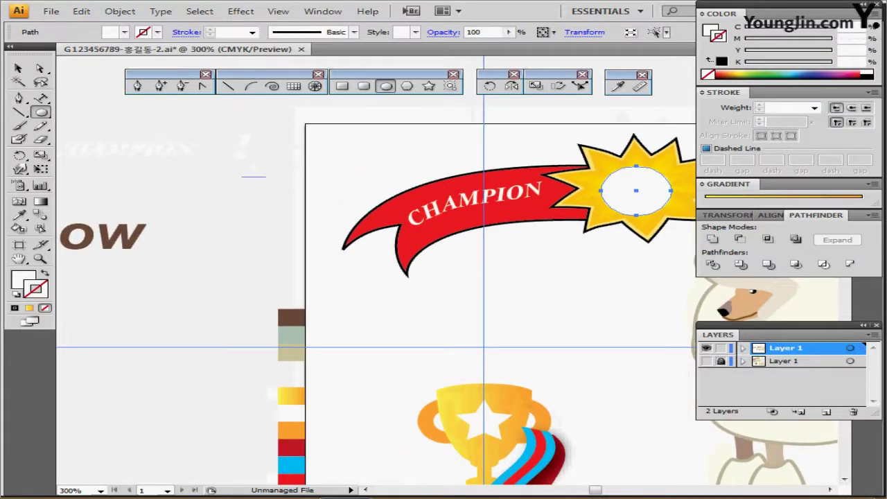
pyautogui.keyDown('ctrl'); pyautogui.click(254, 173); pyautogui.keyUp('ctrl')
pyautogui.press('Escape')
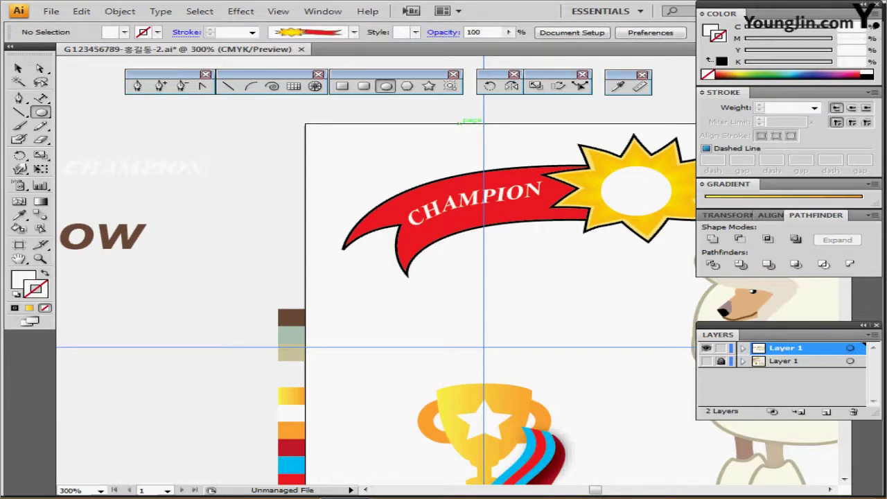
pyautogui.hotkey('ctrl', 'v')
pyautogui.moveTo(426, 279); pyautogui.dragTo(628, 199)
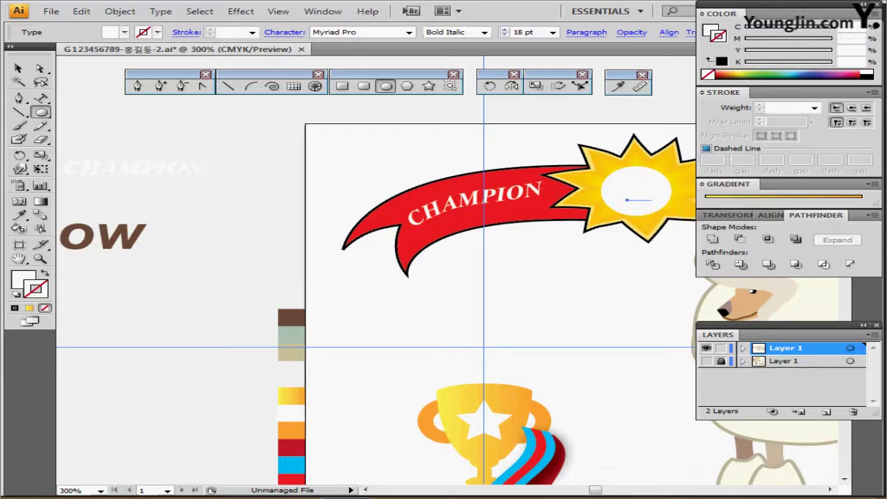
pyautogui.write('1')
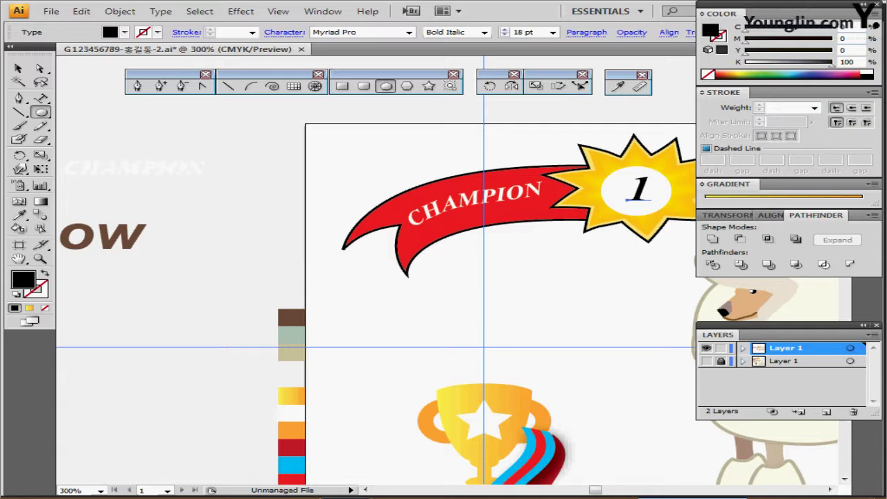
pyautogui.moveTo(639, 200); pyautogui.dragTo(637, 197)
pyautogui.keyDown('ctrl'); pyautogui.click(305, 173); pyautogui.keyUp('ctrl')
# Step: Move the brown Dog Show text onto the artboard just above the trophy, checking its position against the reference layer
pyautogui.moveTo(305, 174); pyautogui.dragTo(178, 91)
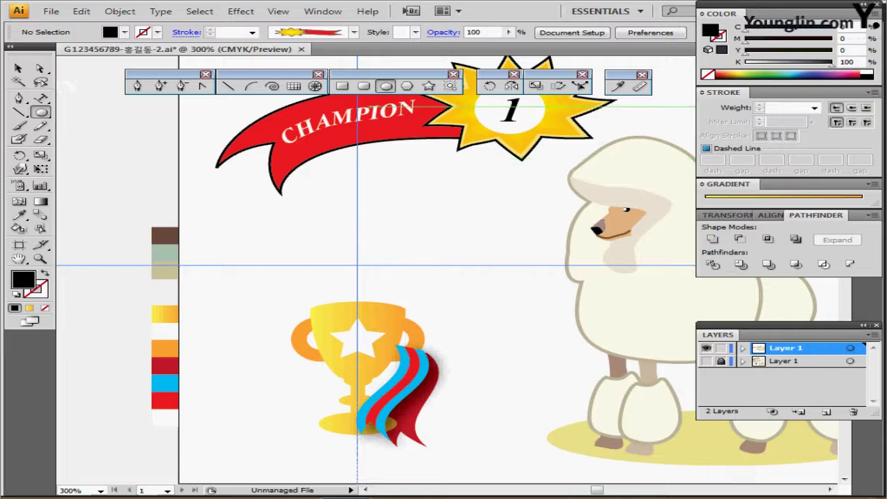
pyautogui.moveTo(139, 159); pyautogui.dragTo(234, 170)
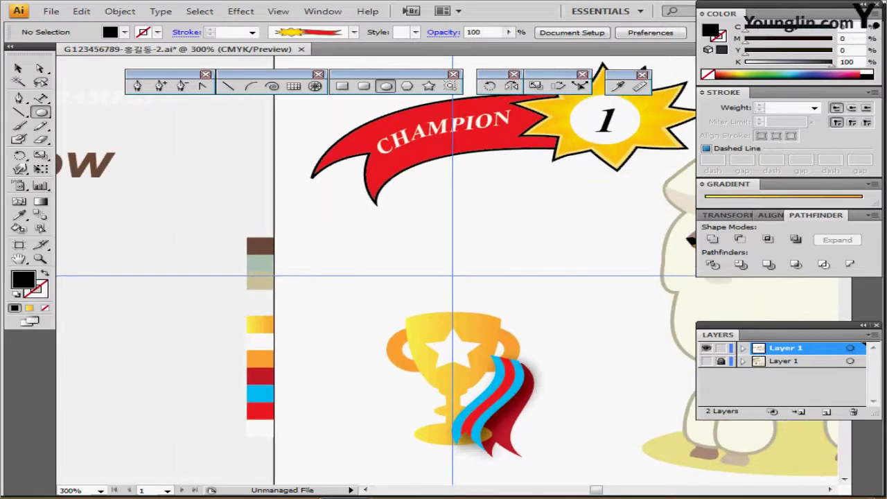
pyautogui.moveTo(83, 172); pyautogui.dragTo(601, 273)
pyautogui.moveTo(602, 272); pyautogui.dragTo(480, 246)
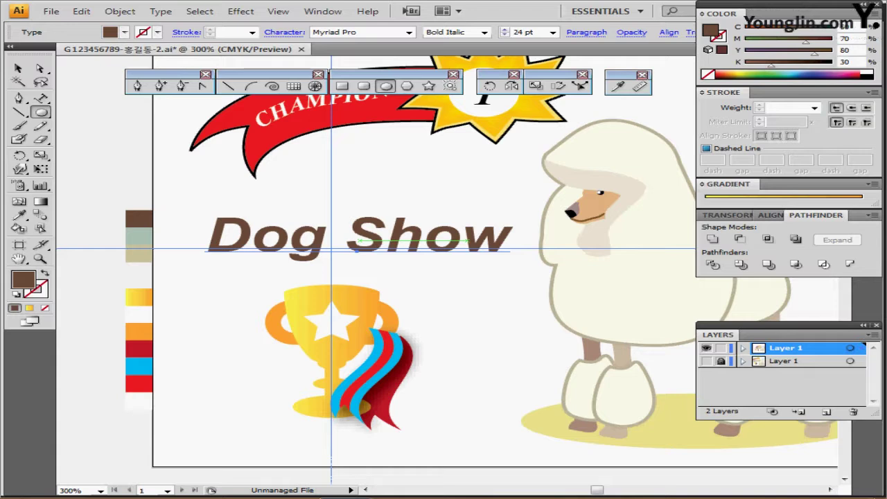
pyautogui.click(706, 361)
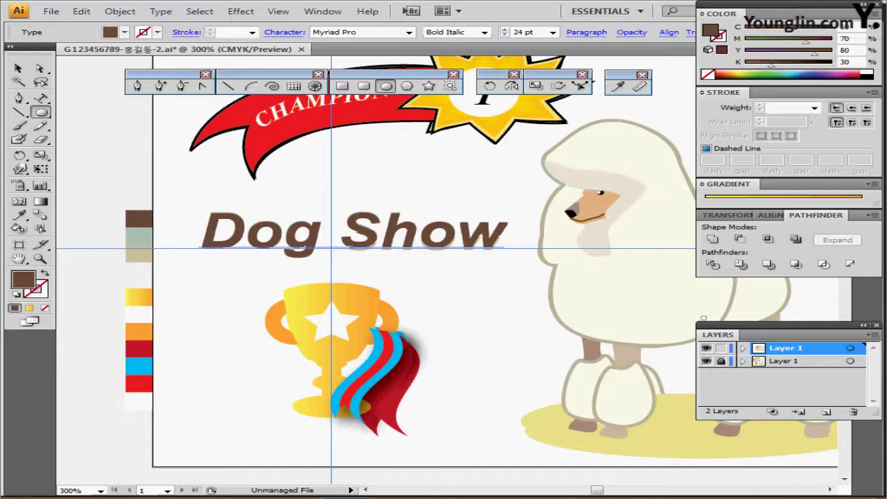
pyautogui.click(707, 361)
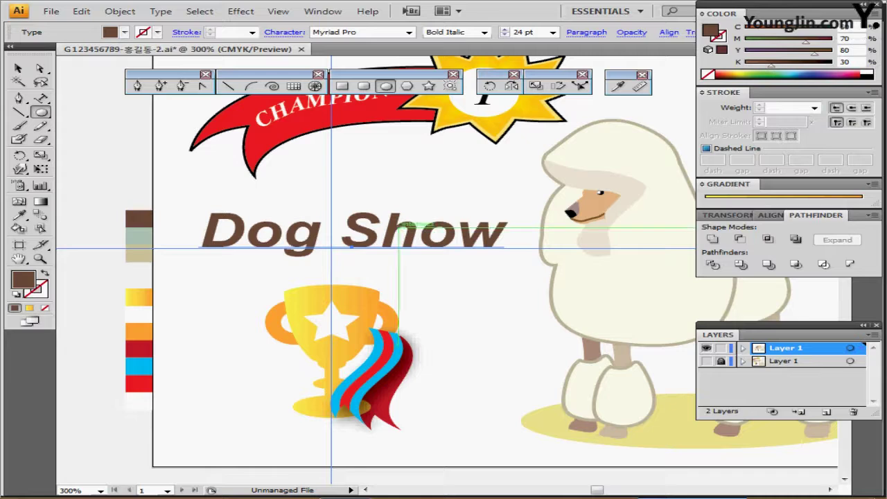
# Step: Convert the Dog Show text to outlines and deselect it
pyautogui.rightClick(399, 226)
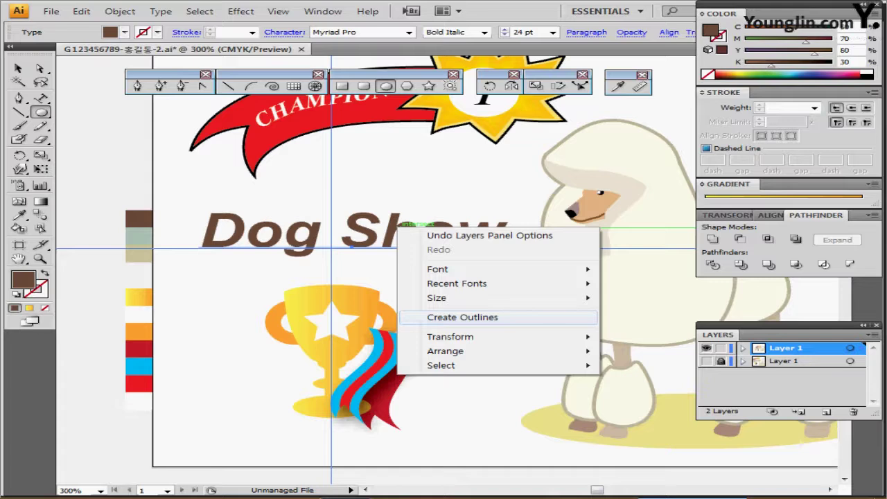
pyautogui.click(462, 317)
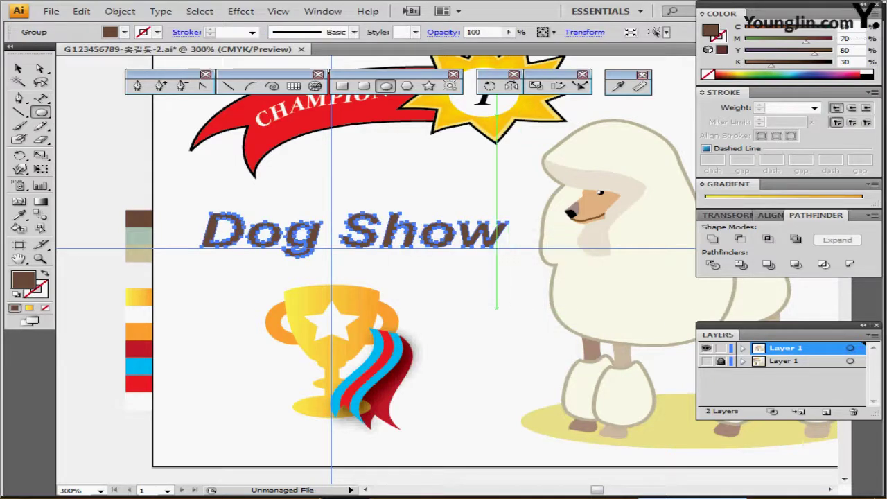
pyautogui.hotkey('ctrl', 'shift', 'a')
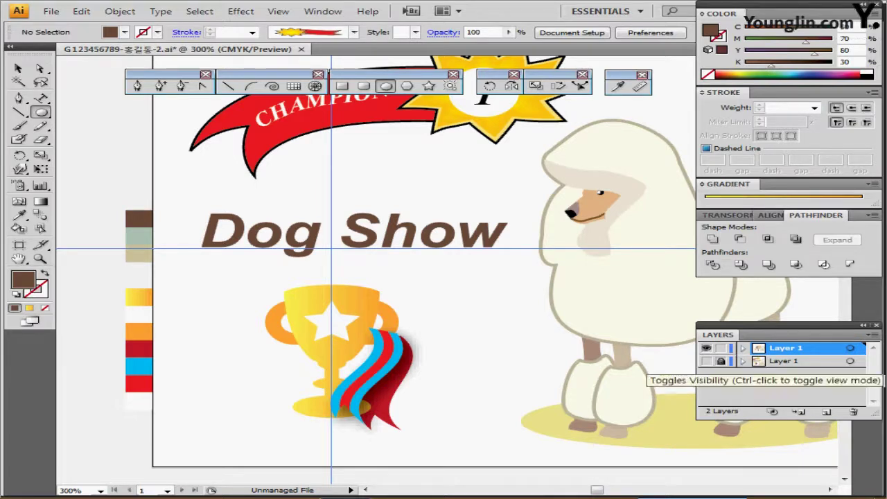
# Step: In outline view with the reference layer shown, draw a wide unfilled ellipse with a 1 pt black stroke crossing the Dog Show lettering, then restore the preview
pyautogui.hotkey('ctrl', 'y')
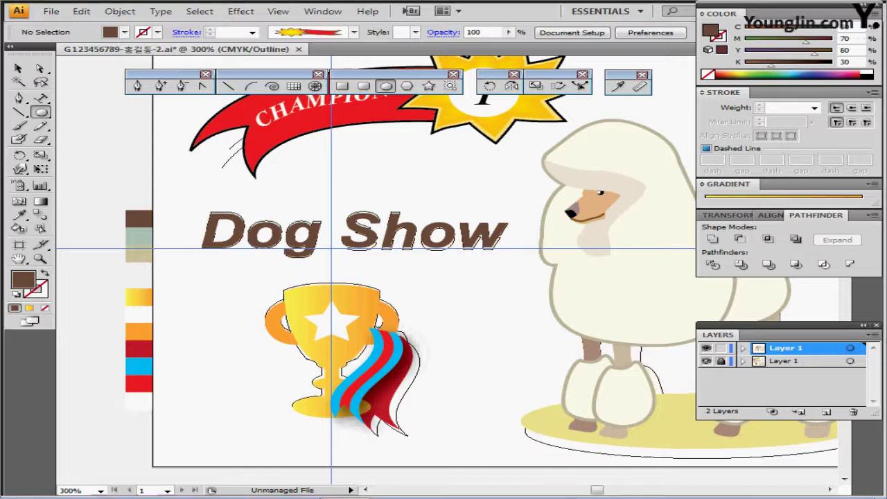
pyautogui.scroll(1, 291, 229)
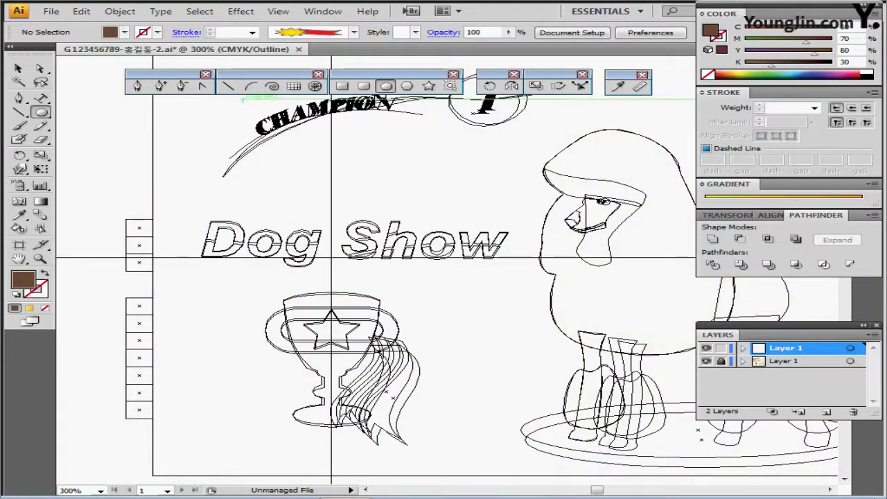
pyautogui.press('d')
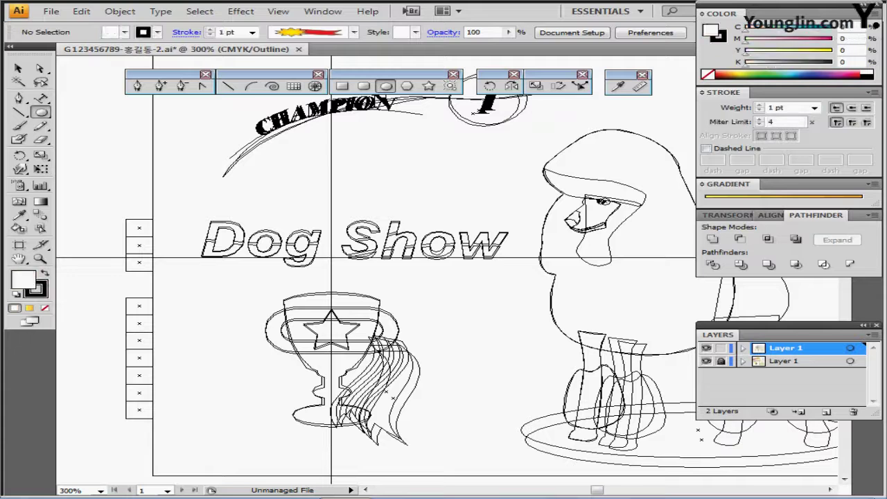
pyautogui.press('/')
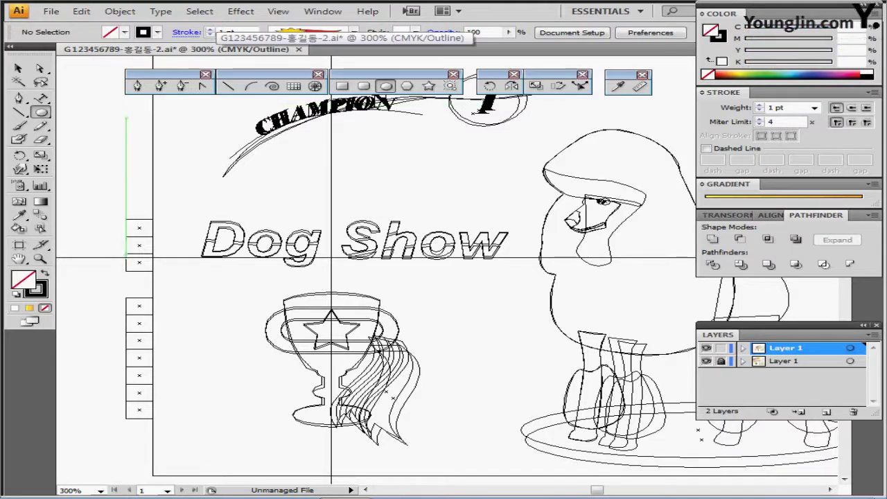
pyautogui.press(',')
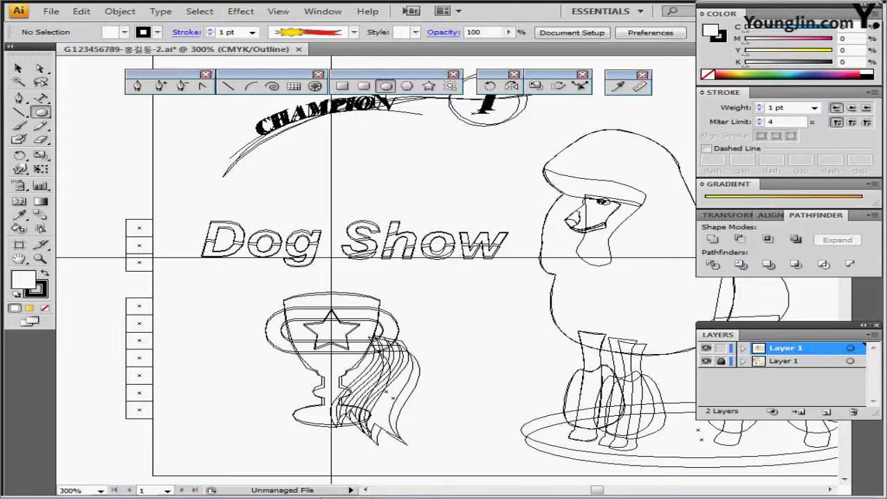
pyautogui.press('/')
pyautogui.press('b')
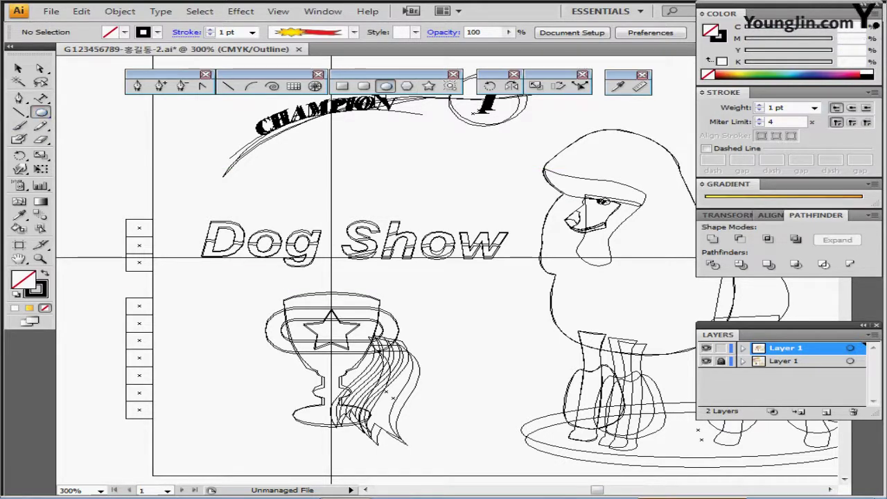
pyautogui.moveTo(139, 169); pyautogui.dragTo(446, 241)
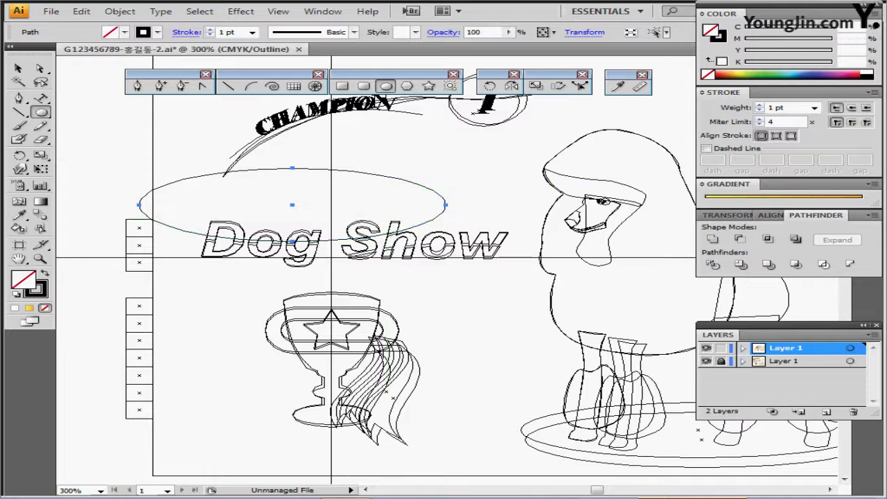
pyautogui.moveTo(291, 205); pyautogui.dragTo(283, 207)
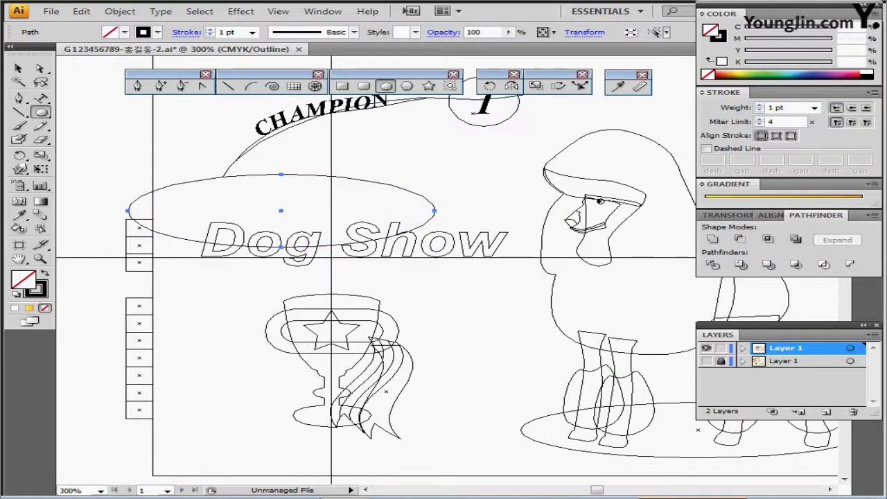
pyautogui.hotkey('ctrl', 'y')
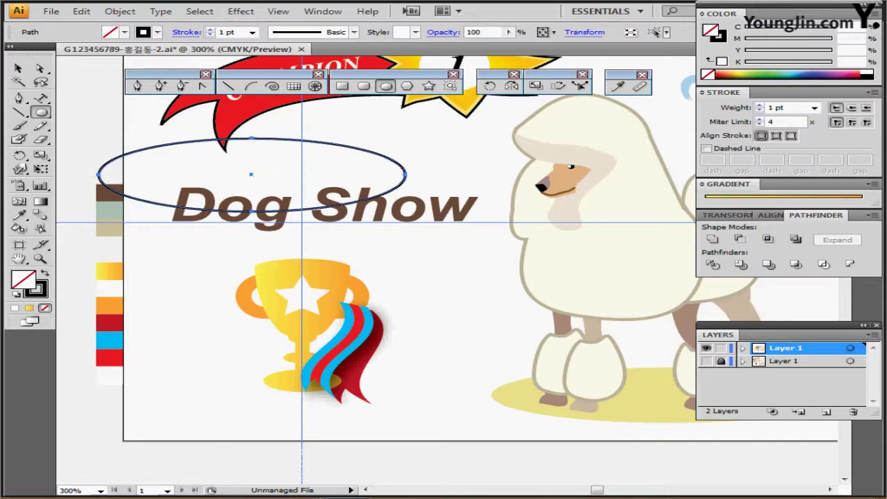
# Step: Duplicate the ellipse diagonally below so it crosses Show, and delete the copy's bottom anchor point and the original's top anchor point
pyautogui.moveTo(252, 173); pyautogui.dragTo(425, 244)
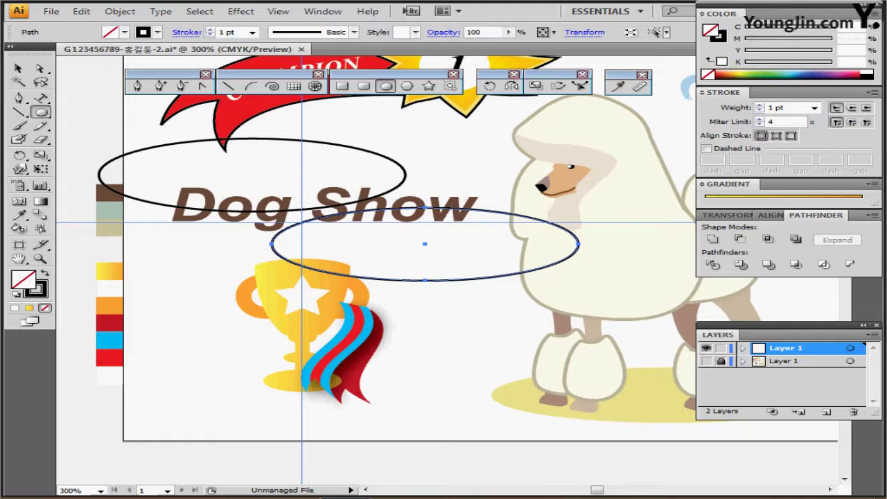
pyautogui.keyDown('ctrl'); pyautogui.click(436, 306); pyautogui.keyUp('ctrl')
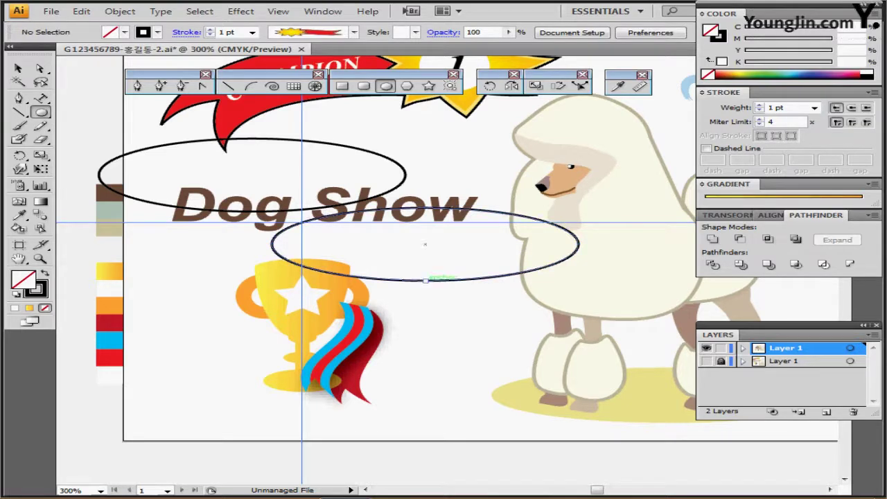
pyautogui.keyDown('ctrl'); pyautogui.click(425, 281); pyautogui.keyUp('ctrl')
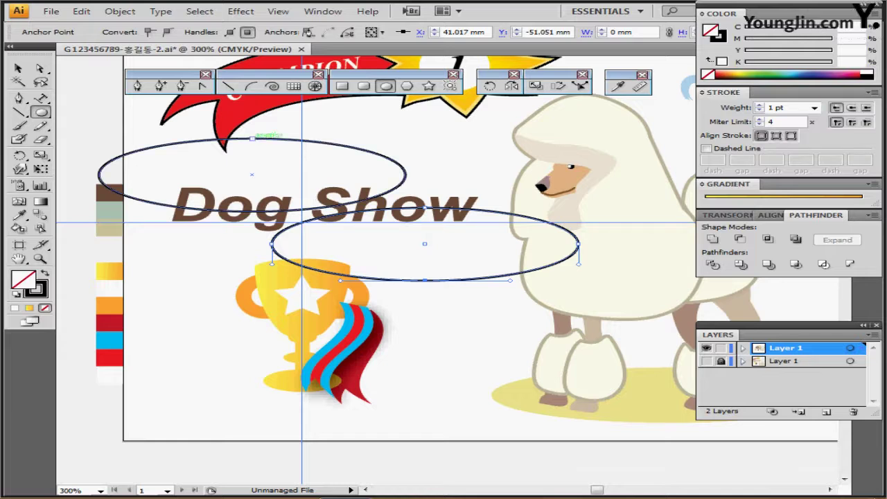
pyautogui.keyDown('ctrl'); pyautogui.keyDown('shift'); pyautogui.click(252, 138); pyautogui.keyUp('shift'); pyautogui.keyUp('ctrl')
pyautogui.press('Delete')
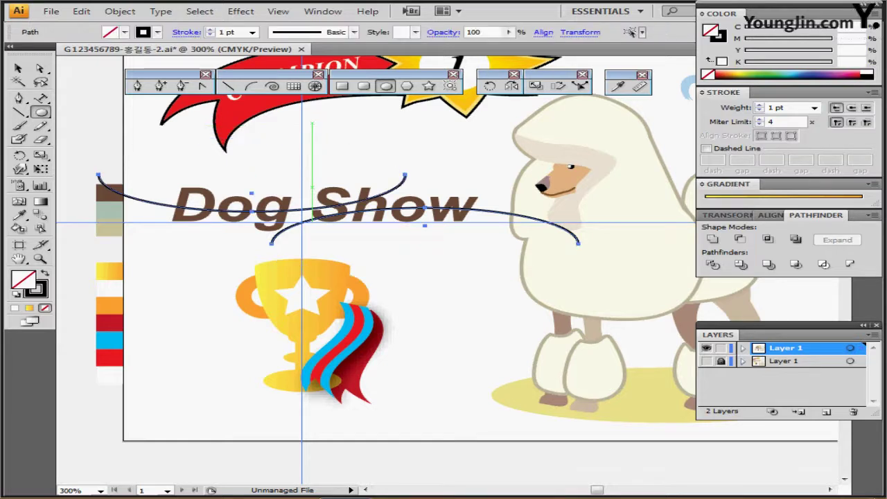
# Step: Divide the Dog Show lettering with the two curved arcs using Pathfinder and isolate the divided group for editing
pyautogui.press('v')
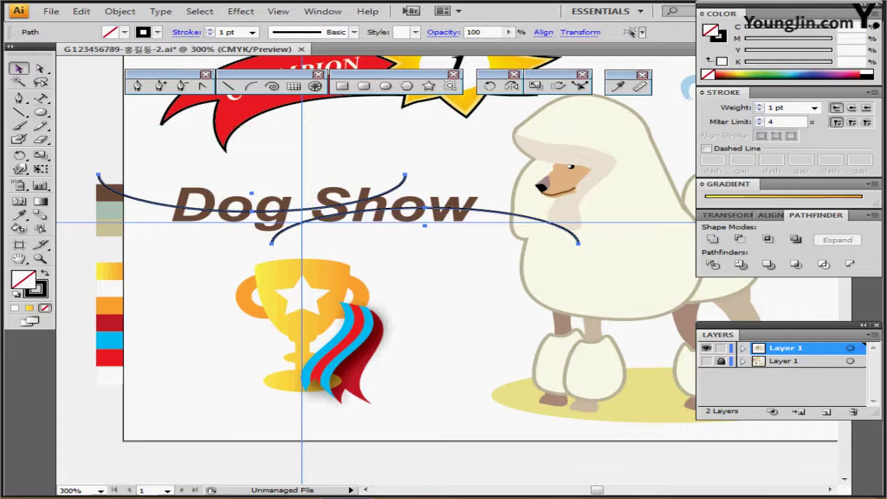
pyautogui.moveTo(162, 164); pyautogui.dragTo(405, 240)
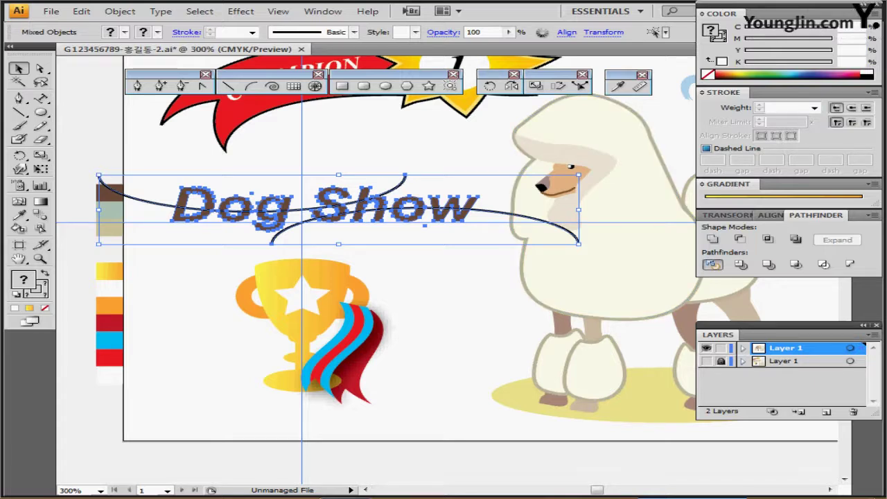
pyautogui.click(713, 264)
pyautogui.doubleClick(376, 200)
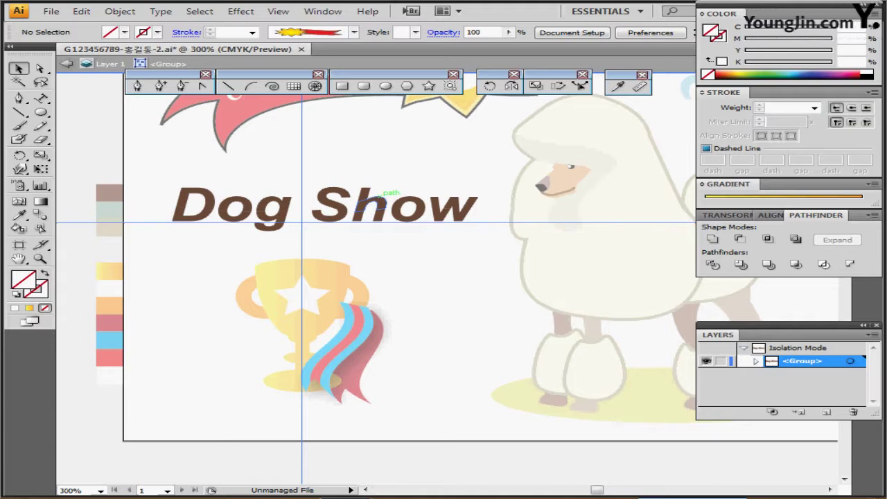
pyautogui.moveTo(380, 201); pyautogui.dragTo(406, 222)
# Step: Recolour the upper pieces of the letters D, o, g, S and h with the pale green swatch beside the artboard
pyautogui.click(222, 223)
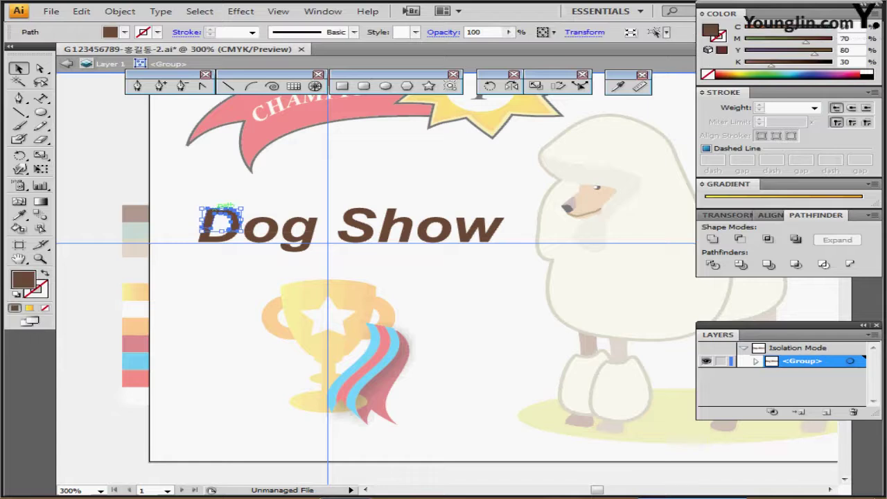
pyautogui.keyDown('shift'); pyautogui.click(276, 221); pyautogui.keyUp('shift')
pyautogui.keyDown('shift'); pyautogui.click(316, 220); pyautogui.keyUp('shift')
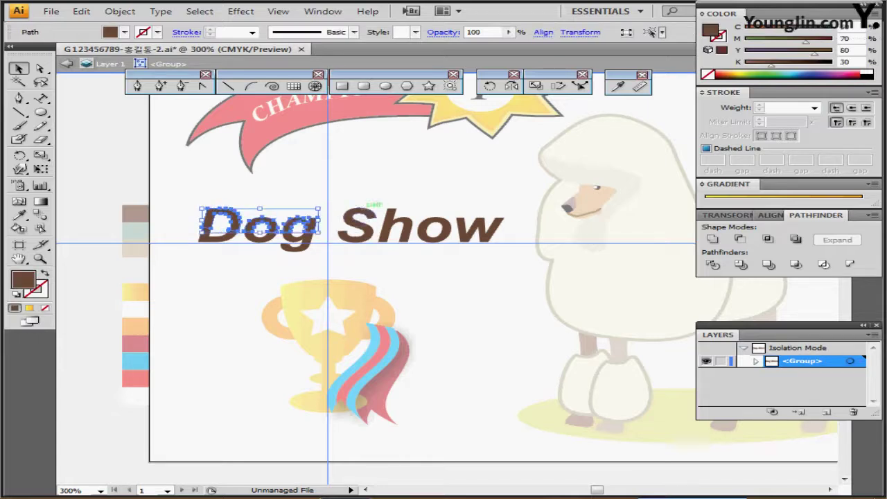
pyautogui.keyDown('shift'); pyautogui.click(364, 210); pyautogui.keyUp('shift')
pyautogui.keyDown('shift'); pyautogui.click(390, 212); pyautogui.keyUp('shift')
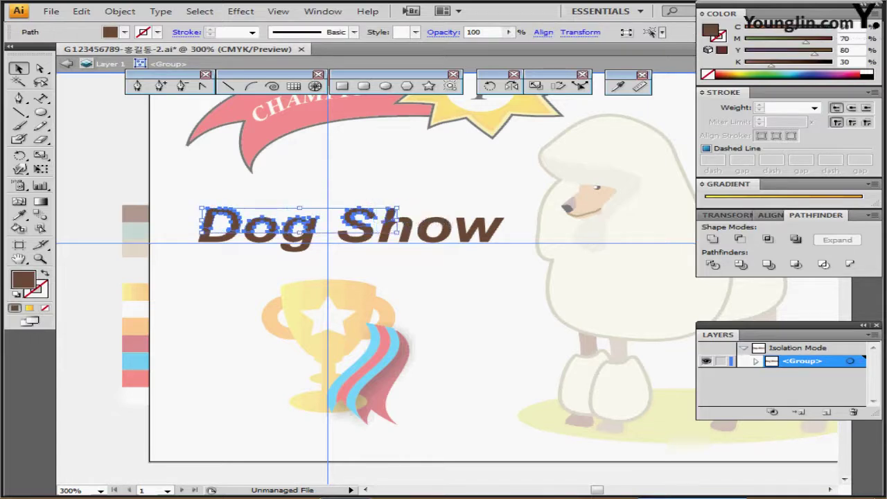
pyautogui.press('i')
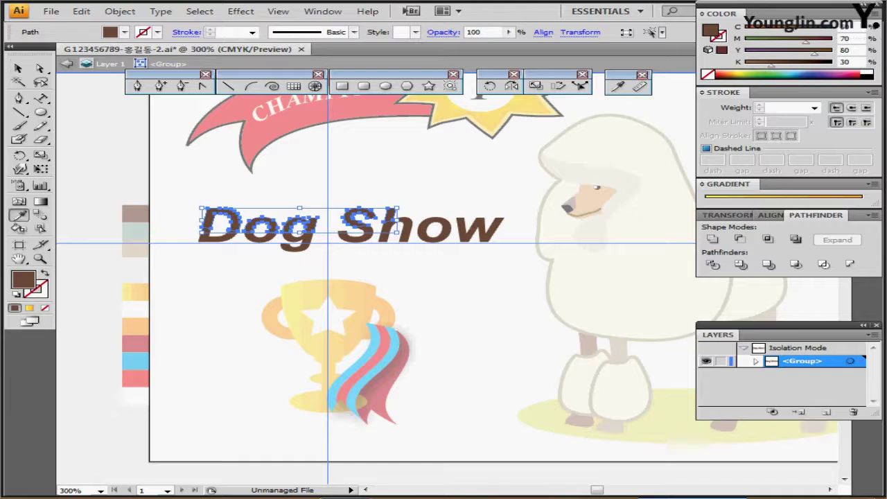
pyautogui.click(135, 232)
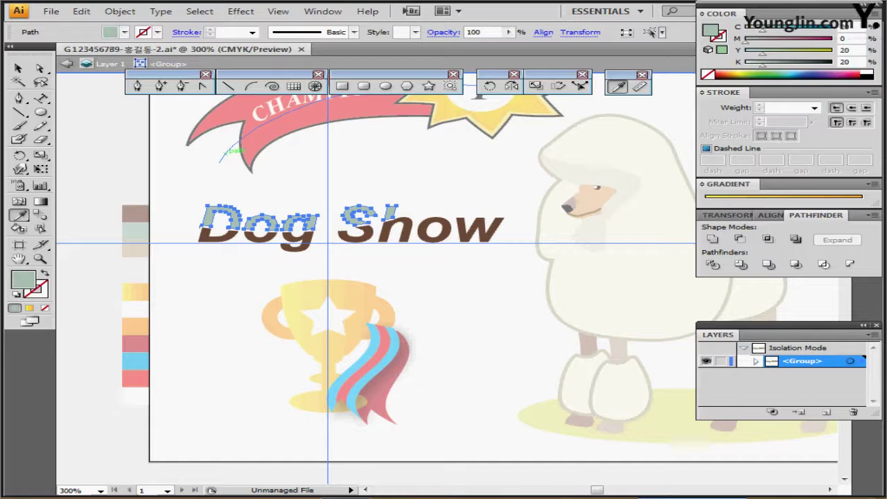
pyautogui.keyDown('ctrl'); pyautogui.click(378, 191); pyautogui.keyUp('ctrl')
# Step: Recolour the lower pieces of the letters S, h, o and w with the beige swatch beside the artboard
pyautogui.keyDown('ctrl'); pyautogui.click(371, 238); pyautogui.keyUp('ctrl')
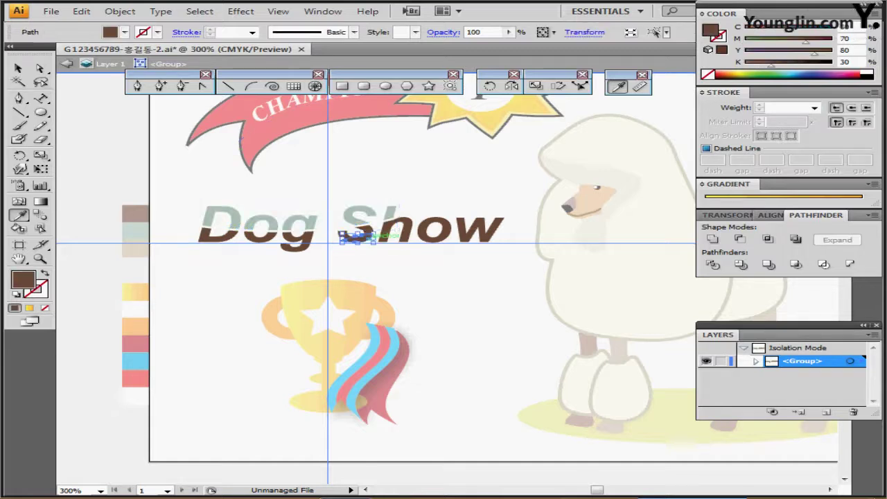
pyautogui.keyDown('ctrl'); pyautogui.keyDown('shift'); pyautogui.click(406, 237); pyautogui.keyUp('shift'); pyautogui.keyUp('ctrl')
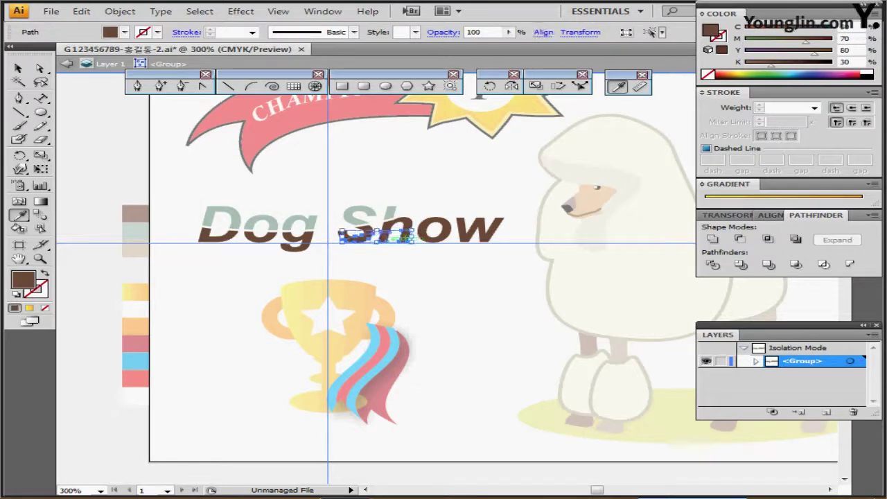
pyautogui.moveTo(415, 238); pyautogui.dragTo(498, 236)
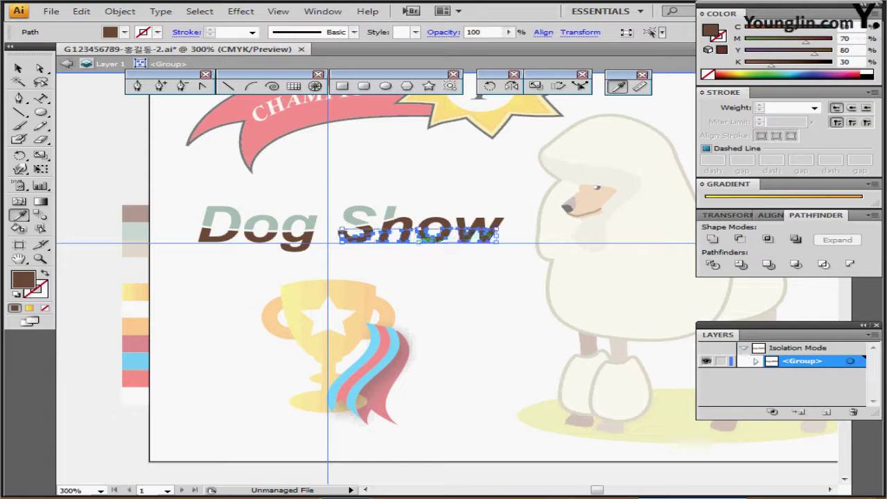
pyautogui.click(138, 247)
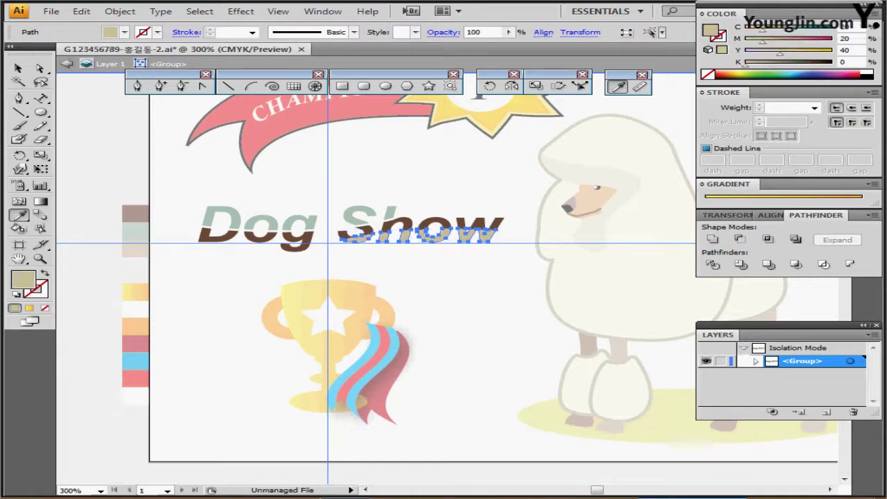
# Step: Nudge the beige lower pieces of Show down three increments to open a gap beneath the brown pieces, and deselect them
pyautogui.press('Down')
pyautogui.press('Down')
pyautogui.press('Down')
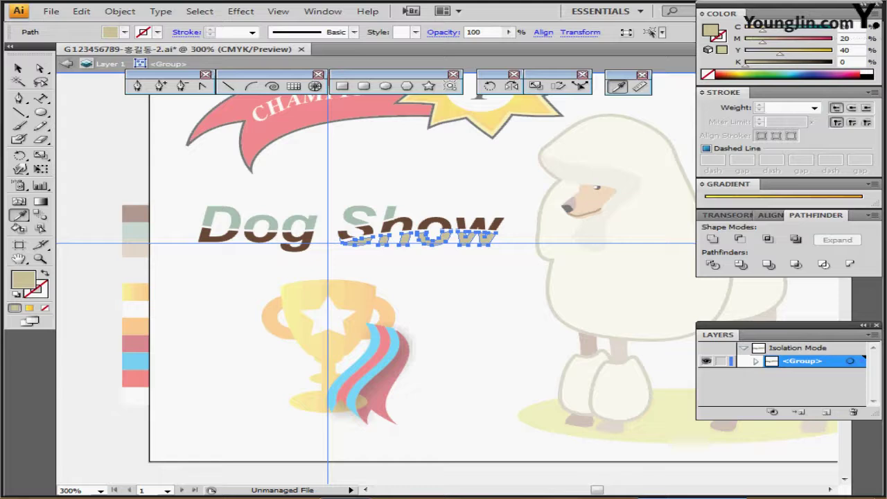
pyautogui.press('ctrl')
pyautogui.click(152, 159)
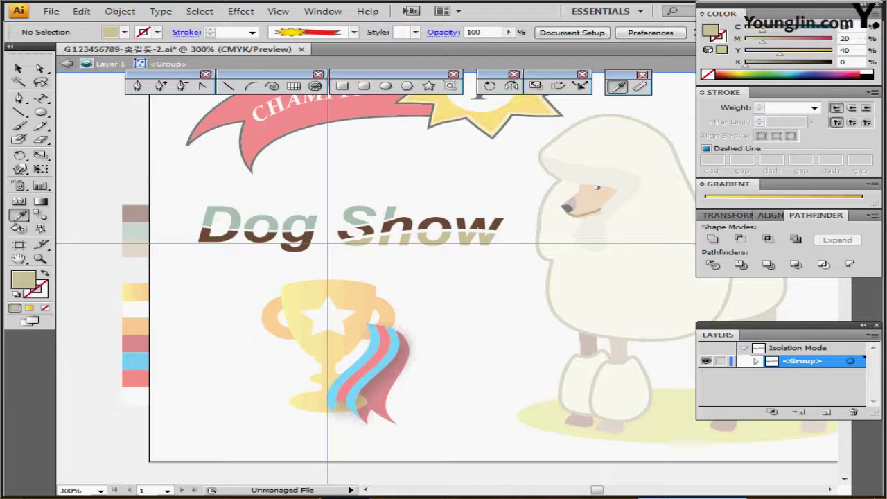
# Step: Delete the two unfilled leftover pieces inside the letter D and exit isolation mode
pyautogui.moveTo(181, 198); pyautogui.dragTo(356, 223)
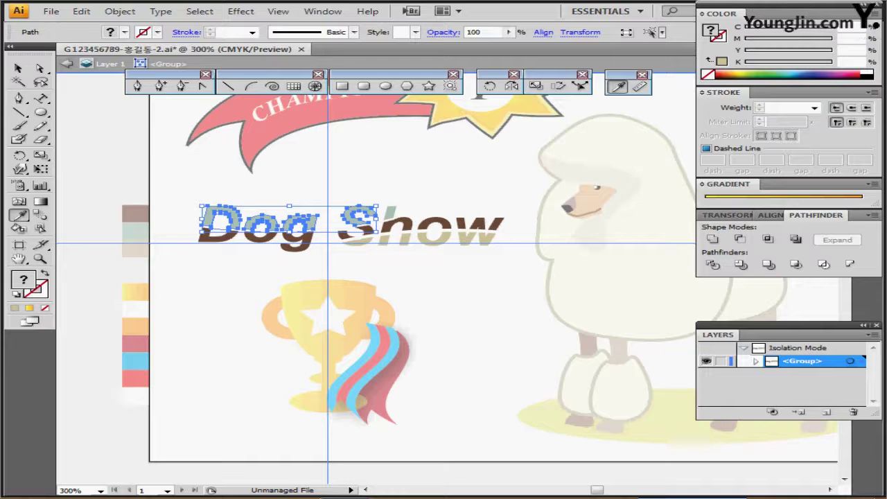
pyautogui.hotkey('ctrl', 'shift', 'a')
pyautogui.keyDown('ctrl'); pyautogui.click(219, 232); pyautogui.keyUp('ctrl')
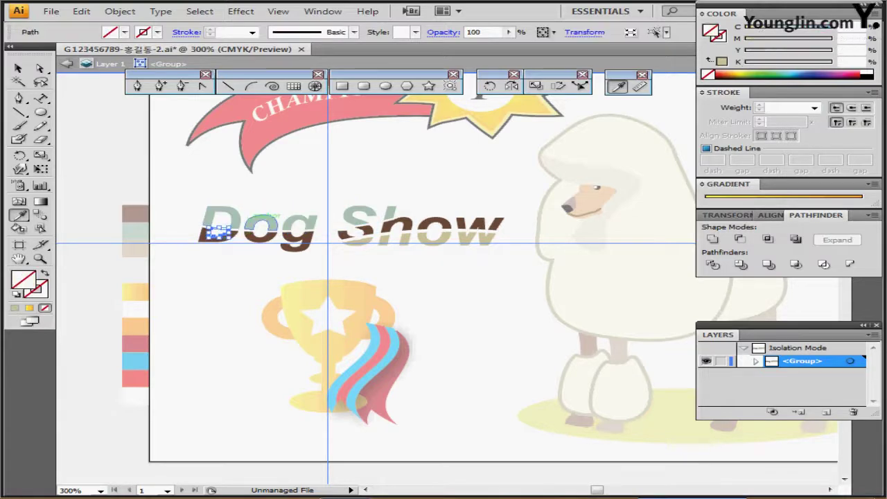
pyautogui.press('Delete')
pyautogui.keyDown('ctrl'); pyautogui.click(219, 229); pyautogui.keyUp('ctrl')
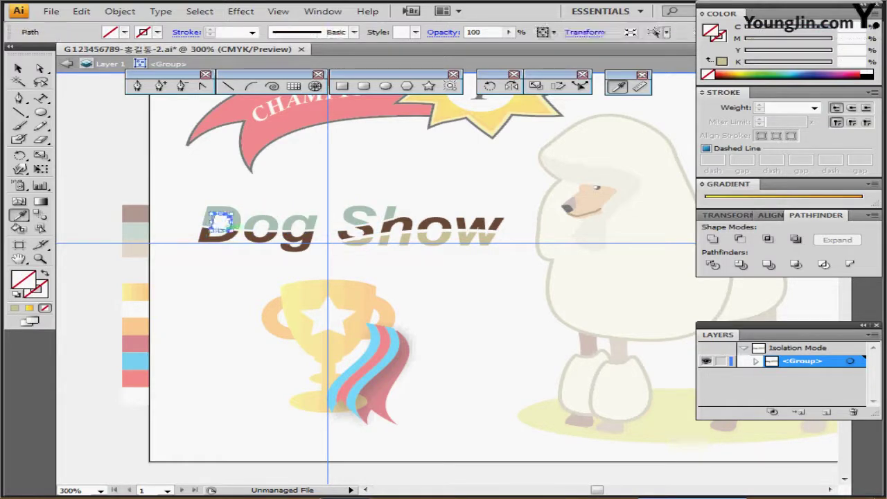
pyautogui.press('Delete')
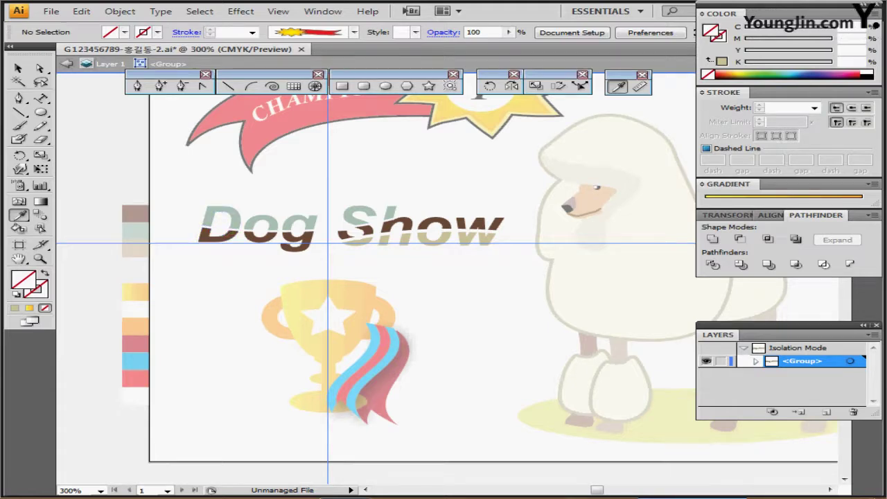
pyautogui.press('Escape')
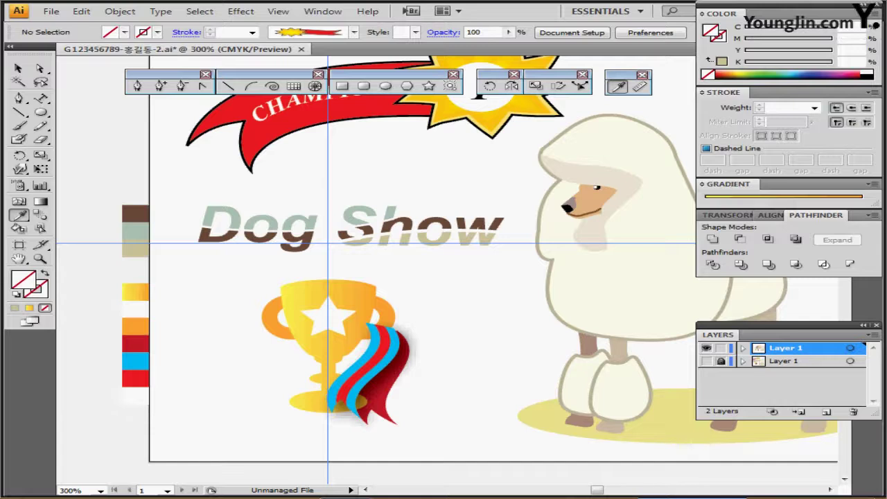
# Step: Hide the guides and bring the whole illustration into view for a final check
pyautogui.hotkey('ctrl', '-')
pyautogui.moveTo(241, 241); pyautogui.dragTo(252, 243)
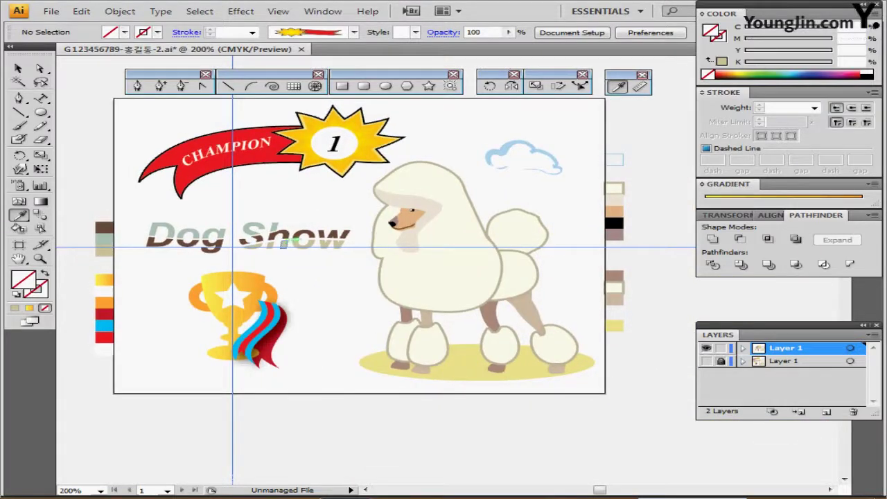
pyautogui.hotkey('ctrl', ';')
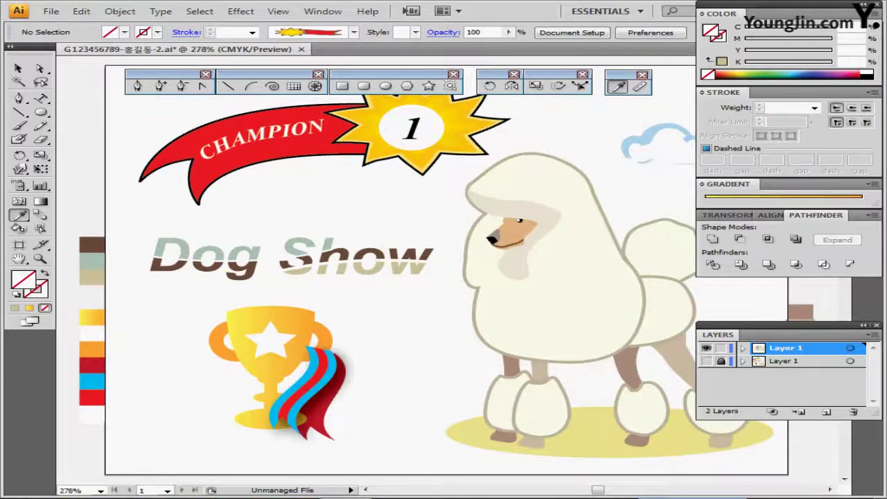
pyautogui.hotkey('ctrl', '0')
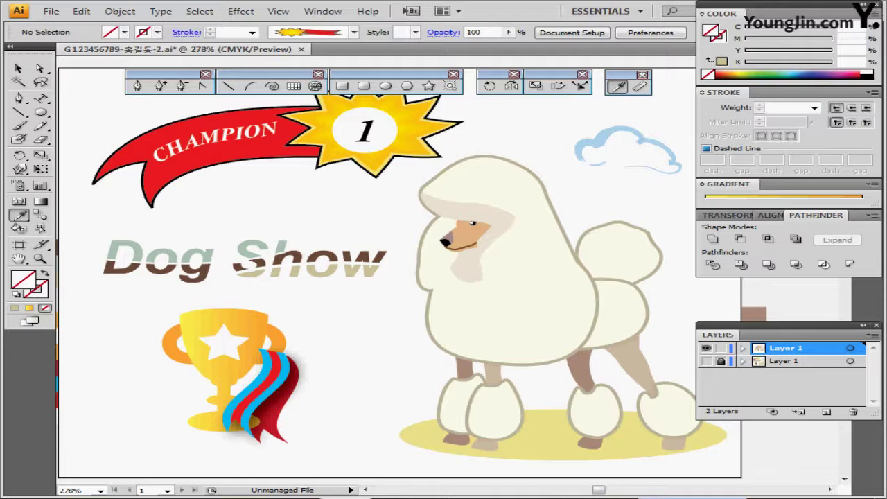